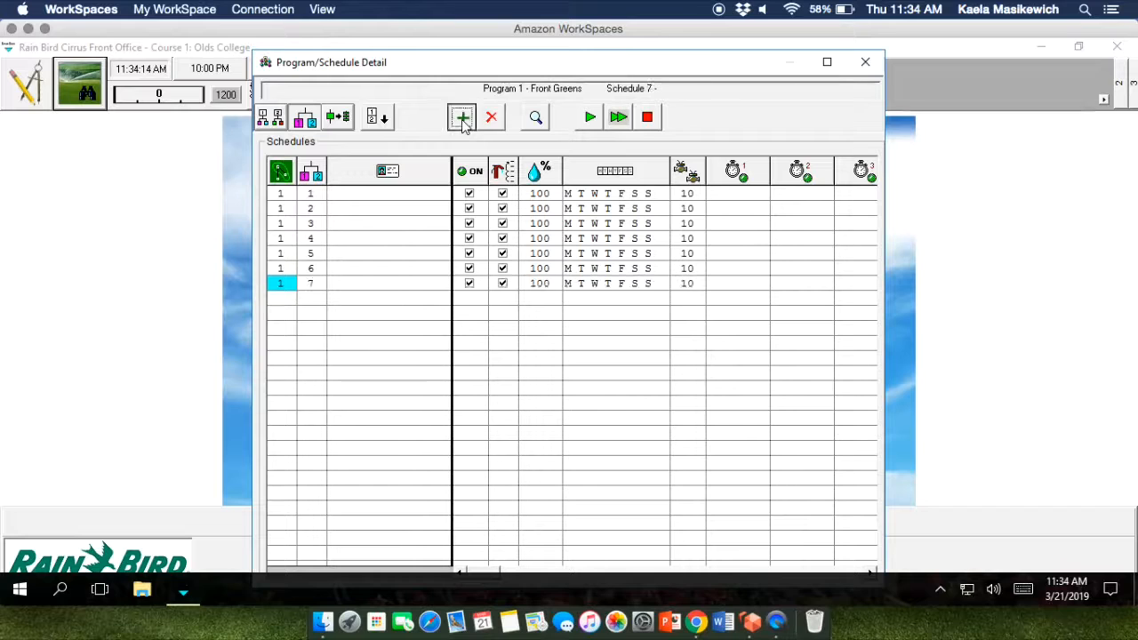
Add two more schedules to the Front Greens program and name the nine schedules 1G through 9G in order
{"action": "left_click", "coordinate": [462, 121]}
{"action": "left_click", "coordinate": [463, 121]}
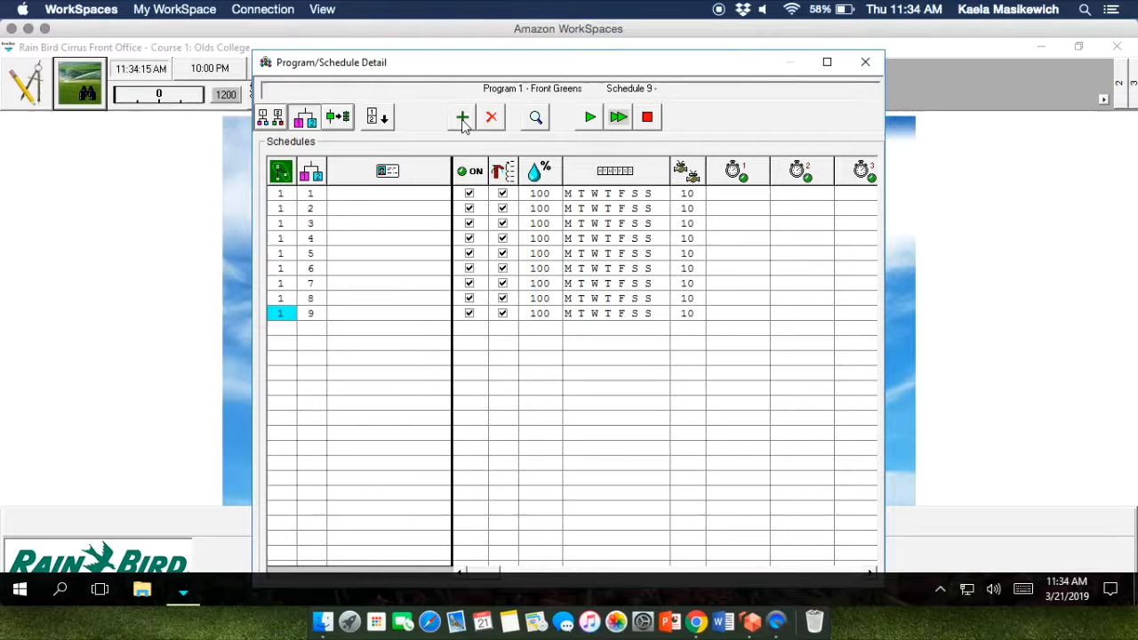
{"action": "left_click", "coordinate": [387, 196]}
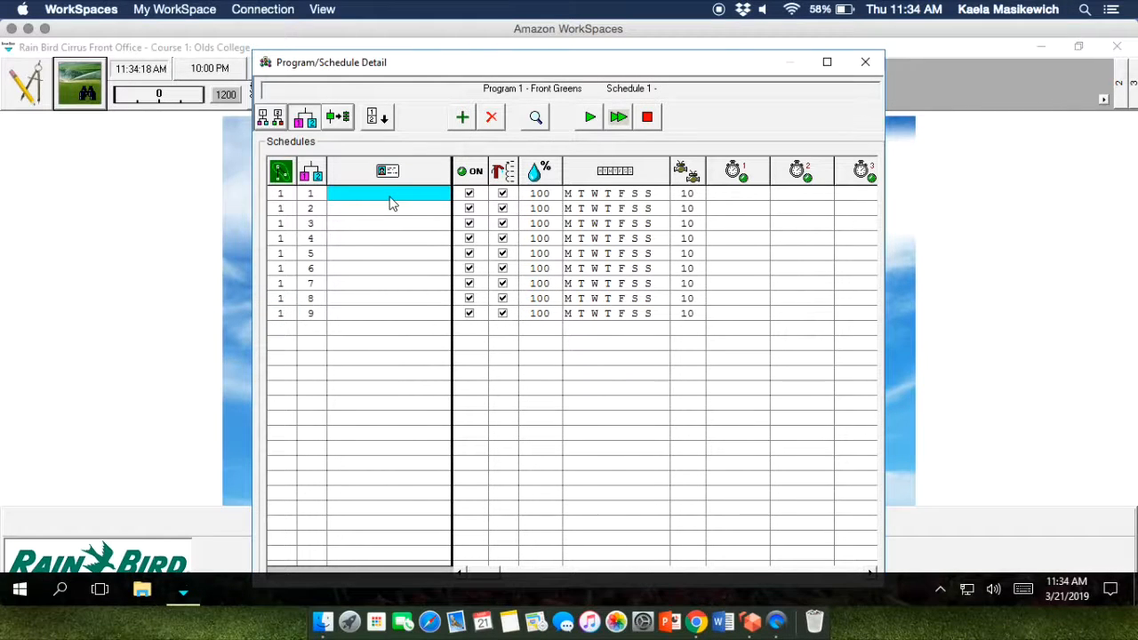
{"action": "type", "text": "1G"}
{"action": "key", "text": "Return"}
{"action": "type", "text": "2G"}
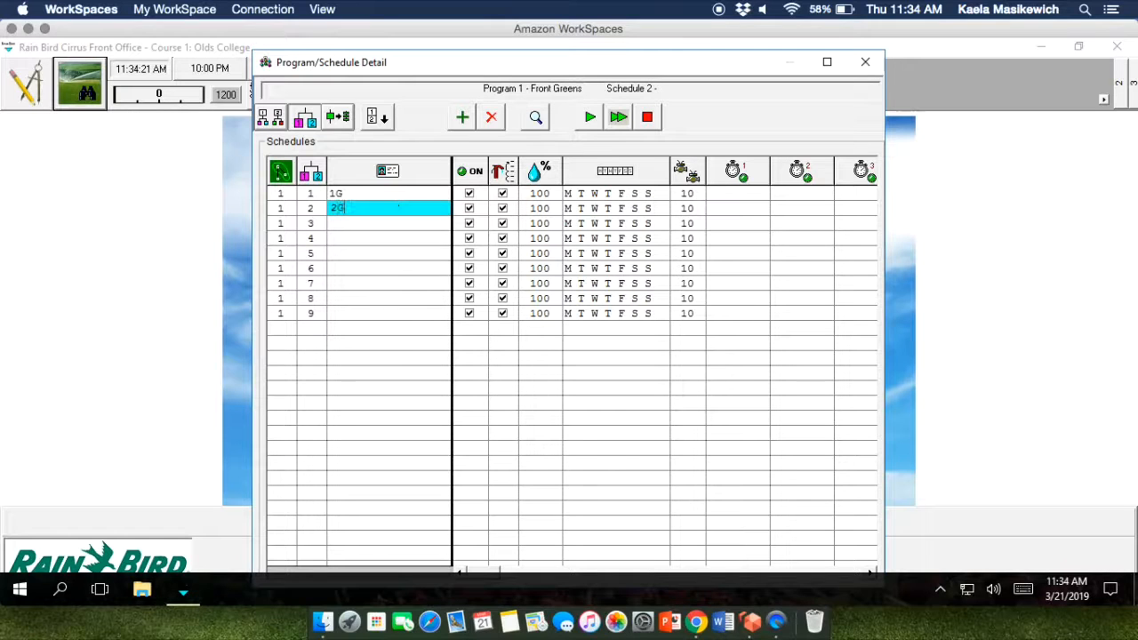
{"action": "key", "text": "Return"}
{"action": "type", "text": "3G"}
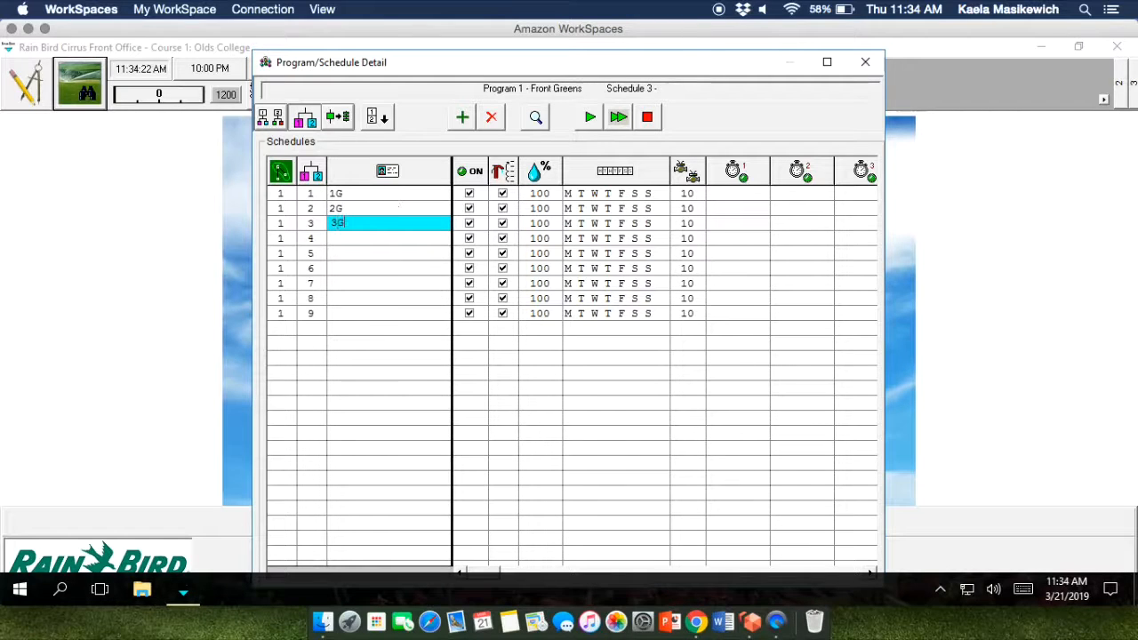
{"action": "key", "text": "Return"}
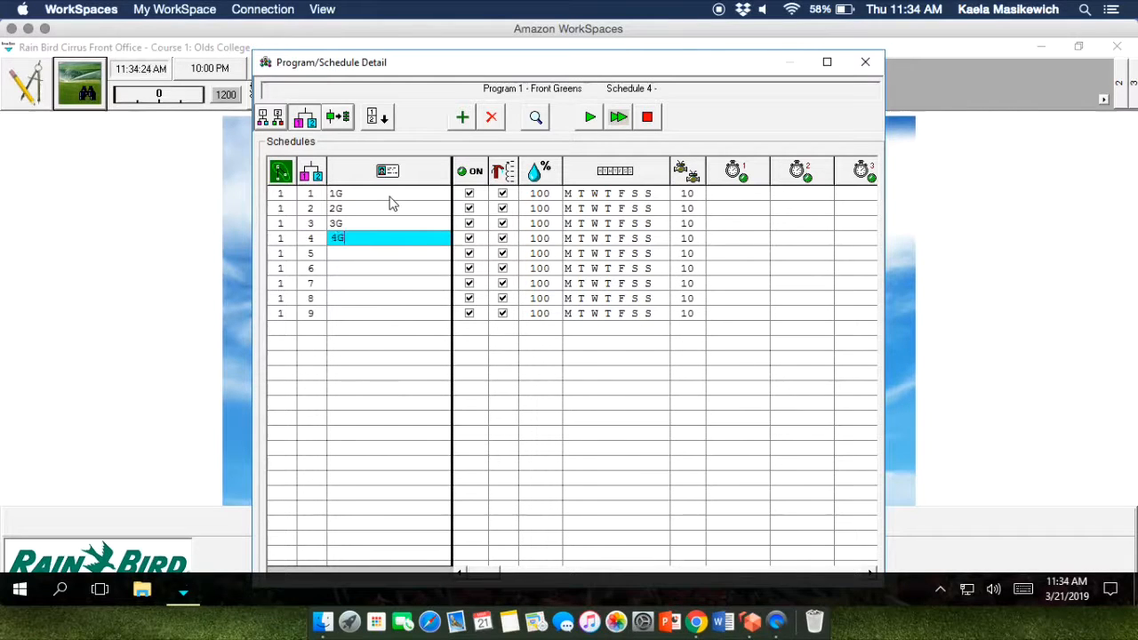
{"action": "key", "text": "Return"}
{"action": "type", "text": "5G"}
{"action": "key", "text": "Return"}
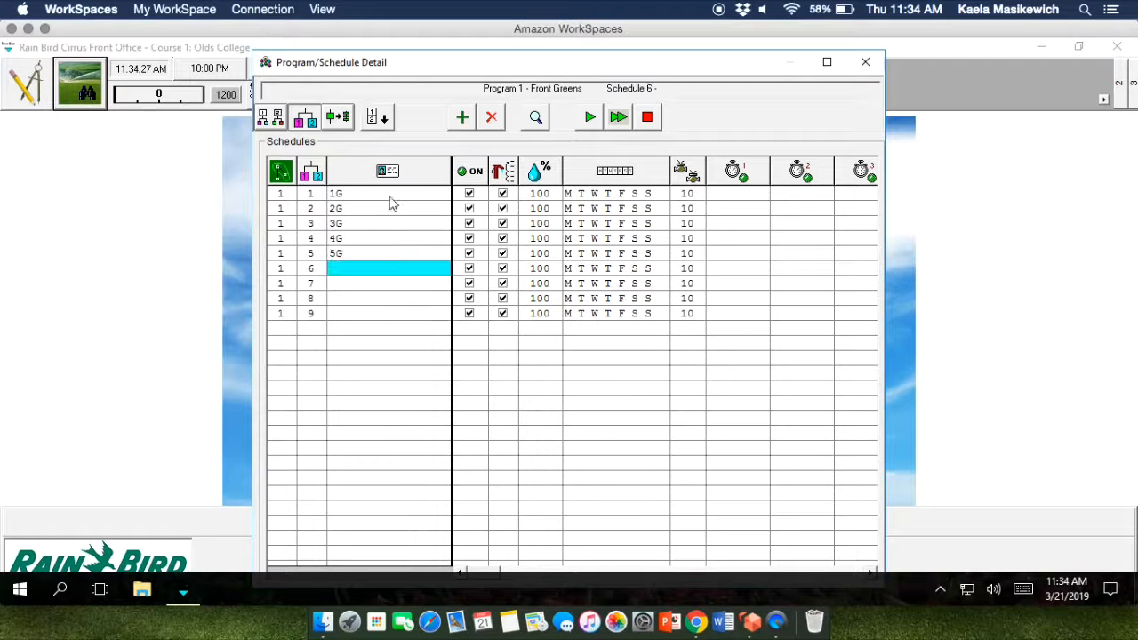
{"action": "type", "text": "6G"}
{"action": "key", "text": "Return"}
{"action": "type", "text": "7G"}
{"action": "key", "text": "Return"}
{"action": "type", "text": "8G"}
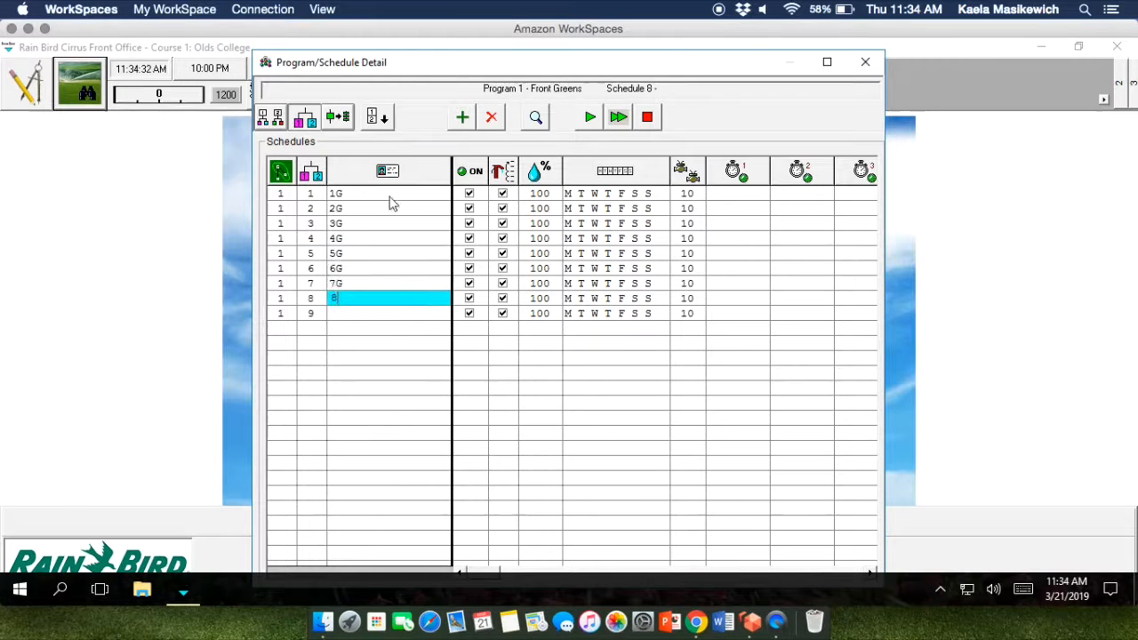
{"action": "key", "text": "Return"}
{"action": "type", "text": "9G"}
{"action": "key", "text": "Return"}
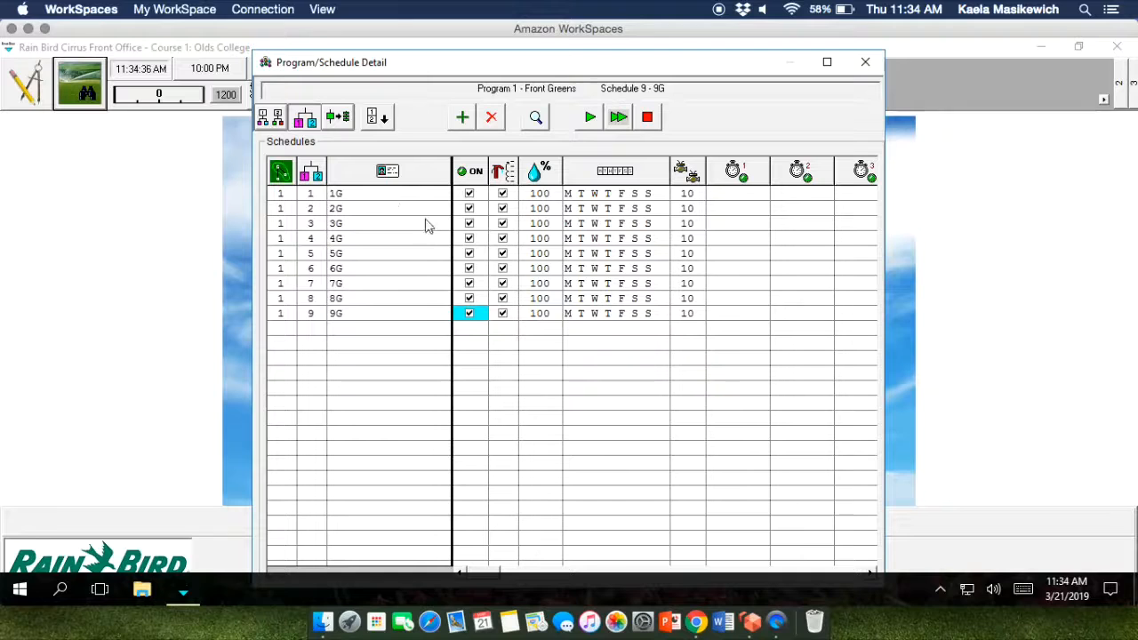
Open the area and station sequences of schedule 1G and add area 1G to its area sequence
{"action": "left_click", "coordinate": [330, 195]}
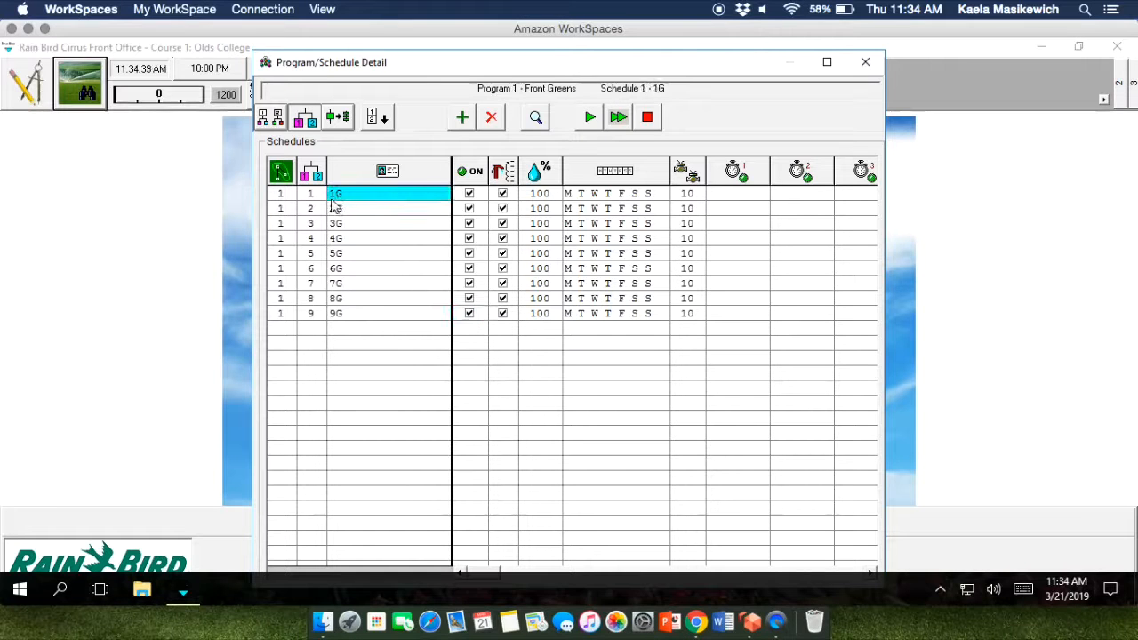
{"action": "left_click", "coordinate": [343, 125]}
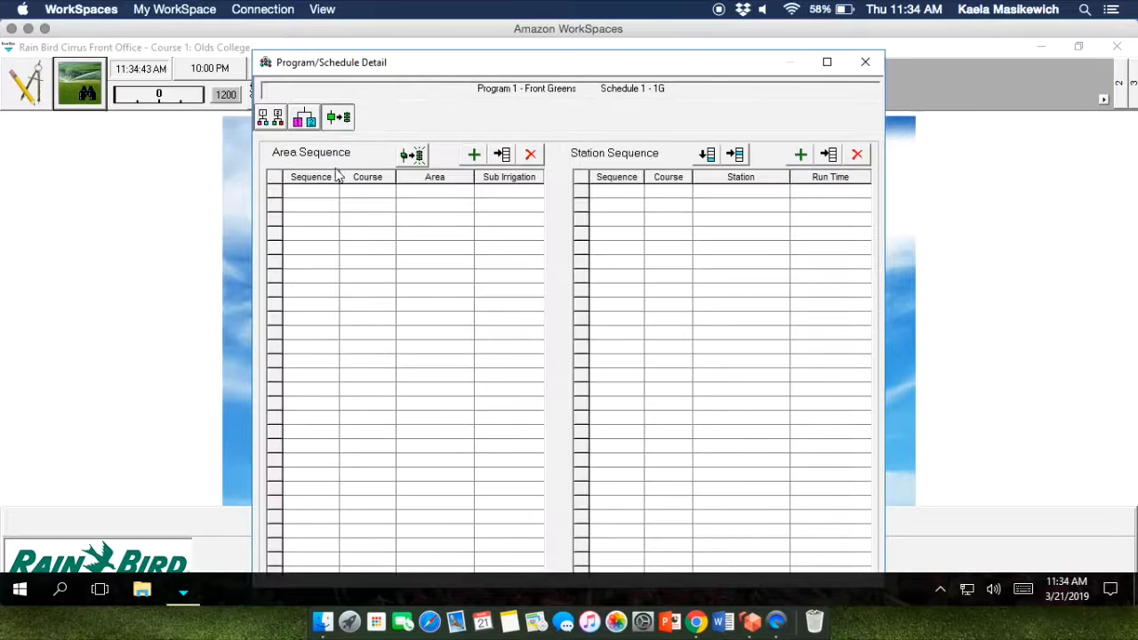
{"action": "left_click", "coordinate": [474, 155]}
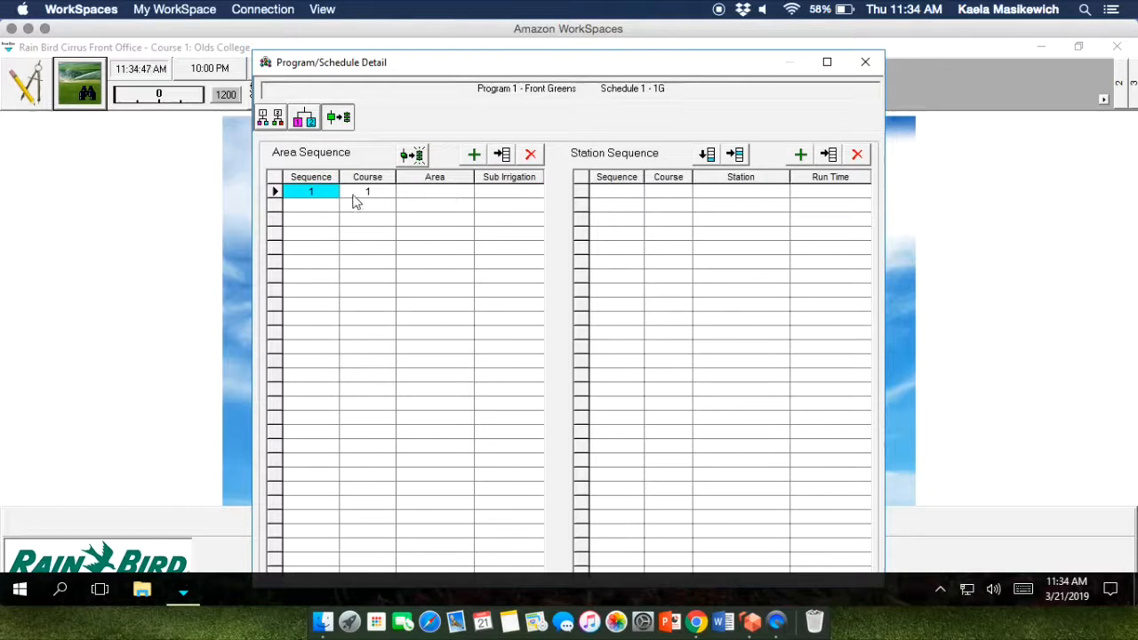
{"action": "left_click", "coordinate": [427, 193]}
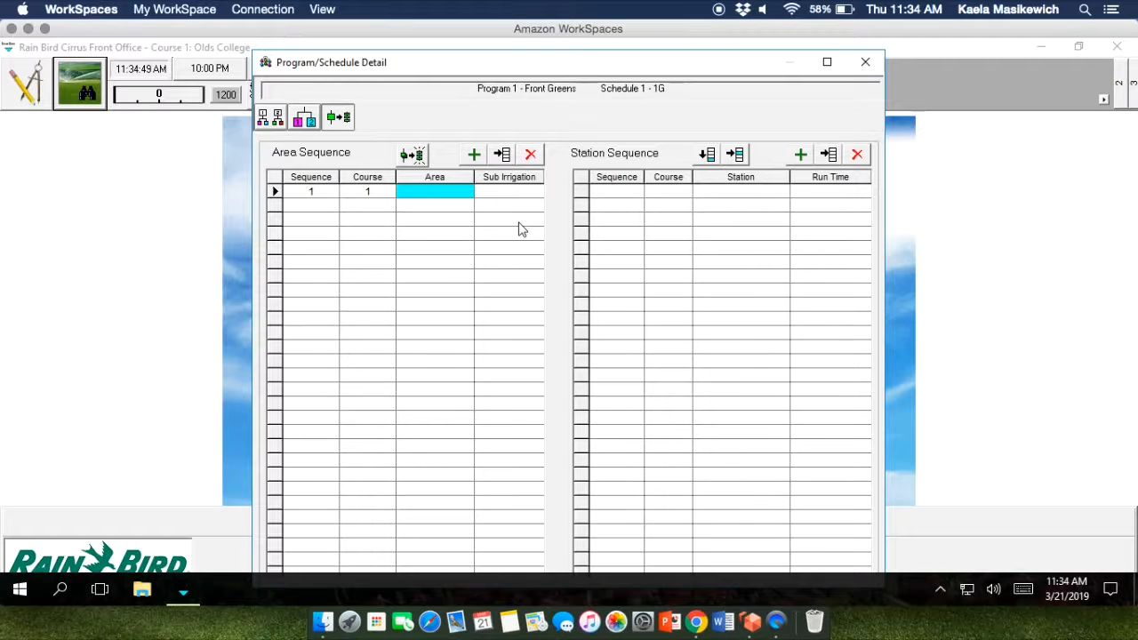
{"action": "type", "text": "1G"}
{"action": "key", "text": "Tab"}
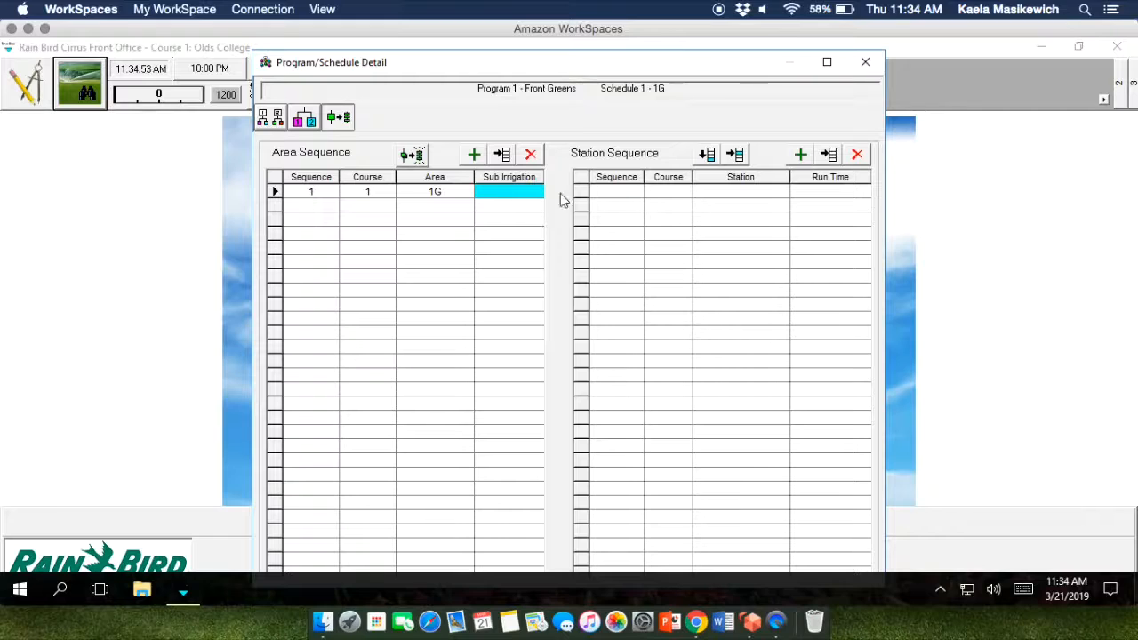
Add five rows to the station sequence of schedule 1G
{"action": "left_click", "coordinate": [801, 157]}
{"action": "left_click", "coordinate": [801, 157]}
{"action": "left_click", "coordinate": [801, 156]}
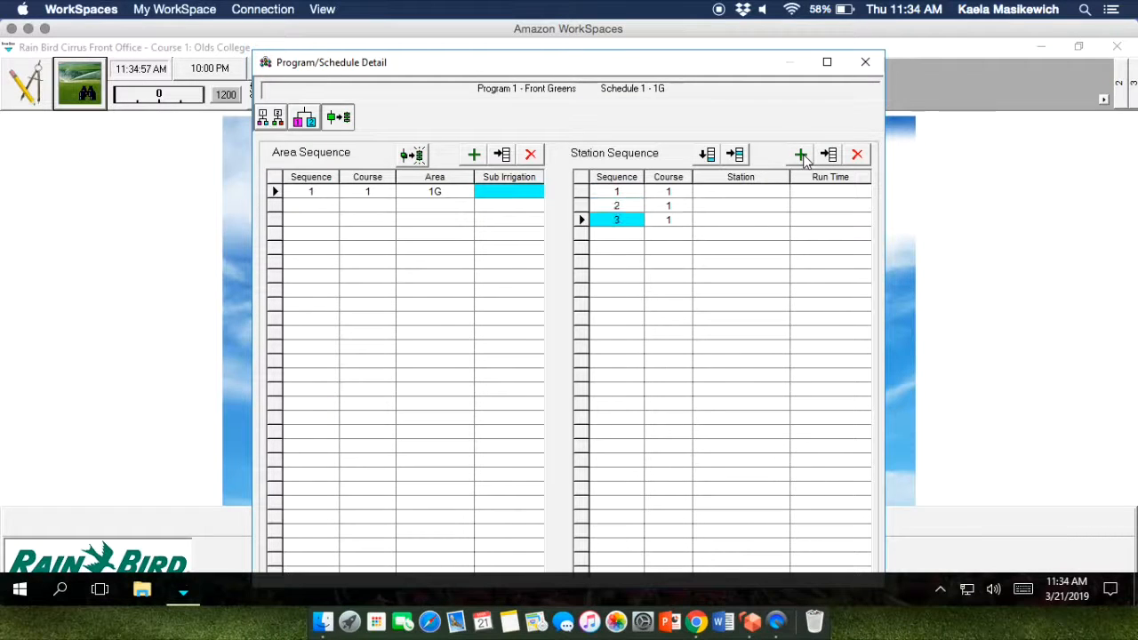
{"action": "left_click", "coordinate": [800, 157]}
{"action": "left_click", "coordinate": [800, 157]}
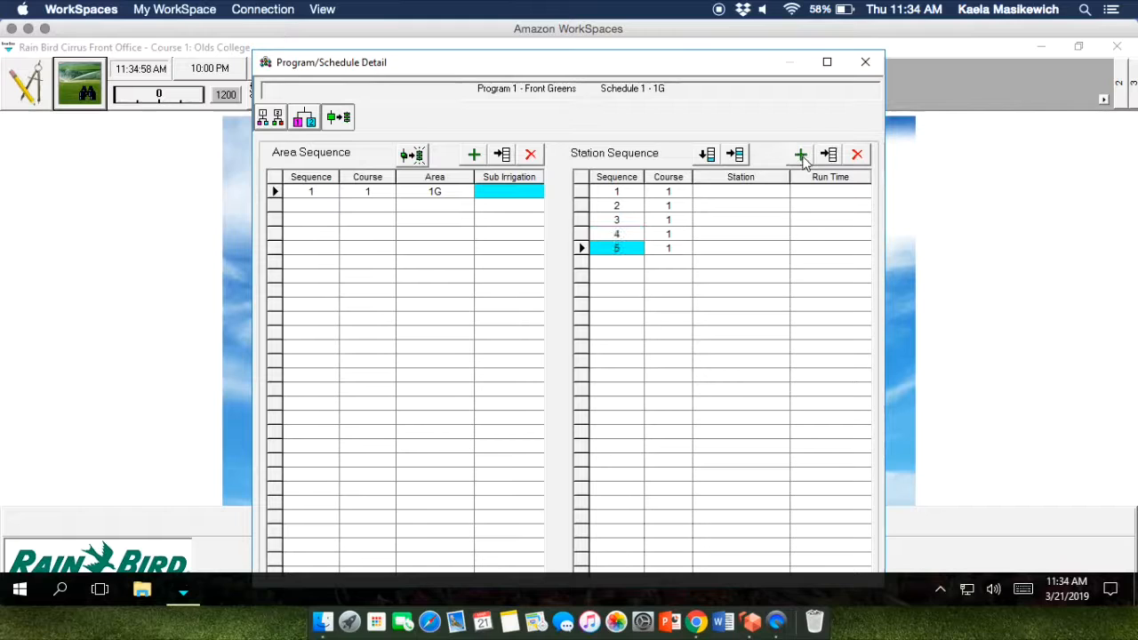
Enter stations 1G1, 1G2, 1G3, 1G4 and 1G5 in the five rows of schedule 1G's station sequence
{"action": "left_click", "coordinate": [763, 193]}
{"action": "type", "text": "1G"}
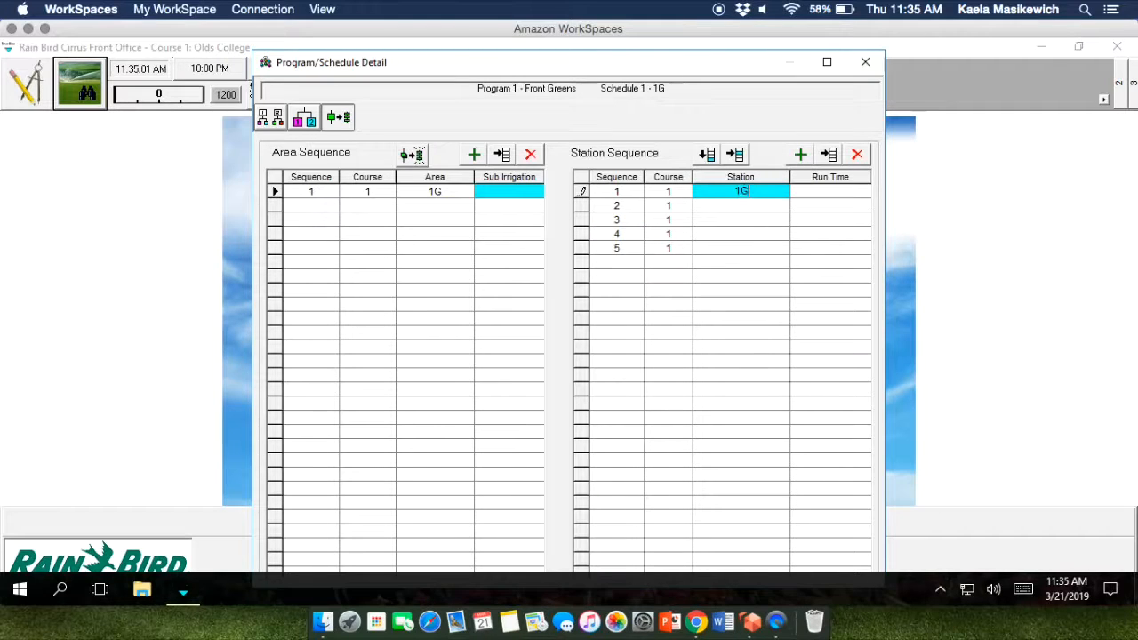
{"action": "type", "text": "1"}
{"action": "key", "text": "Down"}
{"action": "type", "text": "1G2"}
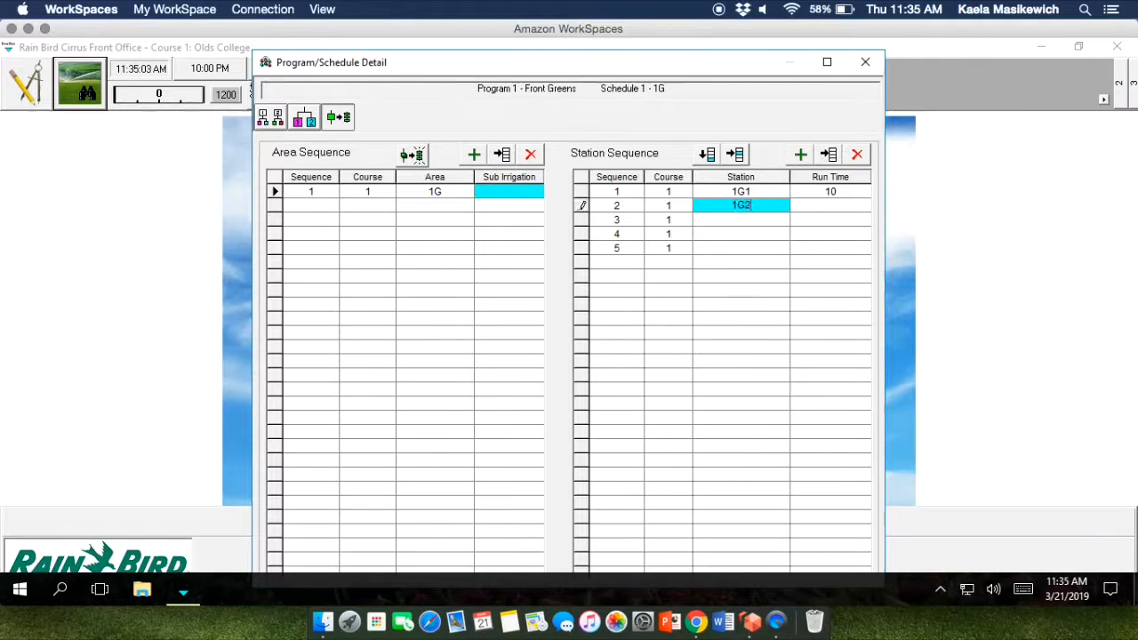
{"action": "key", "text": "Down"}
{"action": "type", "text": "1G3"}
{"action": "key", "text": "Down"}
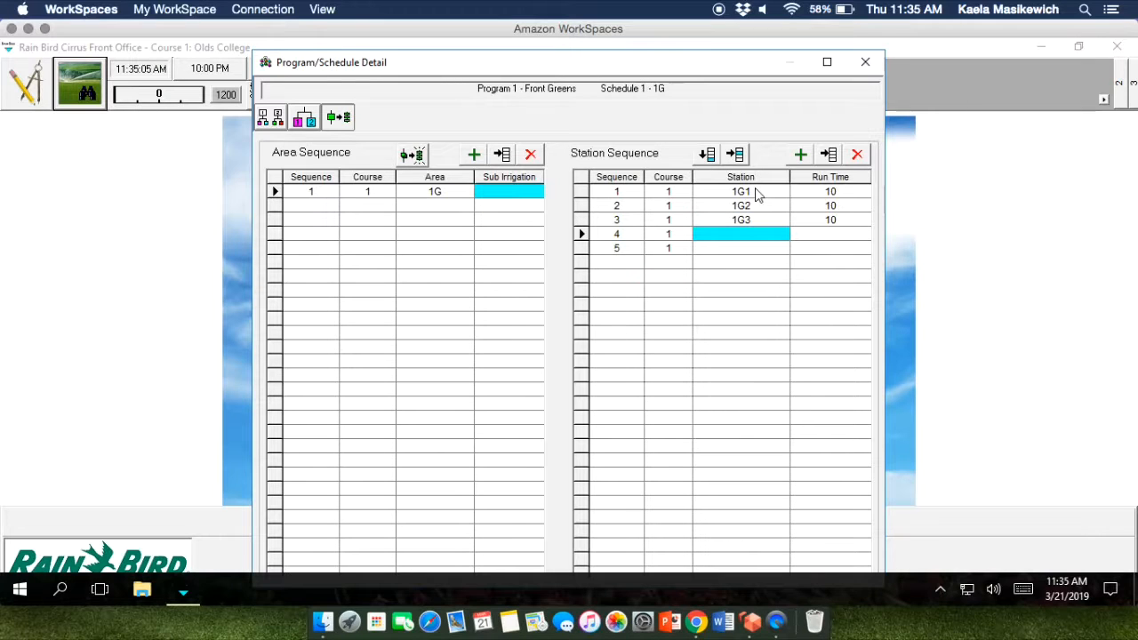
{"action": "type", "text": "1G4"}
{"action": "key", "text": "Down"}
{"action": "type", "text": "1G"}
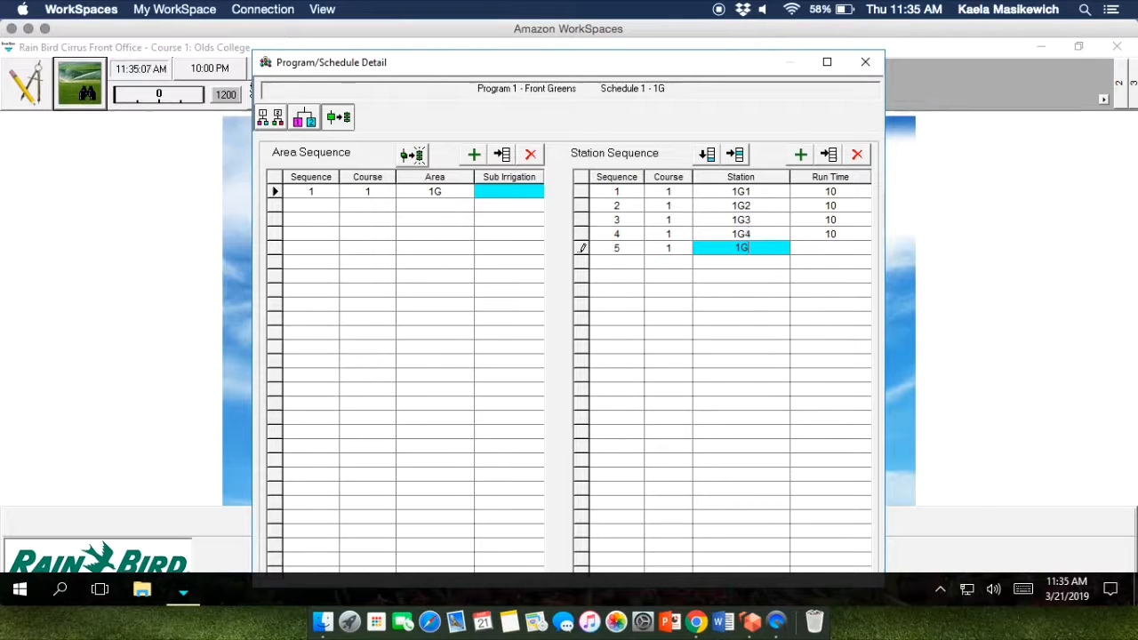
{"action": "key", "text": "Tab"}
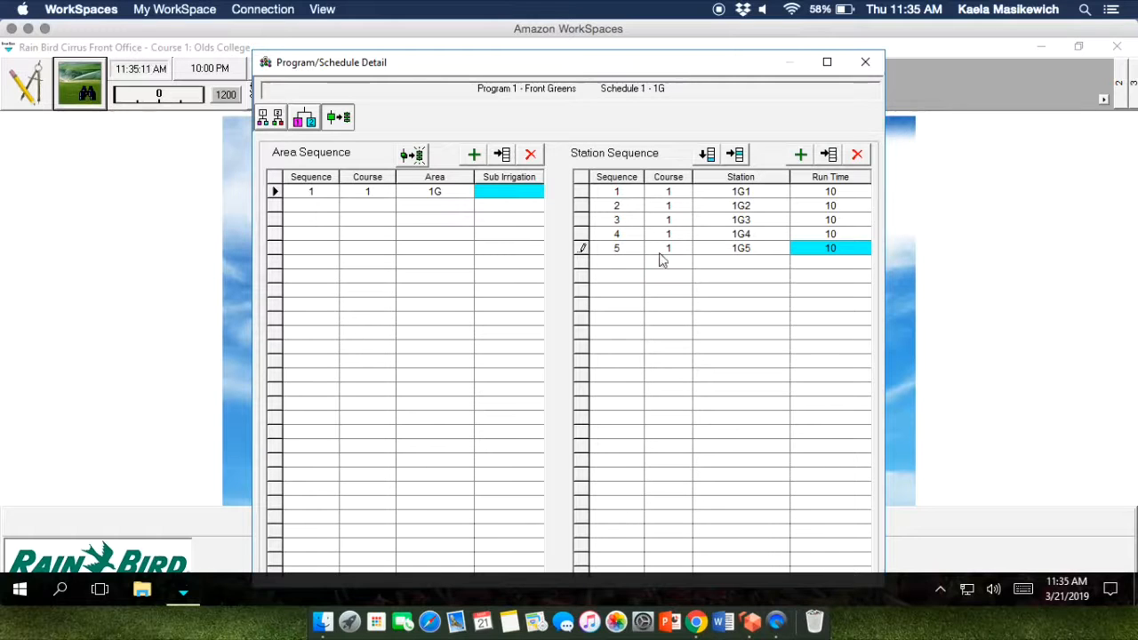
Return to the schedule list, open the sequences of schedule 3G and add area 3G to its area sequence
{"action": "left_click", "coordinate": [305, 120]}
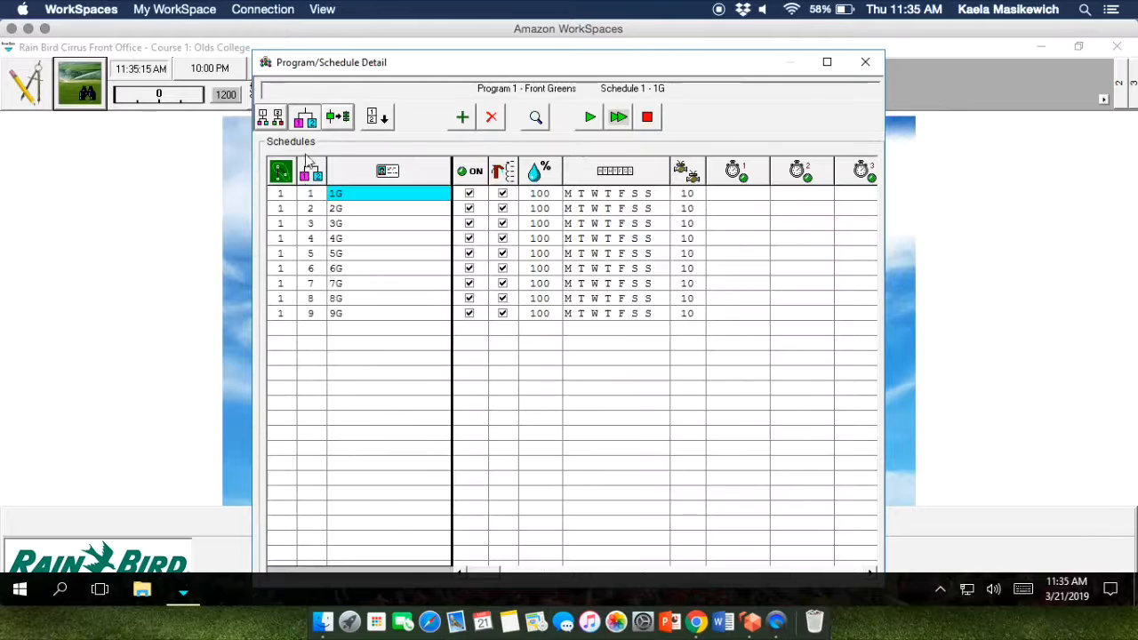
{"action": "left_click", "coordinate": [313, 212]}
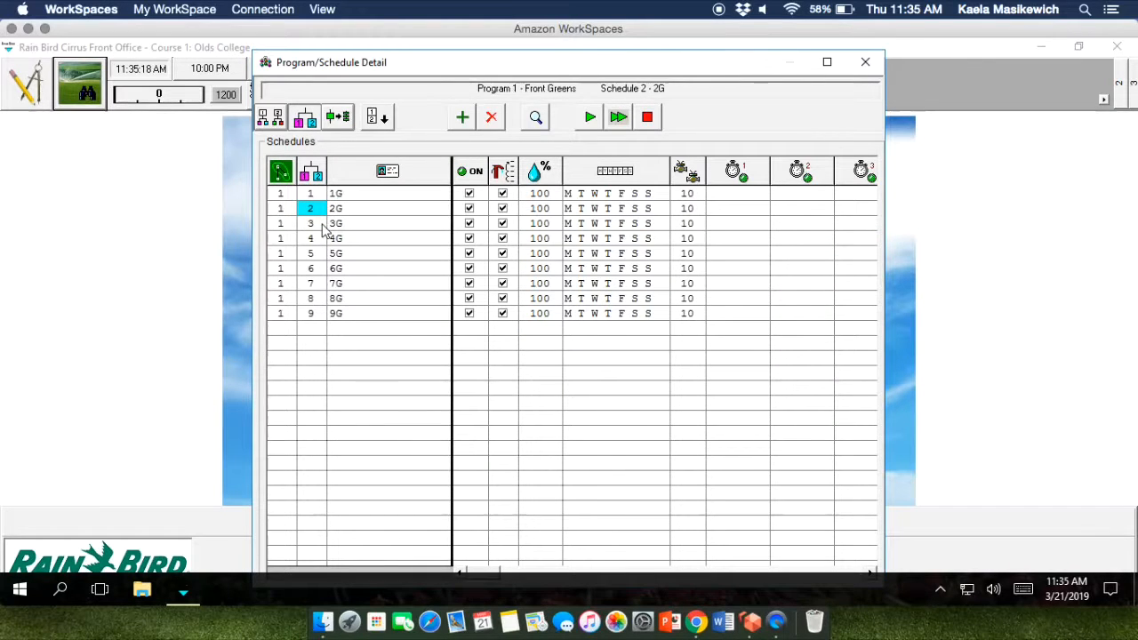
{"action": "left_click", "coordinate": [322, 226]}
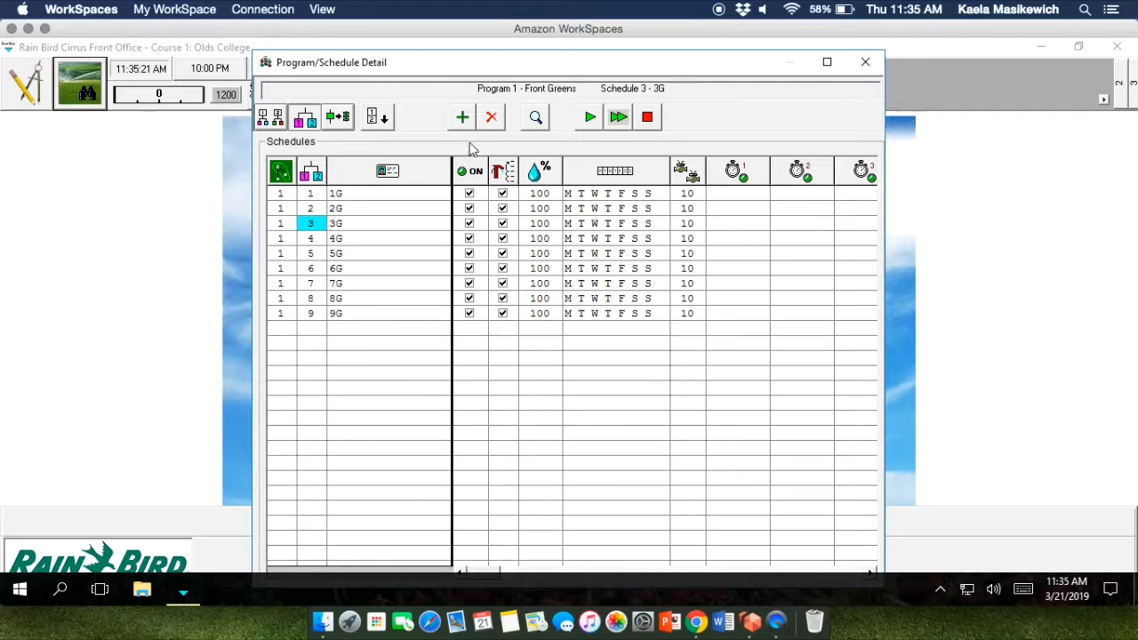
{"action": "left_click", "coordinate": [347, 124]}
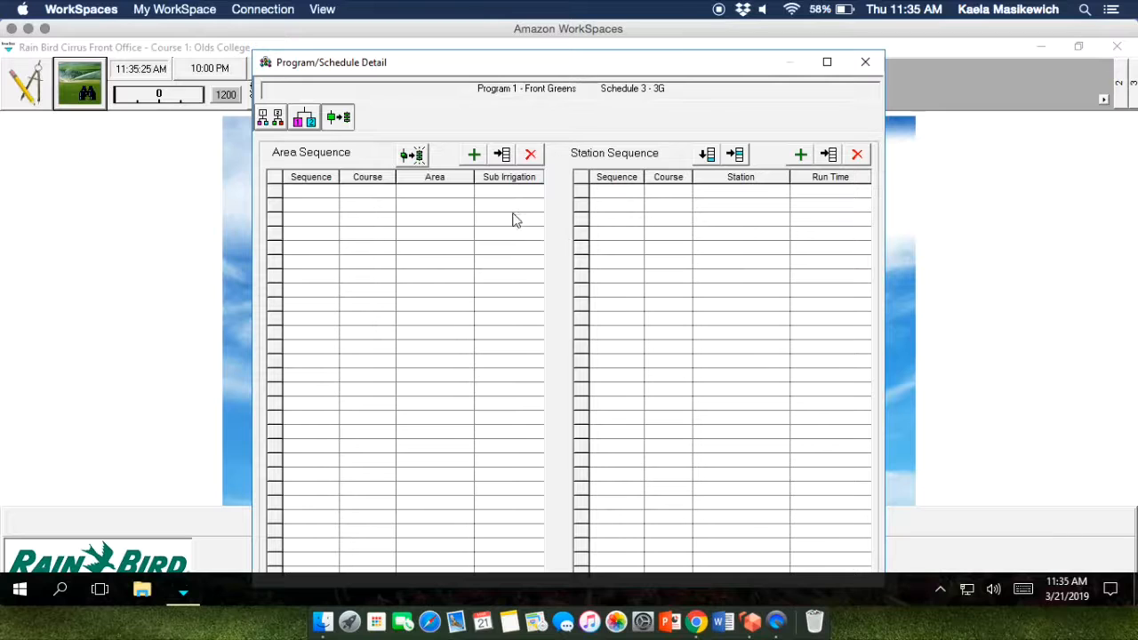
{"action": "left_click", "coordinate": [473, 154]}
{"action": "left_click", "coordinate": [439, 193]}
{"action": "type", "text": "3G"}
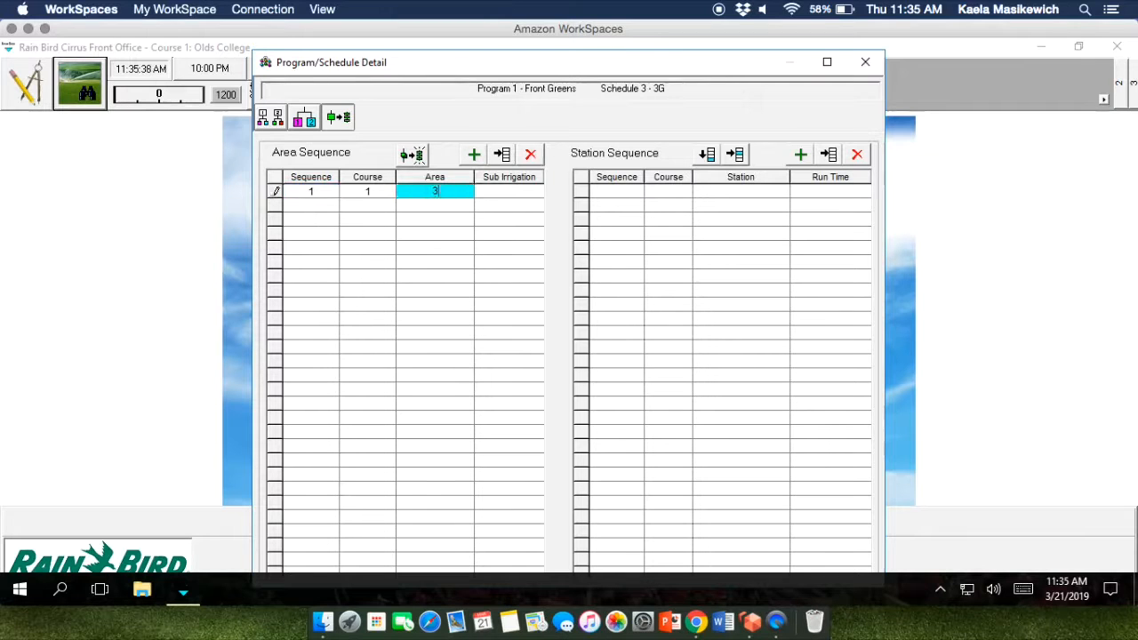
{"action": "key", "text": "Tab"}
Add five rows to the station sequence of schedule 3G
{"action": "left_click", "coordinate": [799, 155]}
{"action": "left_click", "coordinate": [800, 154]}
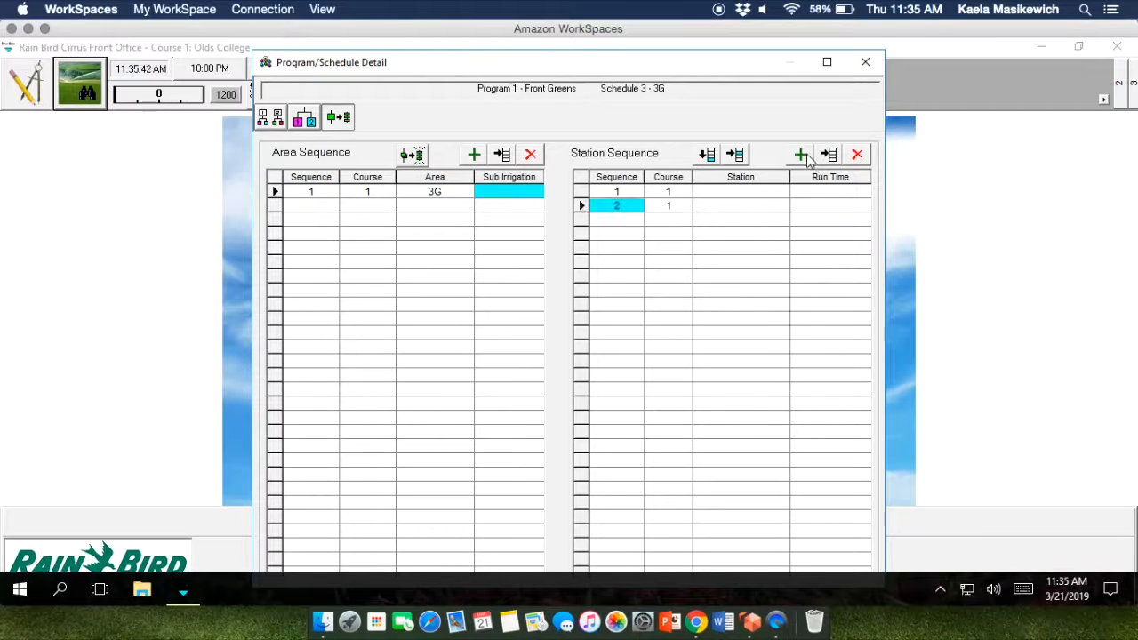
{"action": "left_click", "coordinate": [800, 155]}
{"action": "left_click", "coordinate": [799, 154]}
{"action": "left_click", "coordinate": [800, 154]}
Fill the five rows of schedule 3G's station sequence with consecutively numbered stations, starting with 3G1, 3G2, 3G3 and 3G4
{"action": "left_click", "coordinate": [762, 192]}
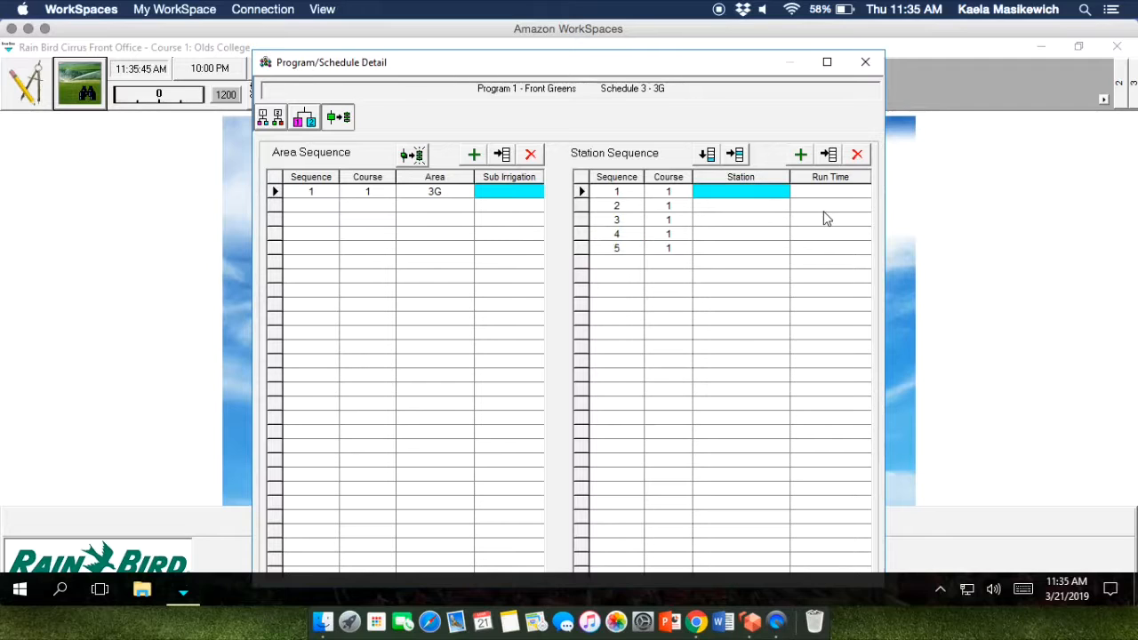
{"action": "type", "text": "3G1"}
{"action": "key", "text": "Tab"}
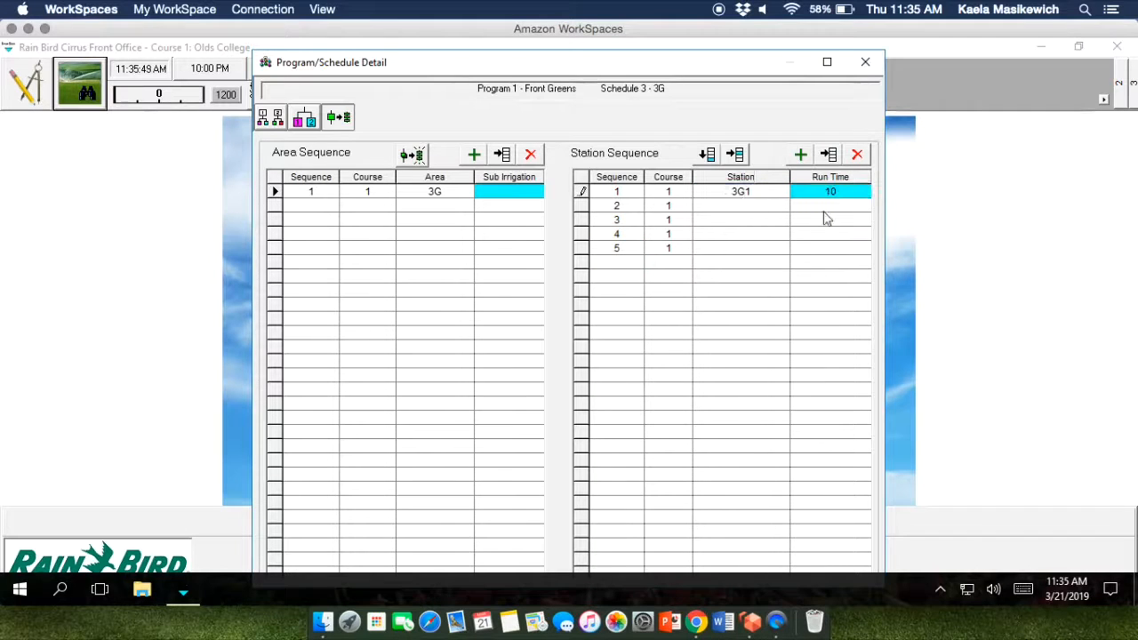
{"action": "key", "text": "Tab"}
{"action": "type", "text": "3G2"}
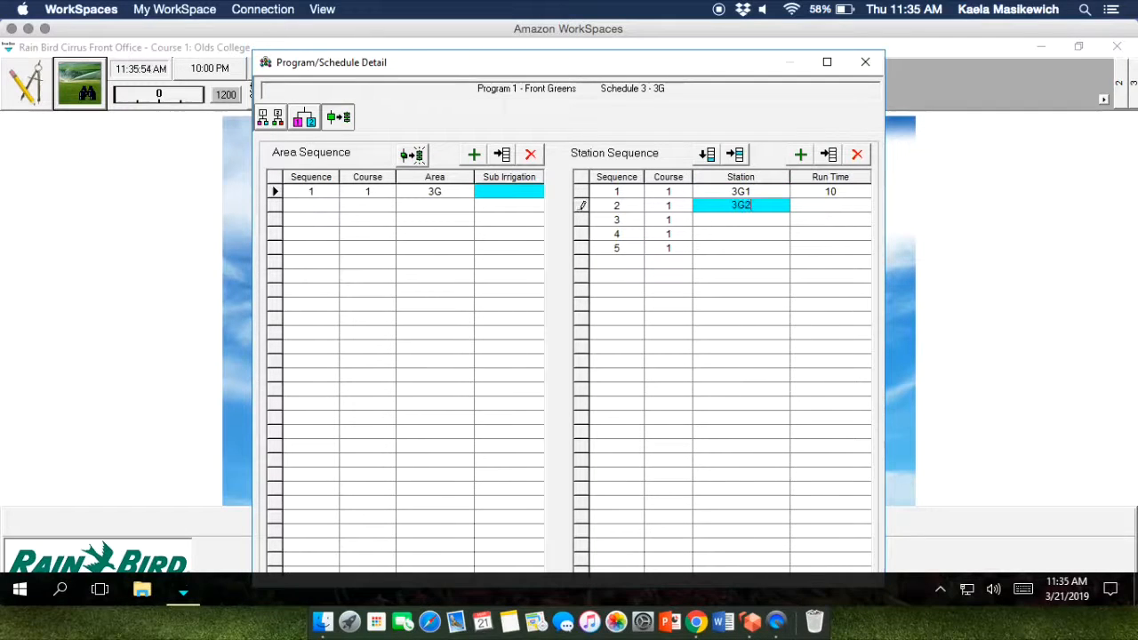
{"action": "key", "text": "Tab"}
{"action": "key", "text": "Tab"}
{"action": "type", "text": "3G3"}
{"action": "key", "text": "Tab"}
{"action": "key", "text": "Tab"}
{"action": "type", "text": "3"}
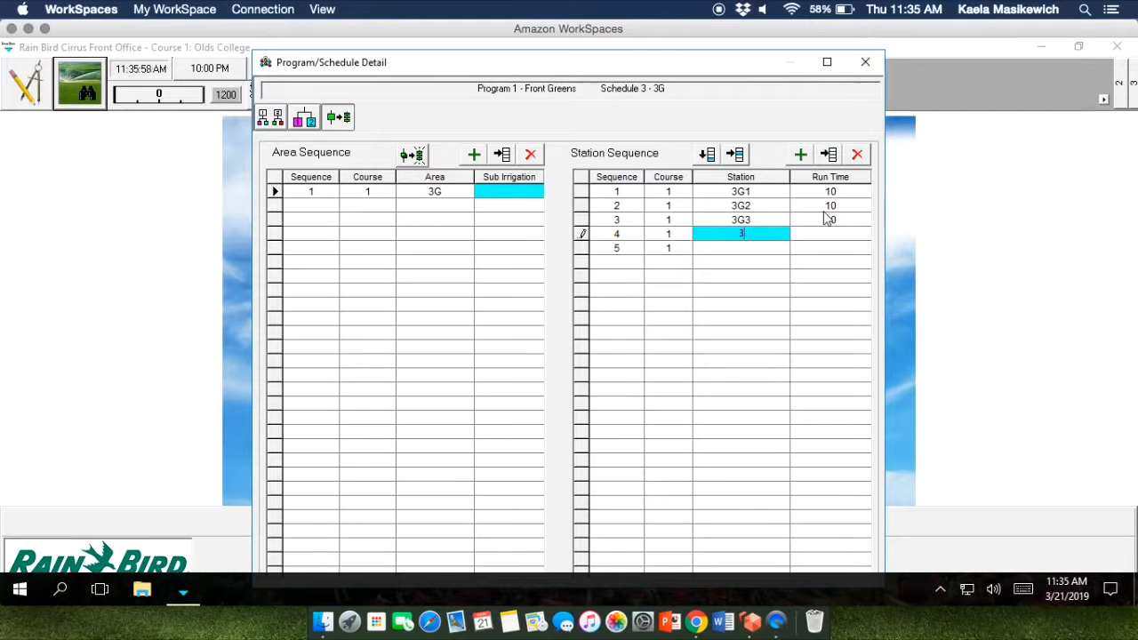
{"action": "type", "text": "G4"}
{"action": "key", "text": "Tab"}
{"action": "key", "text": "Tab"}
{"action": "type", "text": "3G"}
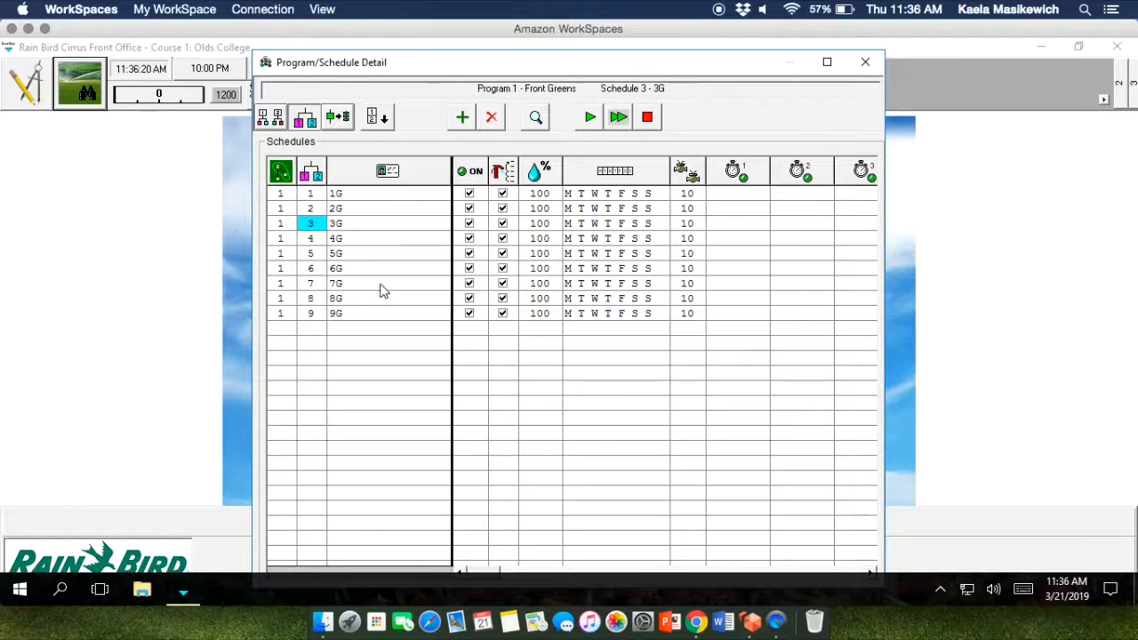
Return to the program list and set the first start time of the Front Greens program to 10:00 PM
{"action": "left_click", "coordinate": [278, 121]}
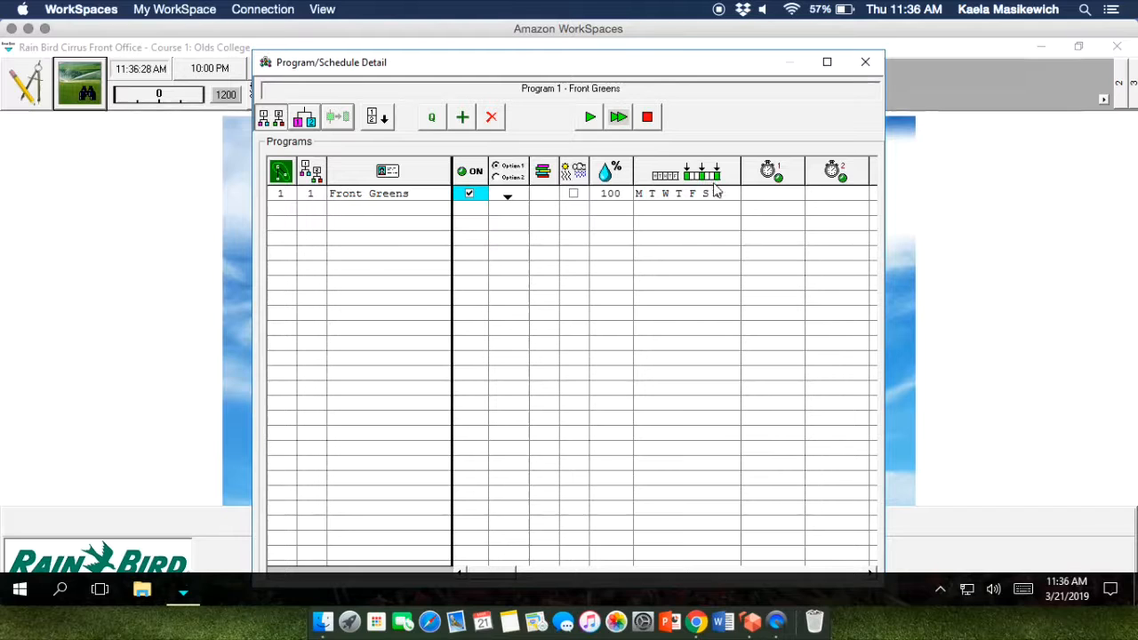
{"action": "left_click", "coordinate": [772, 197]}
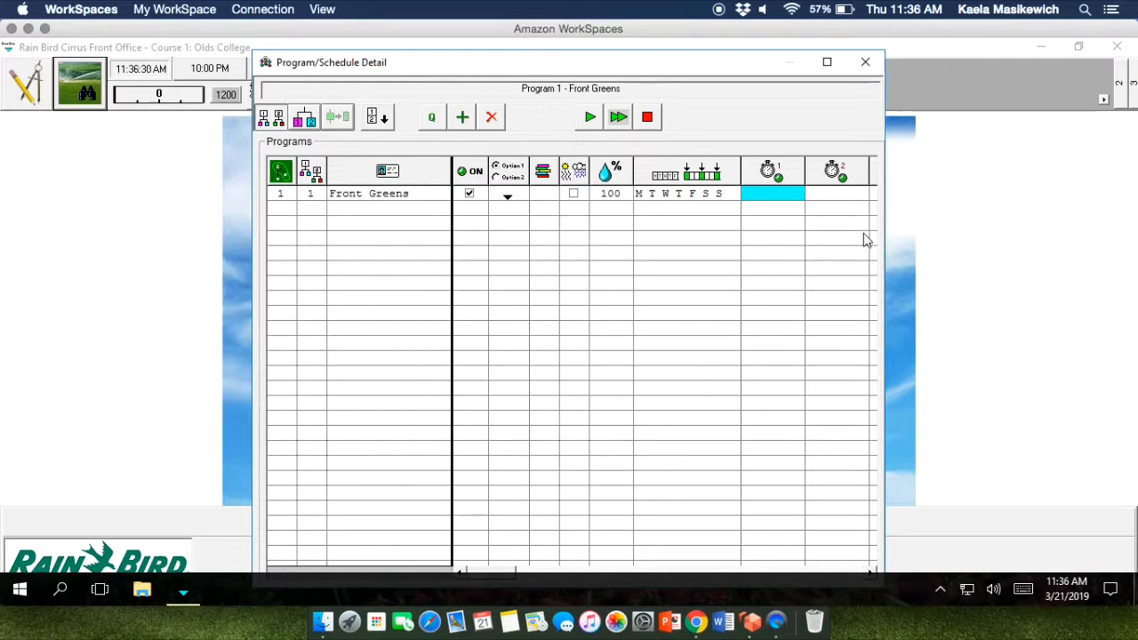
{"action": "type", "text": "10:00 PM"}
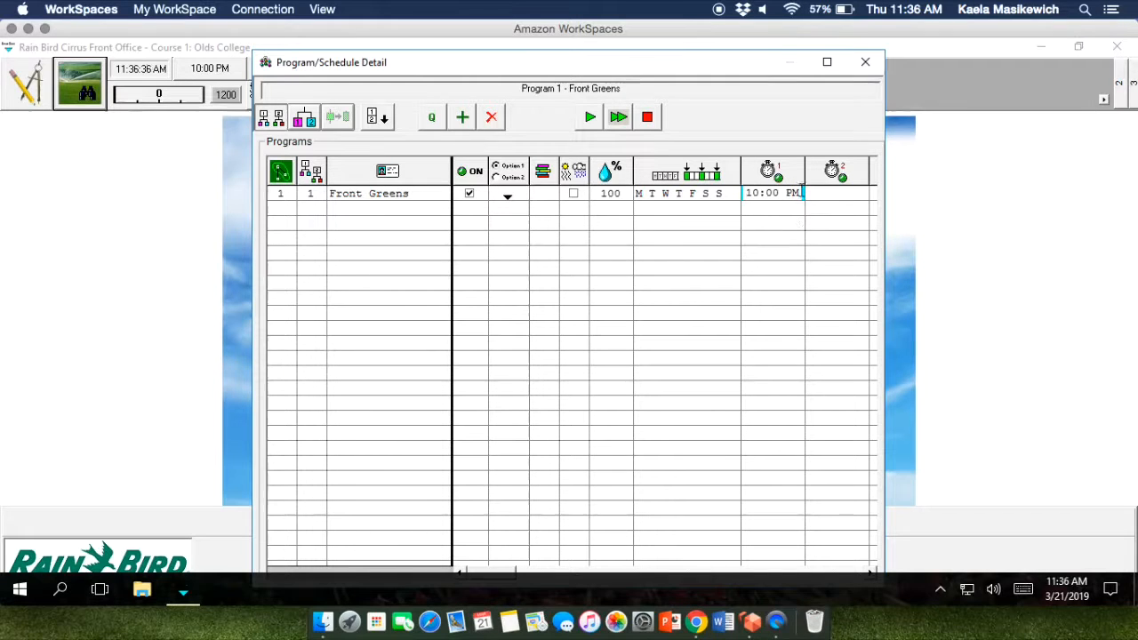
{"action": "key", "text": "Tab"}
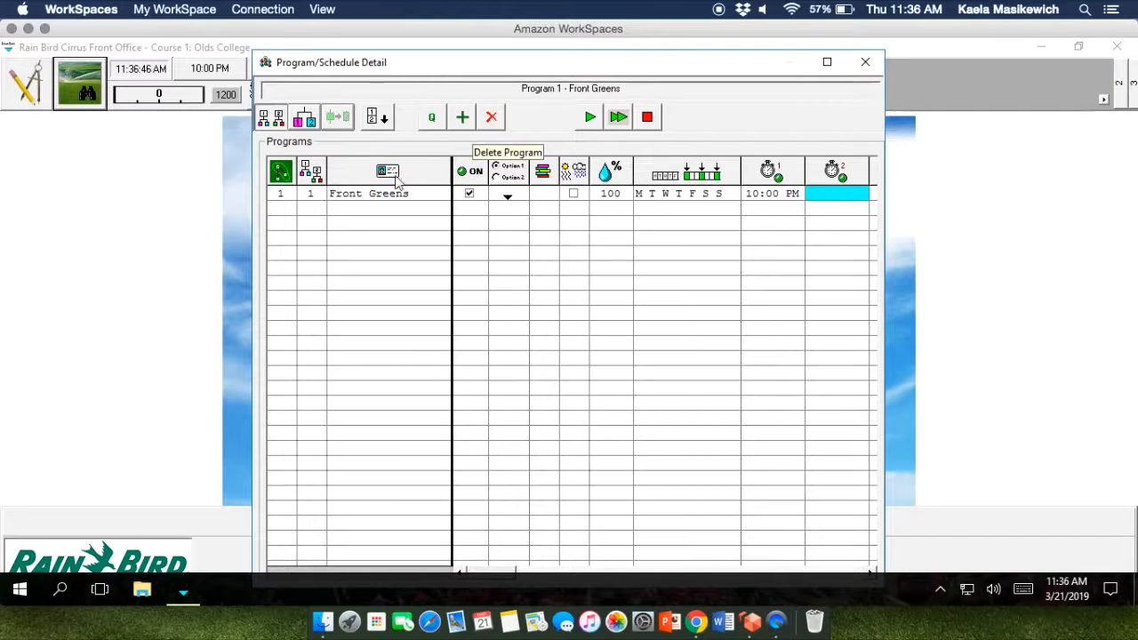
Delete the manually built Front Greens program from the program list
{"action": "left_click", "coordinate": [310, 195]}
{"action": "left_click", "coordinate": [499, 124]}
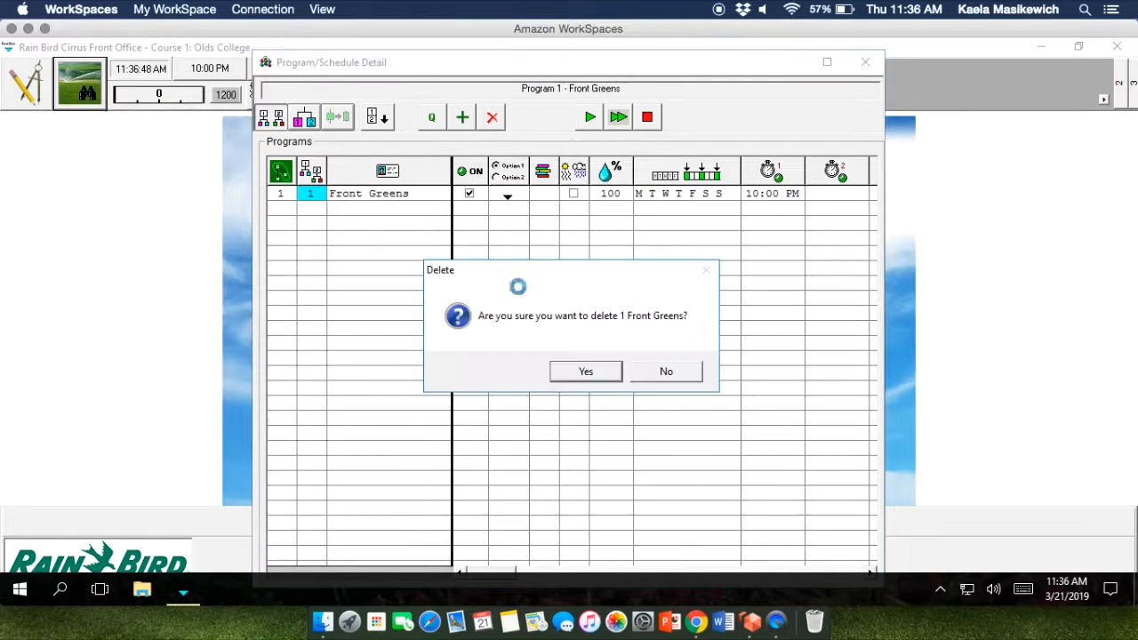
{"action": "left_click", "coordinate": [586, 371]}
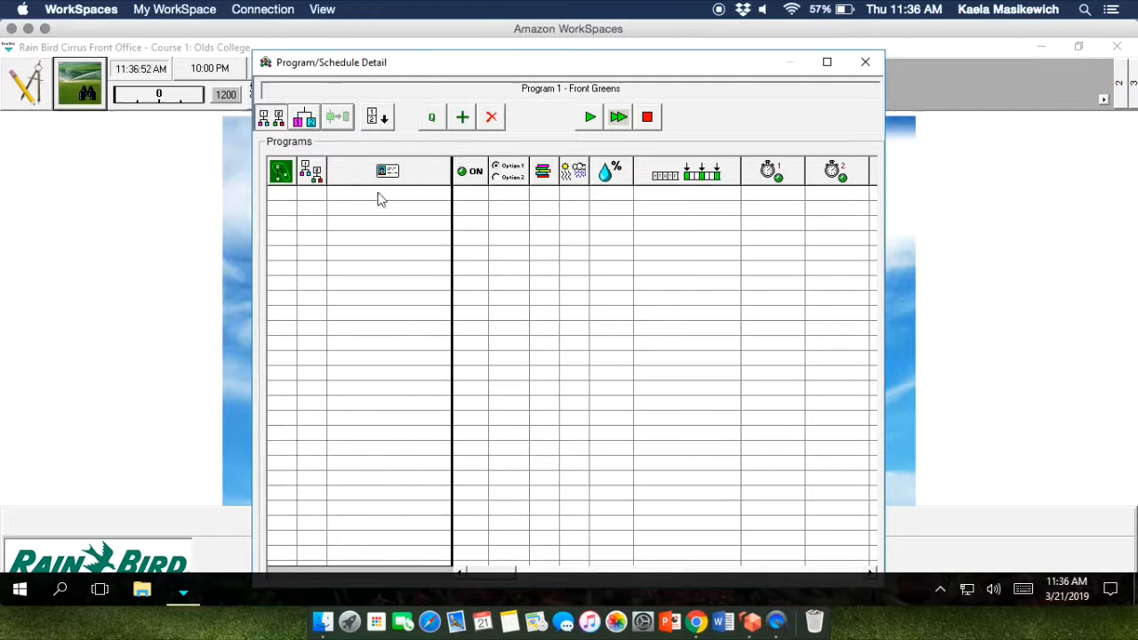
Create a QuickIRR program named Front Greens starting at 10:00 PM for holes 1 to 9, with all greens as sequence 1
{"action": "left_click", "coordinate": [433, 119]}
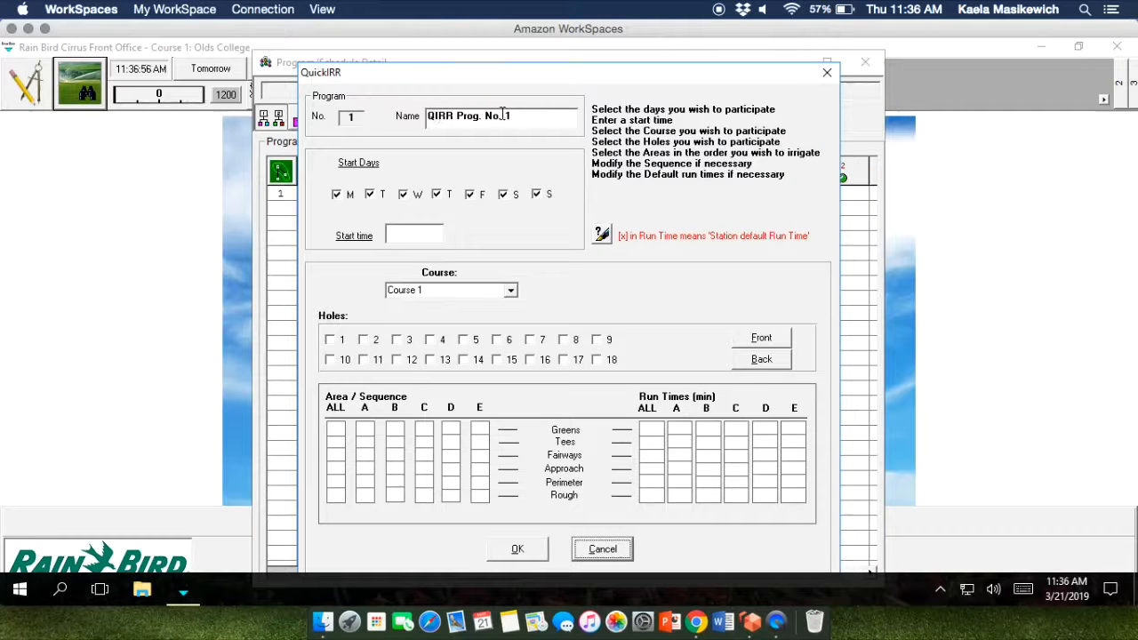
{"action": "left_click_drag", "start_coordinate": [517, 118], "coordinate": [433, 118]}
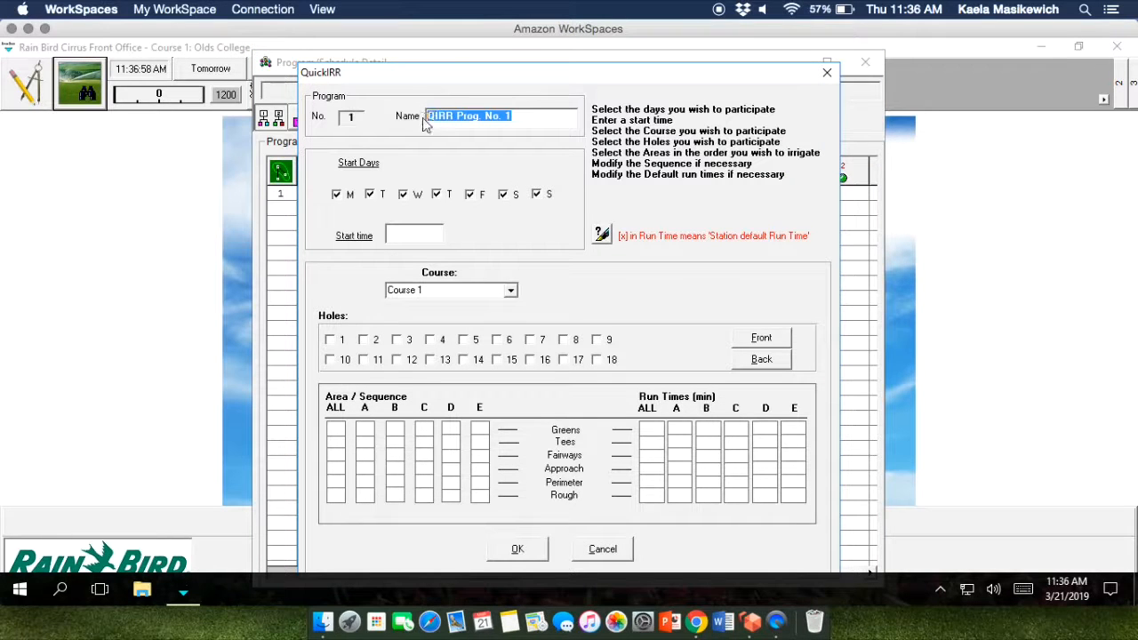
{"action": "type", "text": "Front Greens"}
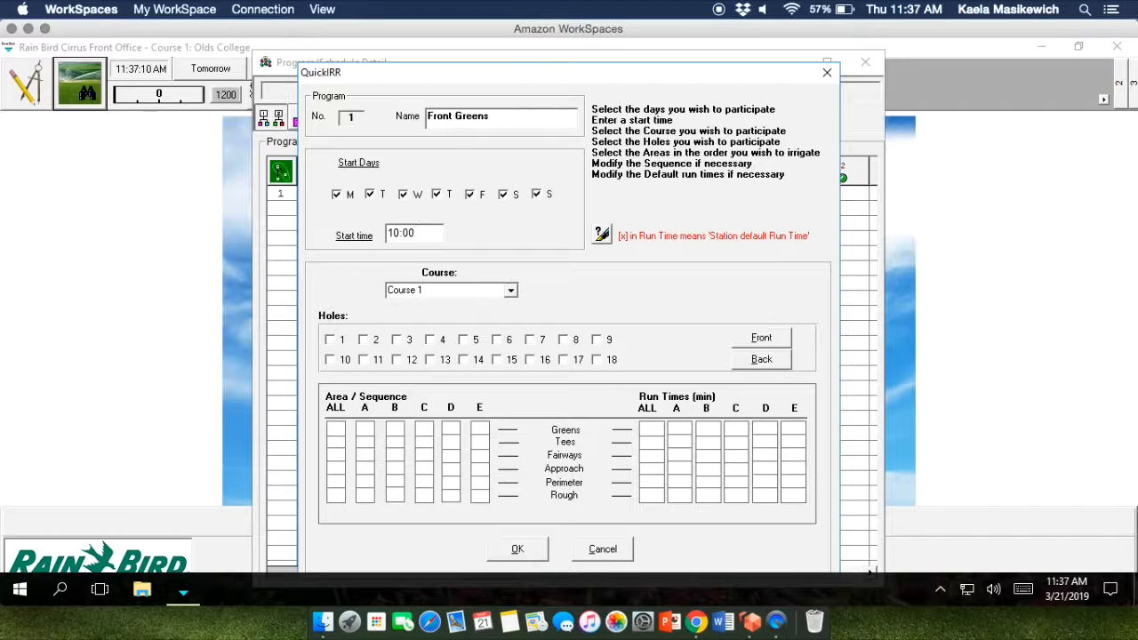
{"action": "type", "text": "PM"}
{"action": "left_click", "coordinate": [760, 339]}
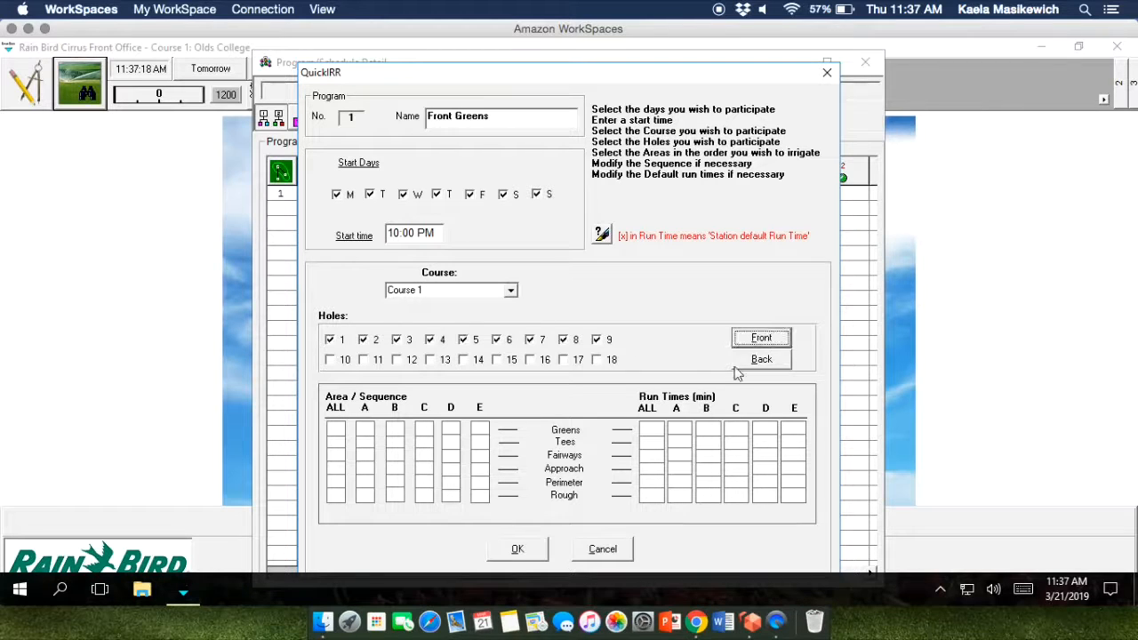
{"action": "left_click", "coordinate": [338, 430]}
{"action": "type", "text": "1"}
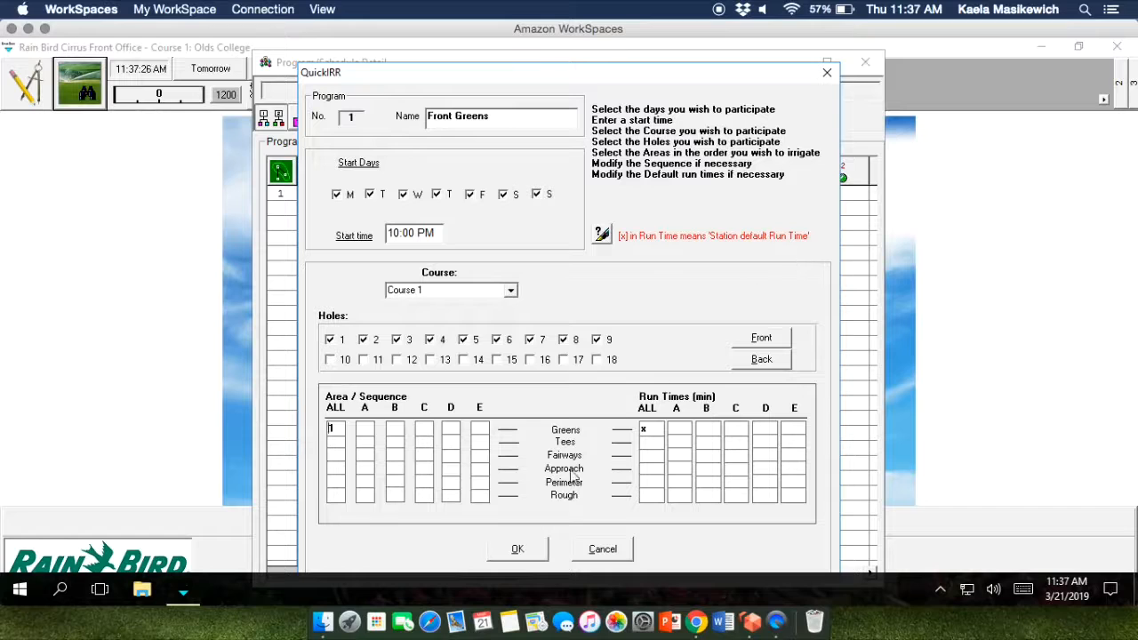
{"action": "left_click", "coordinate": [517, 548]}
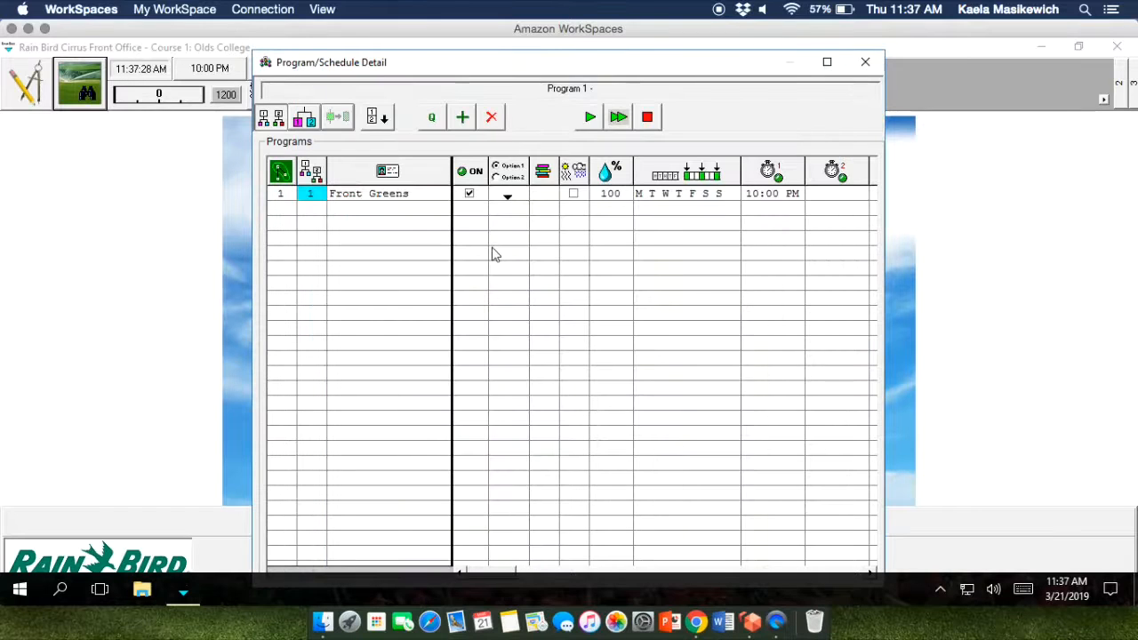
Review the Front Greens schedules and the area and station sequences of holes 1 and 3, and return to the program list
{"action": "left_click", "coordinate": [307, 121]}
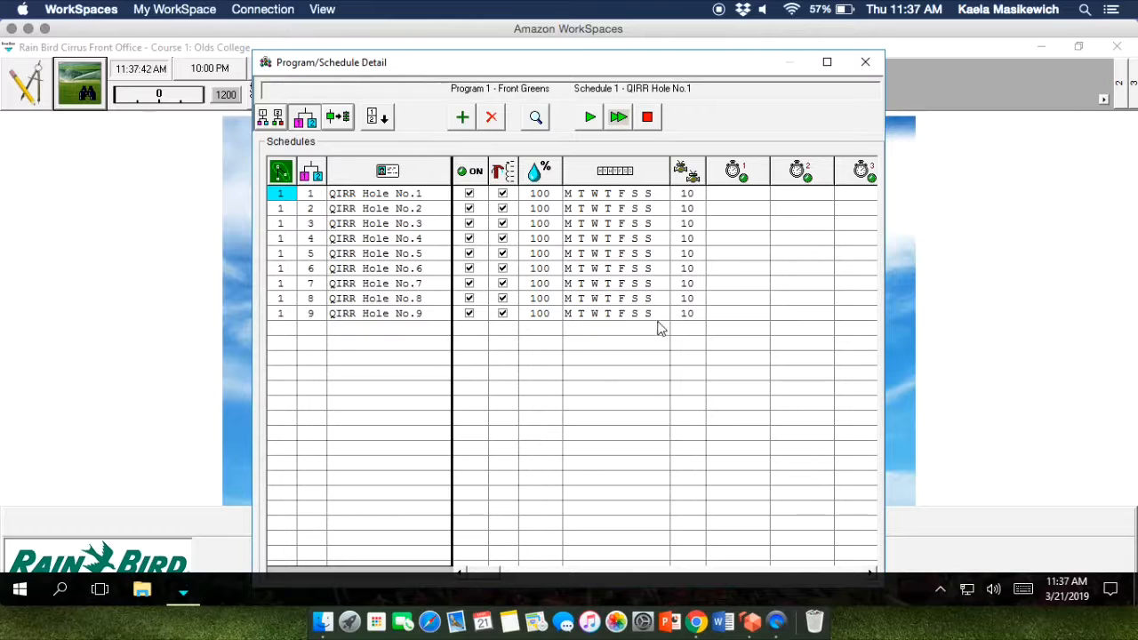
{"action": "left_click", "coordinate": [337, 118]}
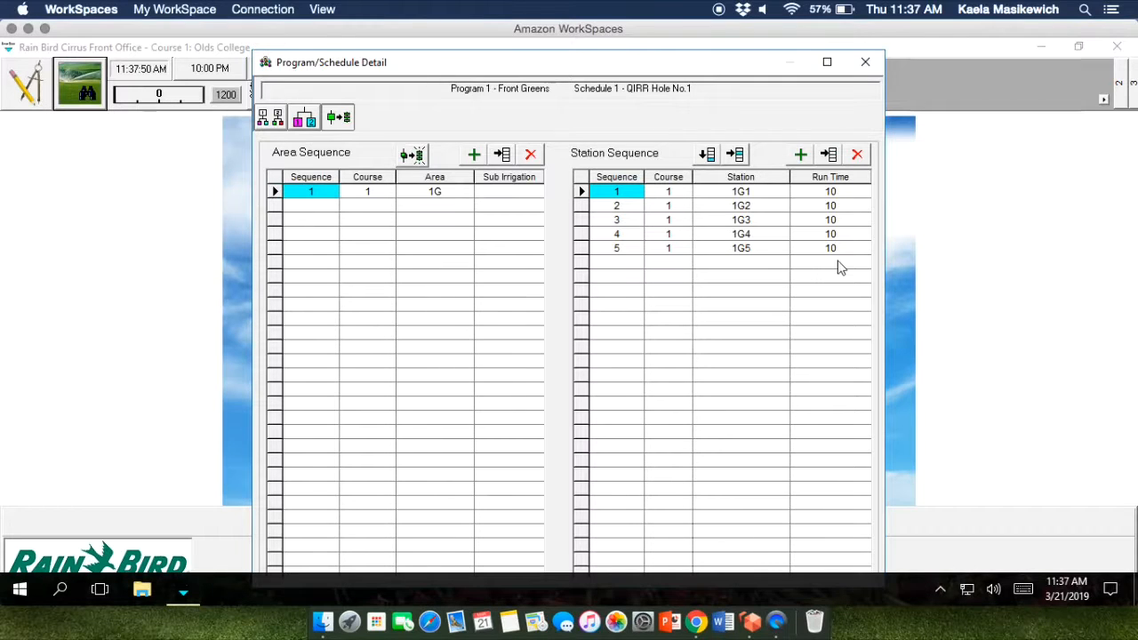
{"action": "left_click", "coordinate": [307, 120]}
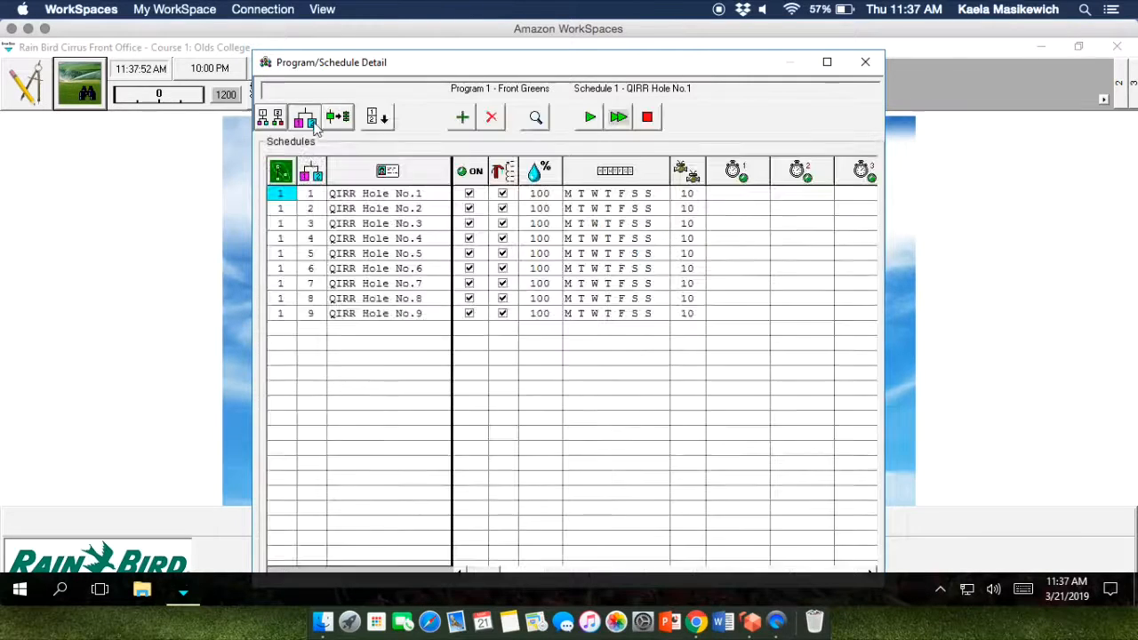
{"action": "left_click", "coordinate": [336, 225]}
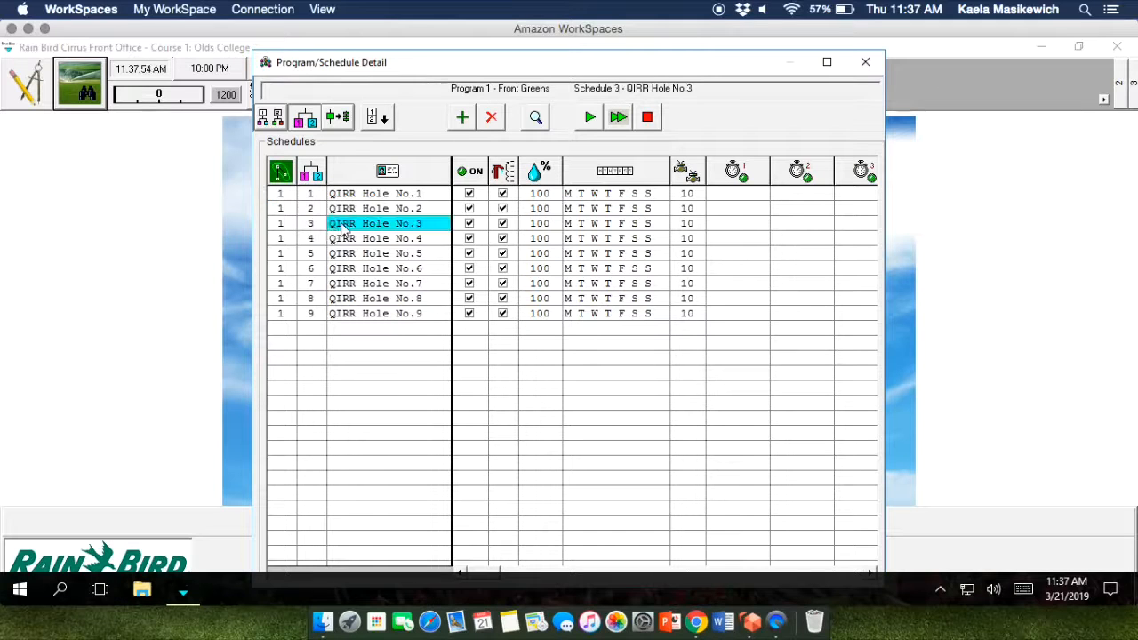
{"action": "left_click", "coordinate": [338, 119]}
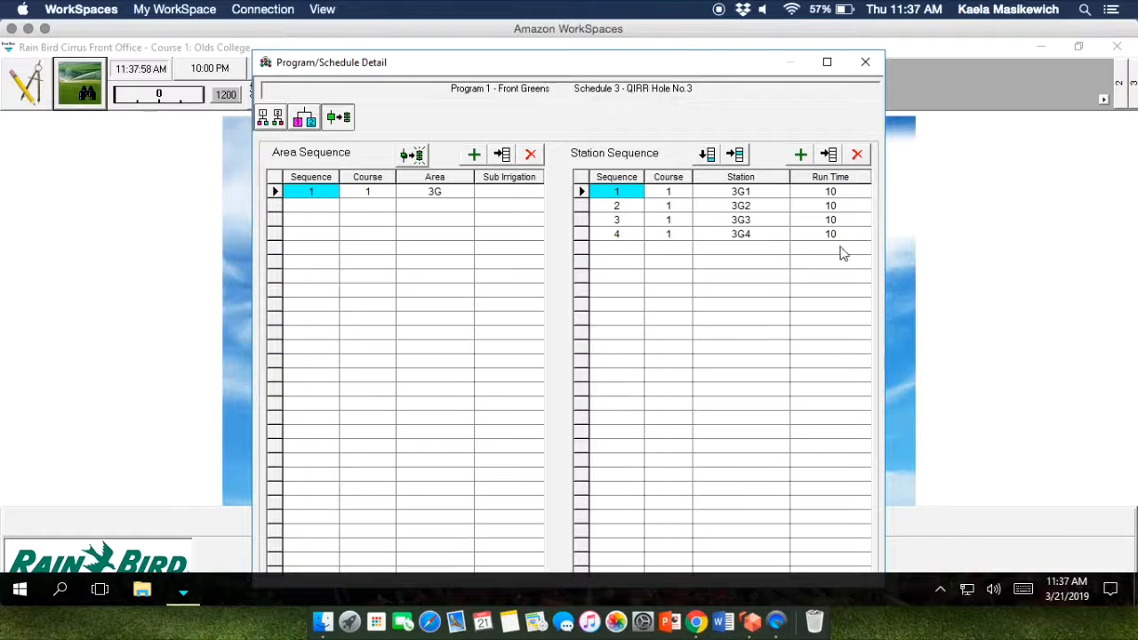
{"action": "left_click", "coordinate": [271, 118]}
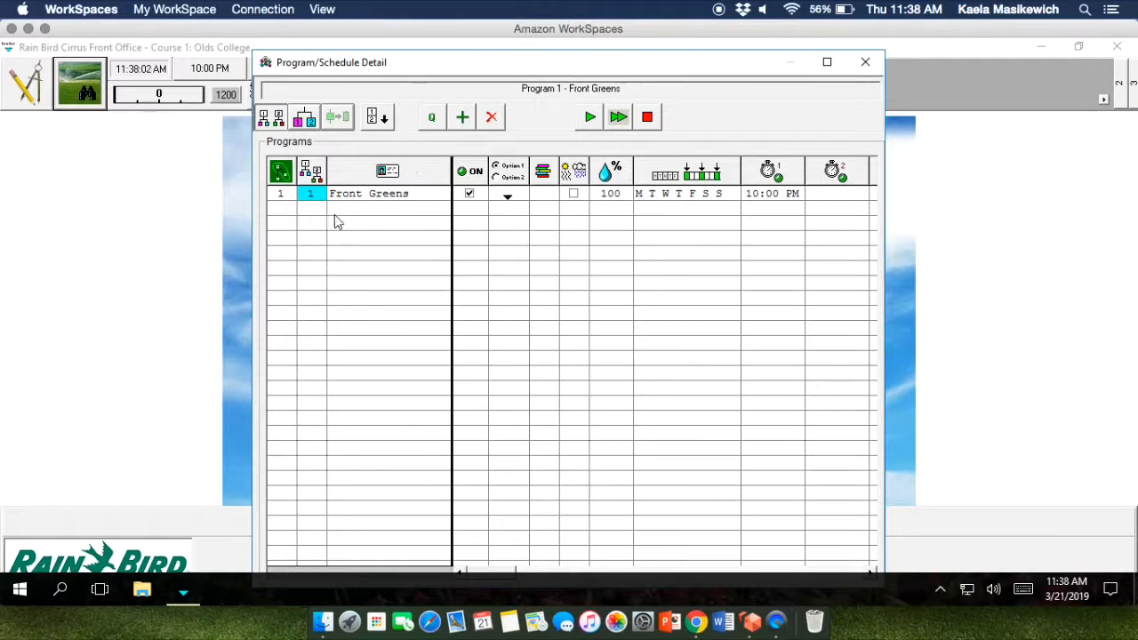
Create a QuickIRR program named Back Greens starting at 10:00 PM that irrigates all greens on holes 10 to 18
{"action": "left_click", "coordinate": [432, 117]}
{"action": "left_click_drag", "start_coordinate": [509, 117], "coordinate": [421, 115]}
{"action": "type", "text": "Back Greens"}
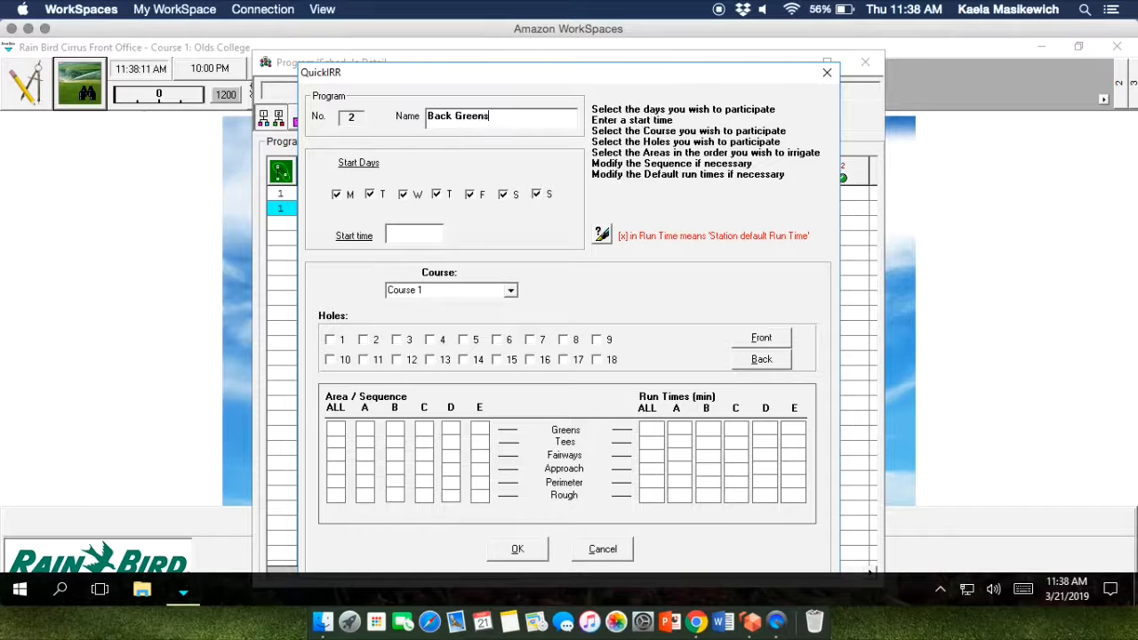
{"action": "type", "text": "10:00 PM"}
{"action": "left_click", "coordinate": [761, 362]}
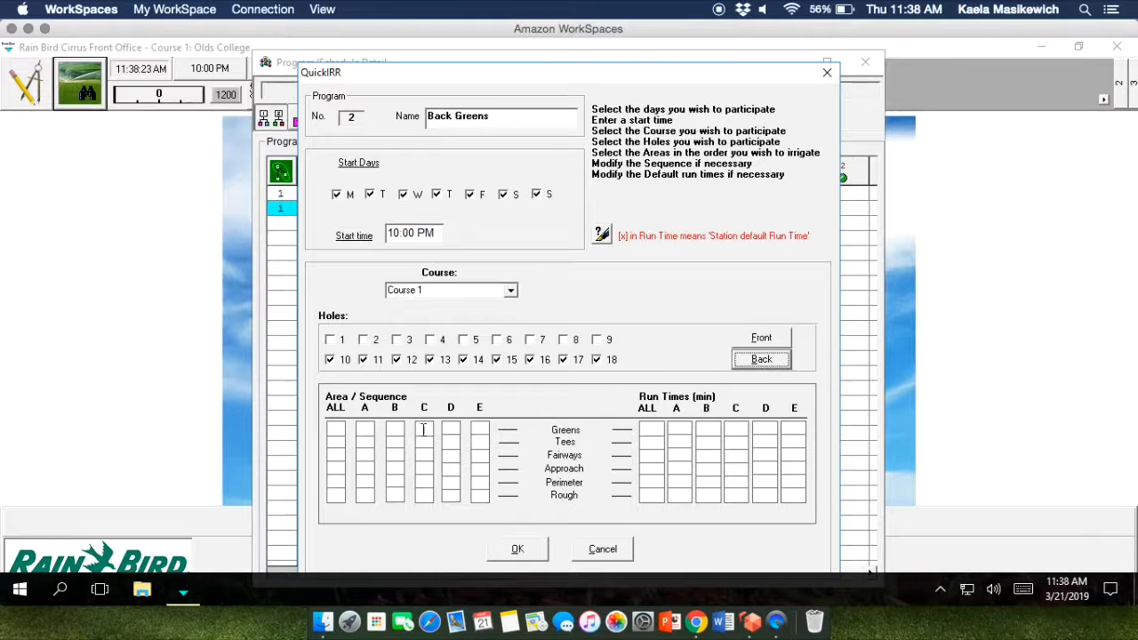
{"action": "left_click", "coordinate": [336, 430]}
{"action": "left_click", "coordinate": [519, 549]}
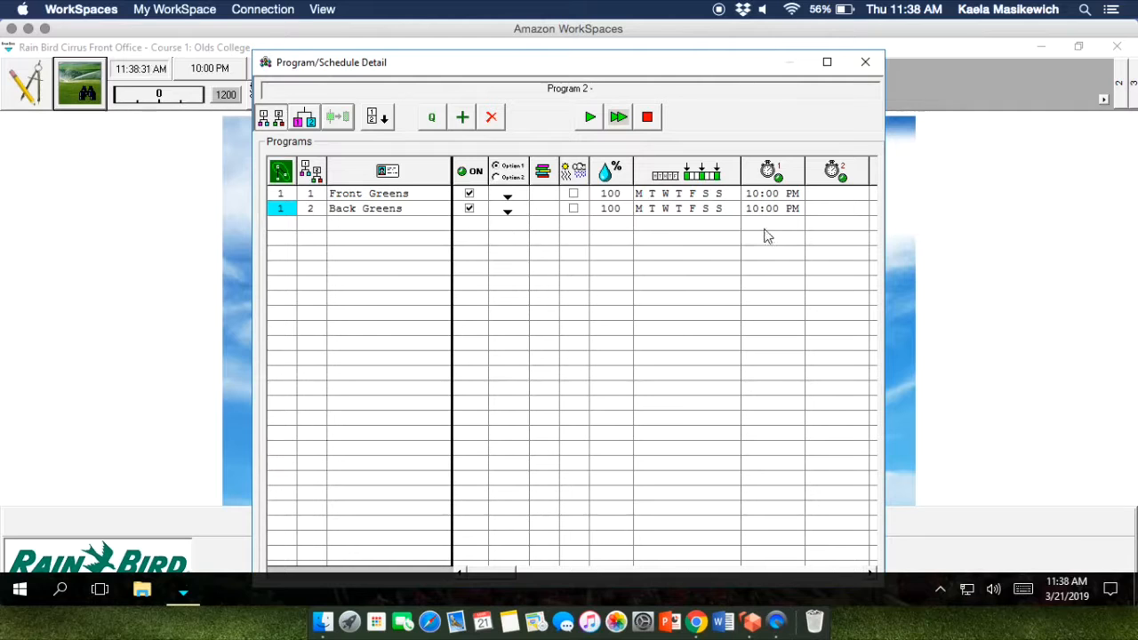
Create a QuickIRR program named Front Tees starting at 10:00 PM that irrigates all tees on holes 1 to 9
{"action": "left_click", "coordinate": [431, 116]}
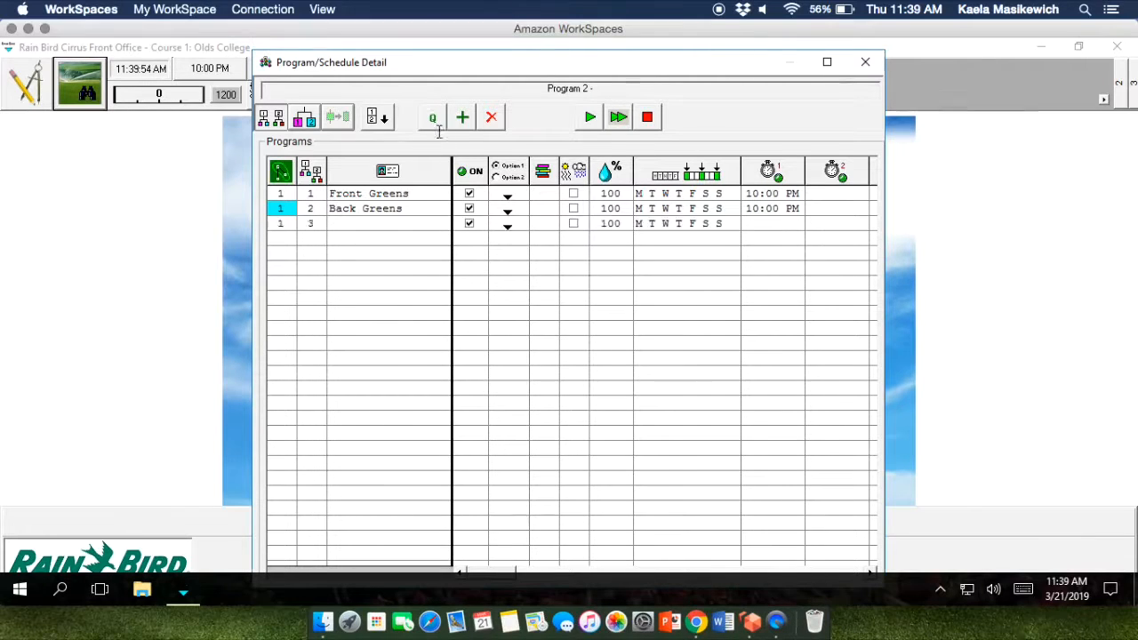
{"action": "left_click_drag", "start_coordinate": [486, 117], "coordinate": [429, 120]}
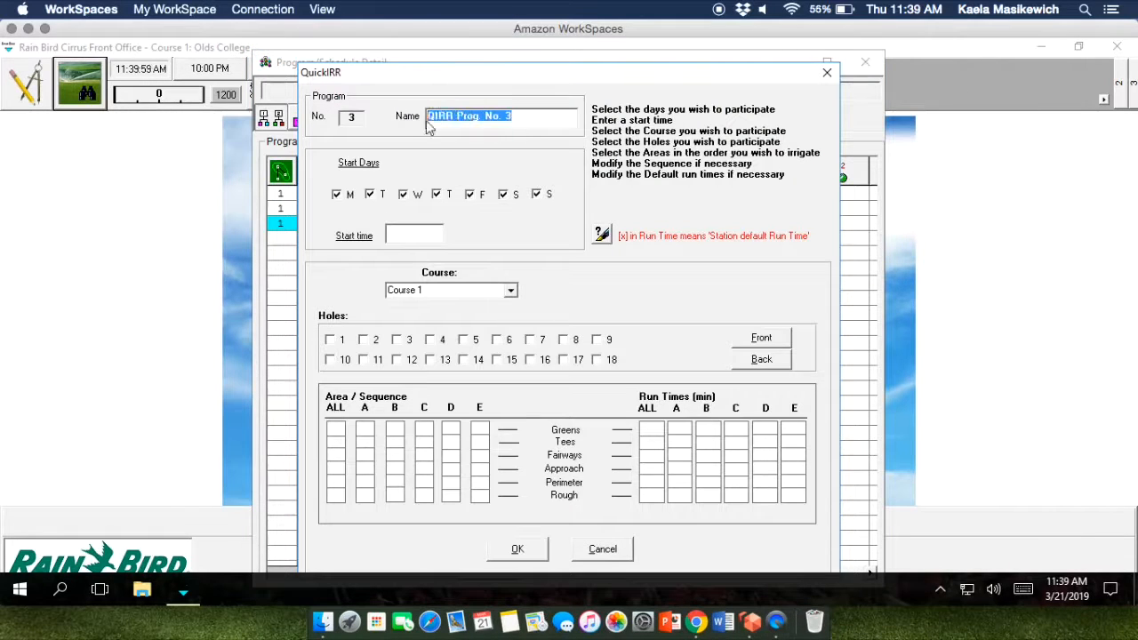
{"action": "type", "text": "Front Tees"}
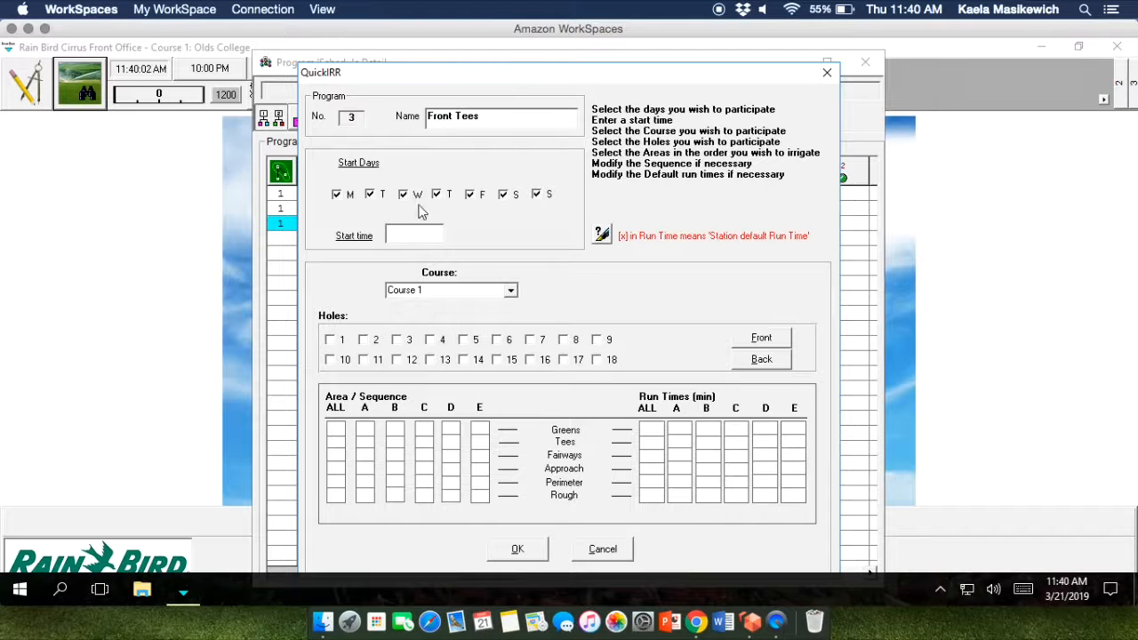
{"action": "left_click", "coordinate": [762, 343]}
{"action": "type", "text": "10:00pm"}
{"action": "left_click", "coordinate": [337, 442]}
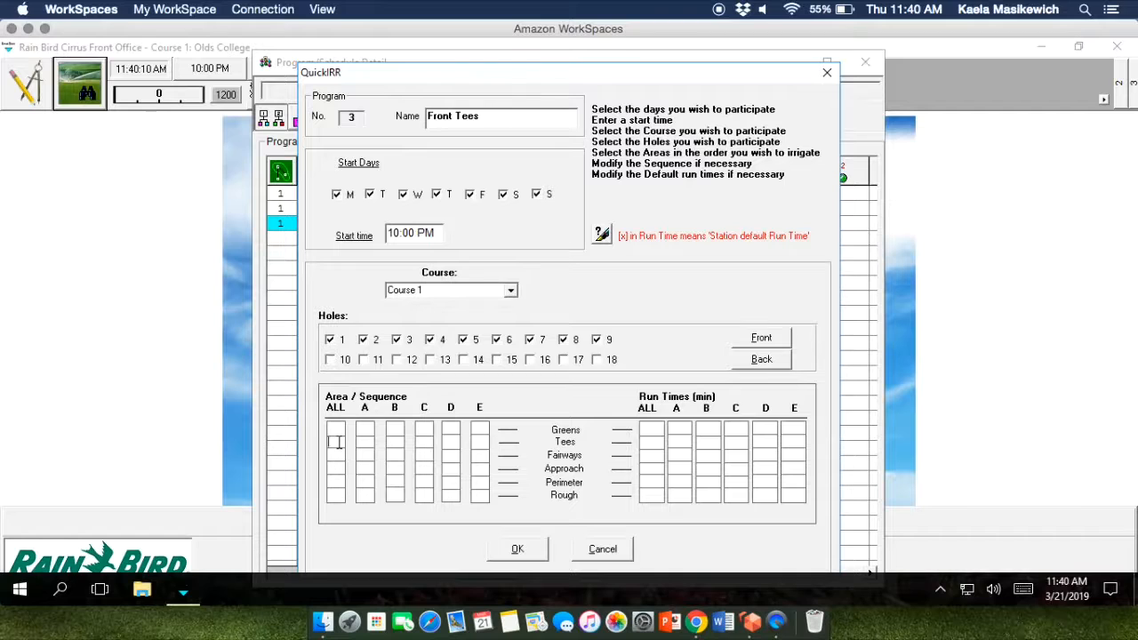
{"action": "left_click", "coordinate": [519, 549]}
Create a QuickIRR program named Back Tees starting at 10:00 PM that irrigates all tees on holes 10 to 18
{"action": "left_click", "coordinate": [432, 121]}
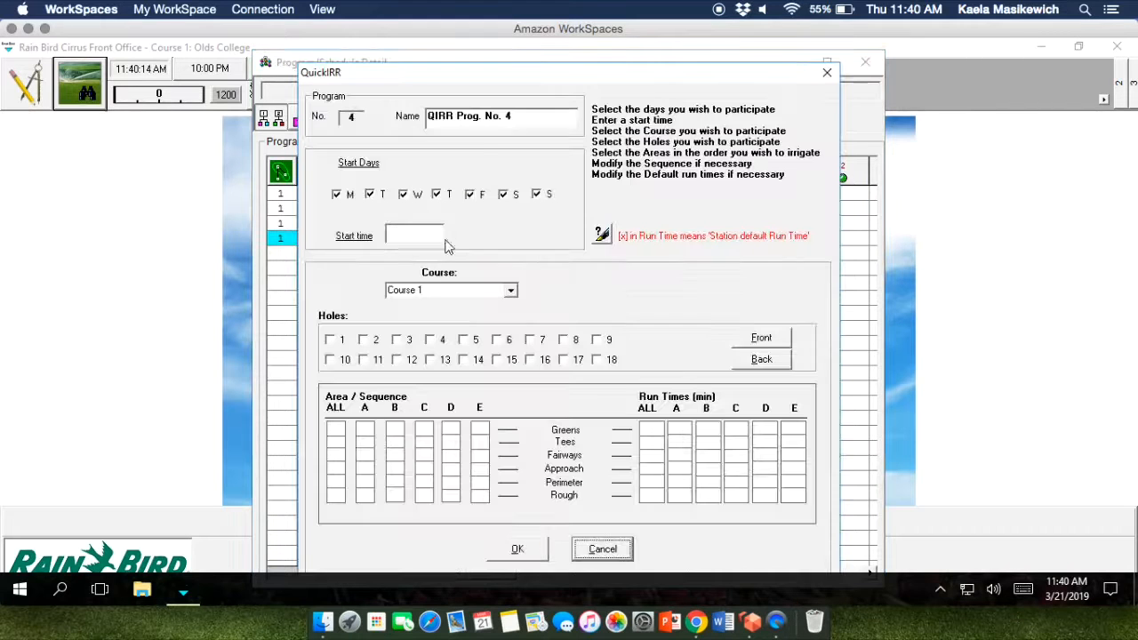
{"action": "left_click_drag", "start_coordinate": [519, 117], "coordinate": [414, 116]}
{"action": "type", "text": "Back Tees"}
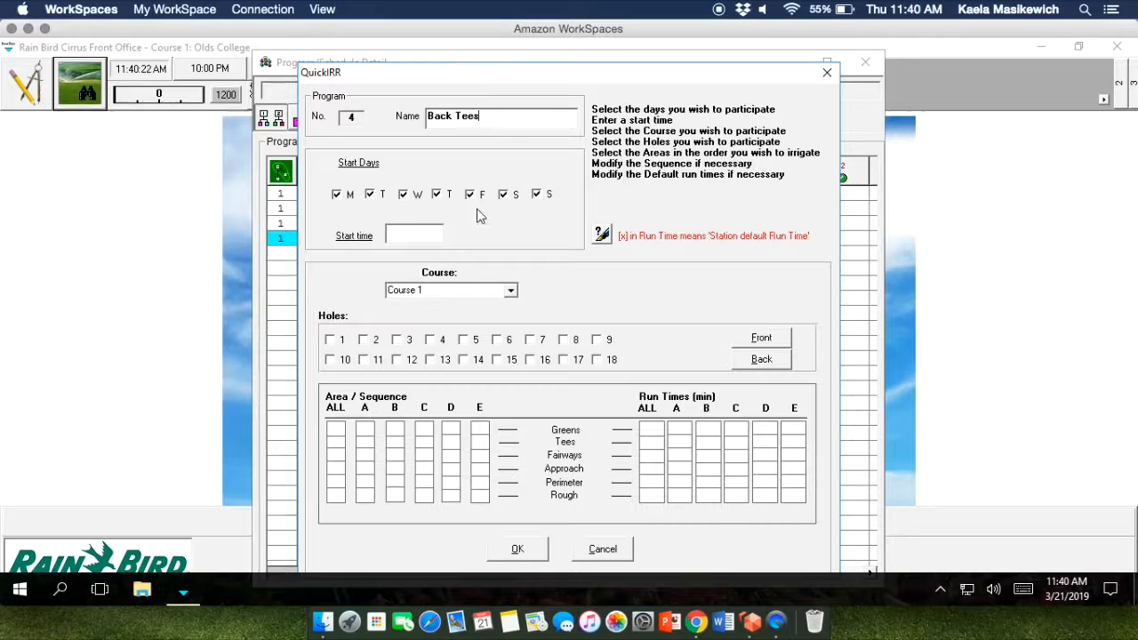
{"action": "type", "text": "10:00pm"}
{"action": "left_click", "coordinate": [745, 367]}
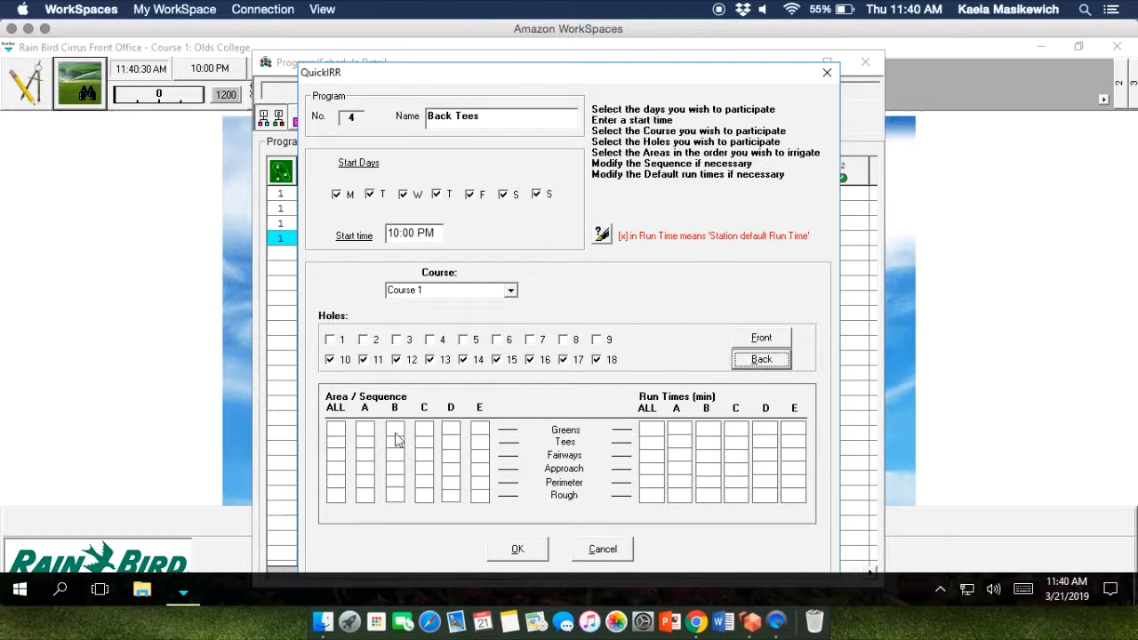
{"action": "left_click", "coordinate": [335, 442]}
{"action": "left_click", "coordinate": [533, 552]}
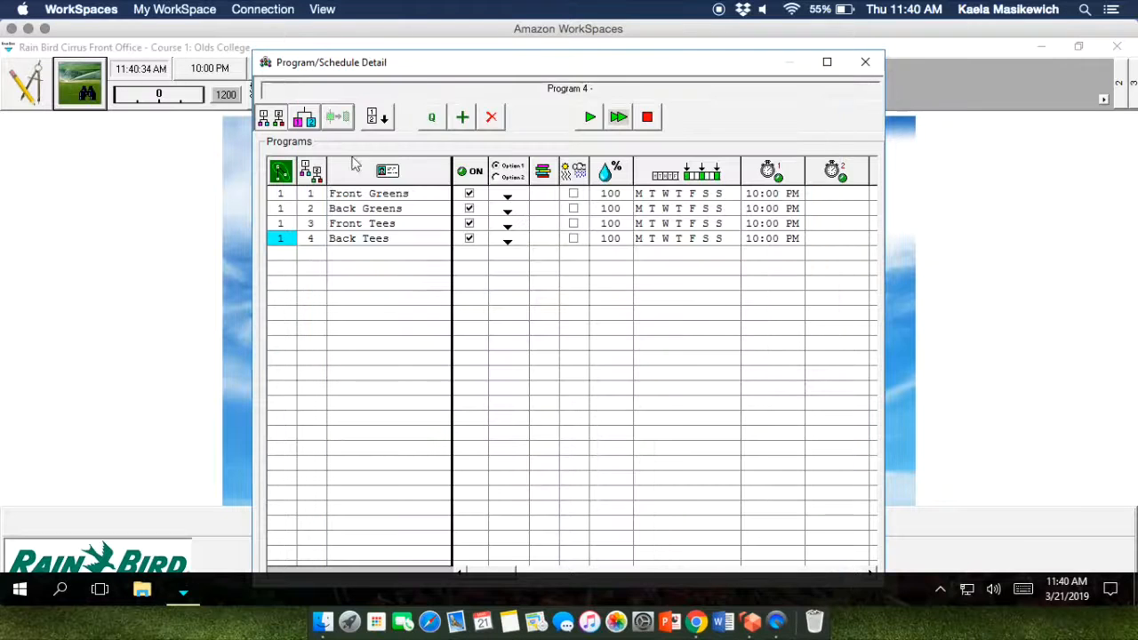
Create a QuickIRR program named Front FWYS starting at 10:00 PM that irrigates all fairways on holes 1 to 9
{"action": "left_click", "coordinate": [428, 117]}
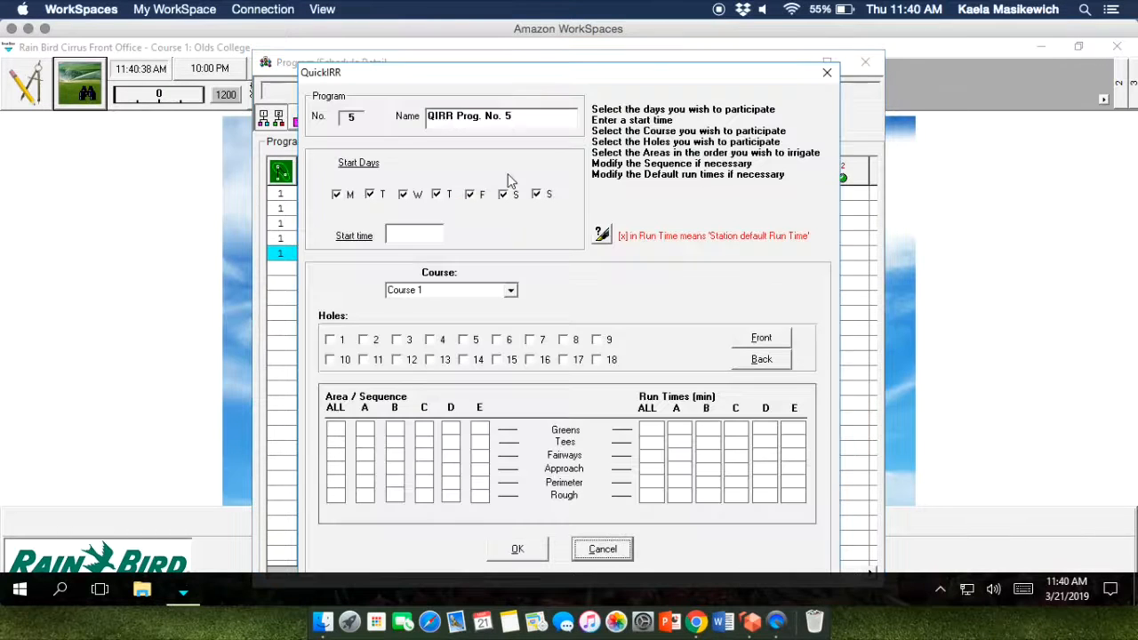
{"action": "left_click_drag", "start_coordinate": [519, 117], "coordinate": [412, 116]}
{"action": "type", "text": "Front FWYS"}
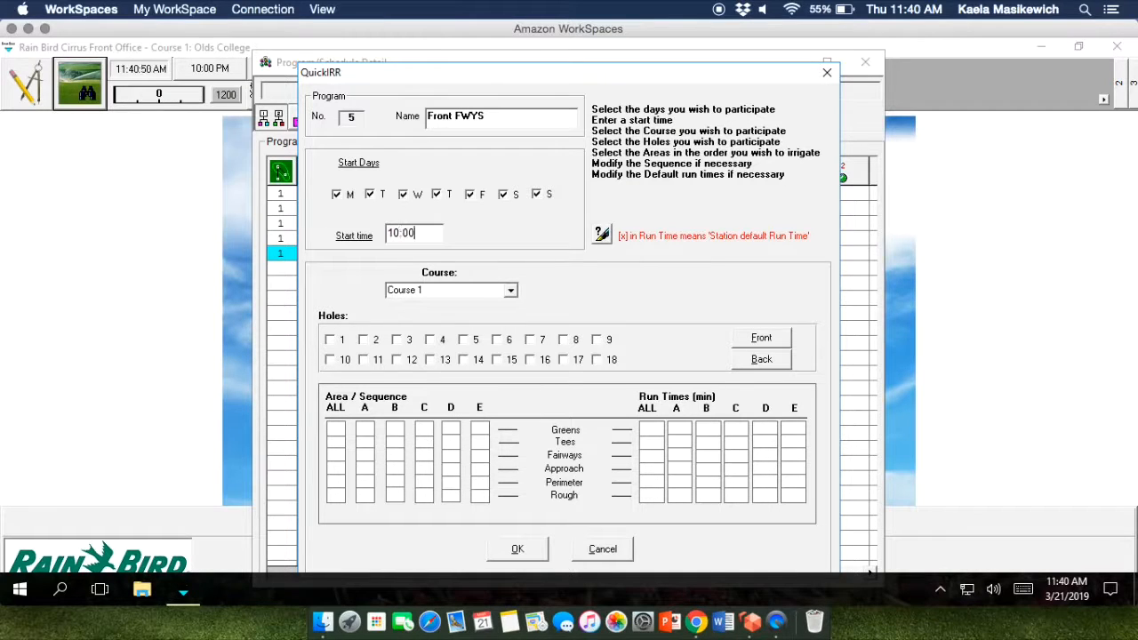
{"action": "left_click", "coordinate": [758, 343]}
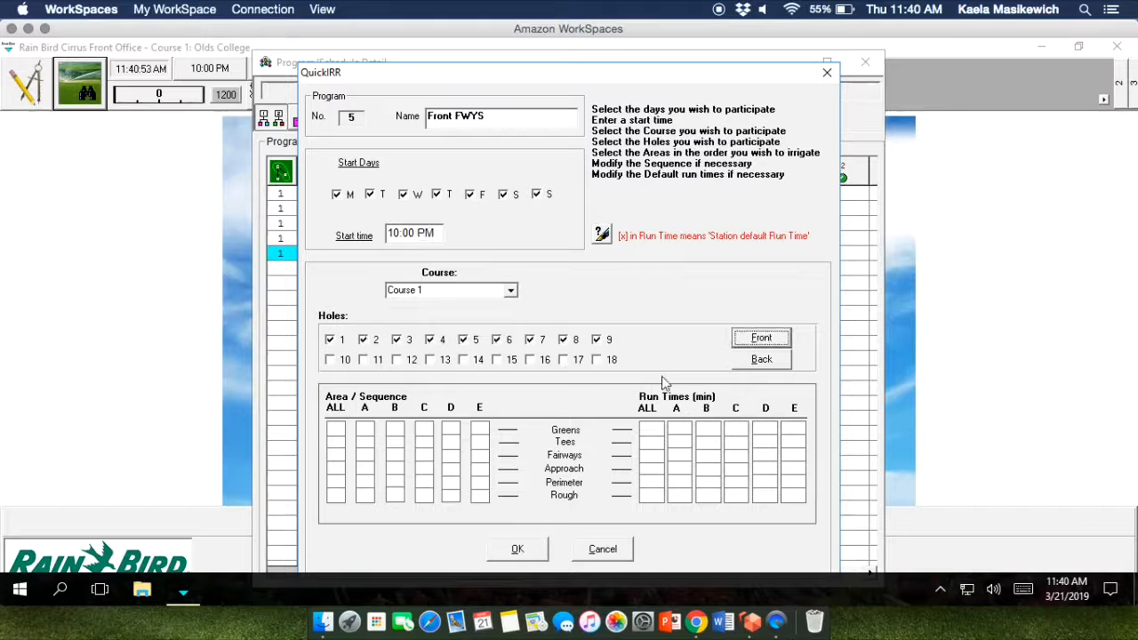
{"action": "left_click", "coordinate": [339, 455]}
{"action": "left_click", "coordinate": [526, 548]}
Create a QuickIRR program named Back FWYS starting at 10:00 PM for holes 10 to 18, with all fairways as sequence 1
{"action": "left_click", "coordinate": [435, 121]}
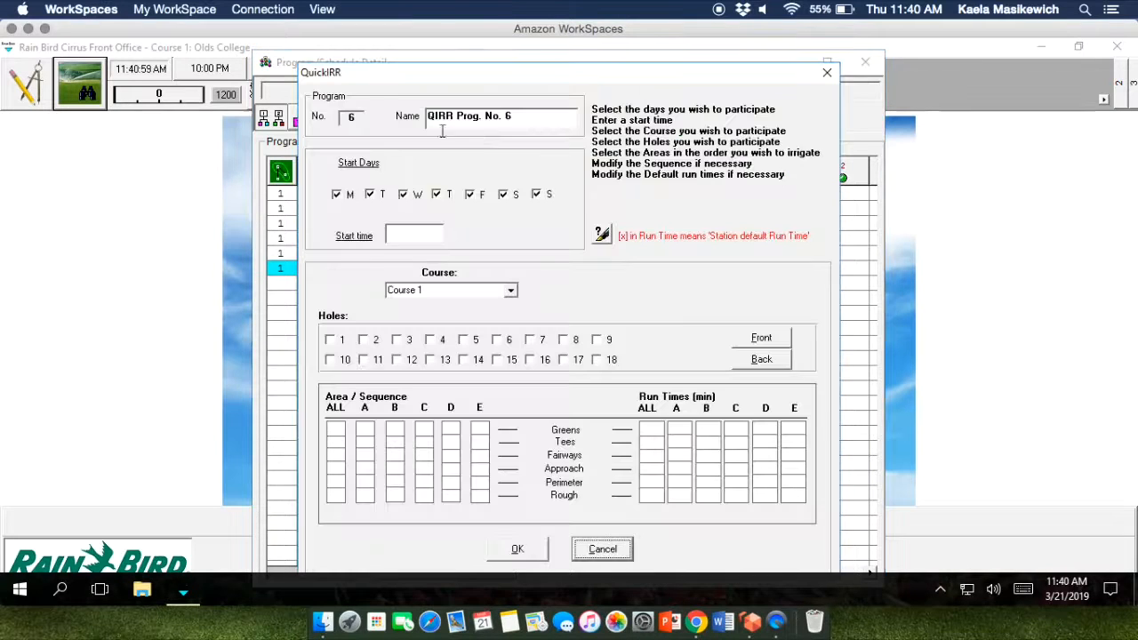
{"action": "left_click_drag", "start_coordinate": [515, 117], "coordinate": [422, 121]}
{"action": "type", "text": "Back FWYS"}
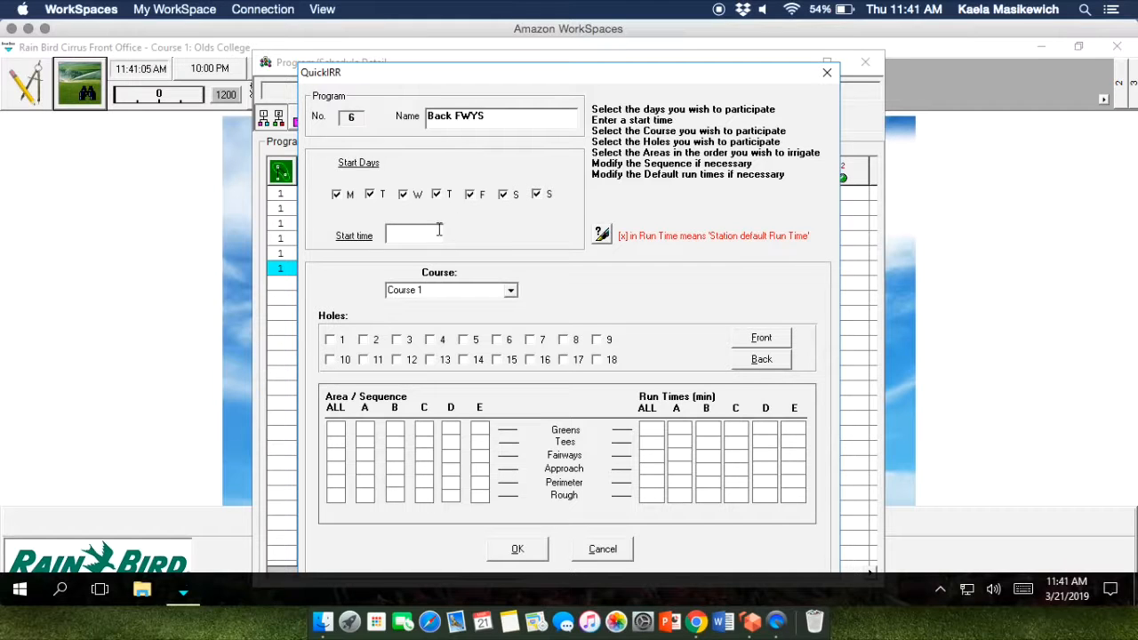
{"action": "left_click", "coordinate": [438, 231]}
{"action": "type", "text": "10:00pm"}
{"action": "left_click", "coordinate": [761, 359]}
{"action": "left_click", "coordinate": [335, 455]}
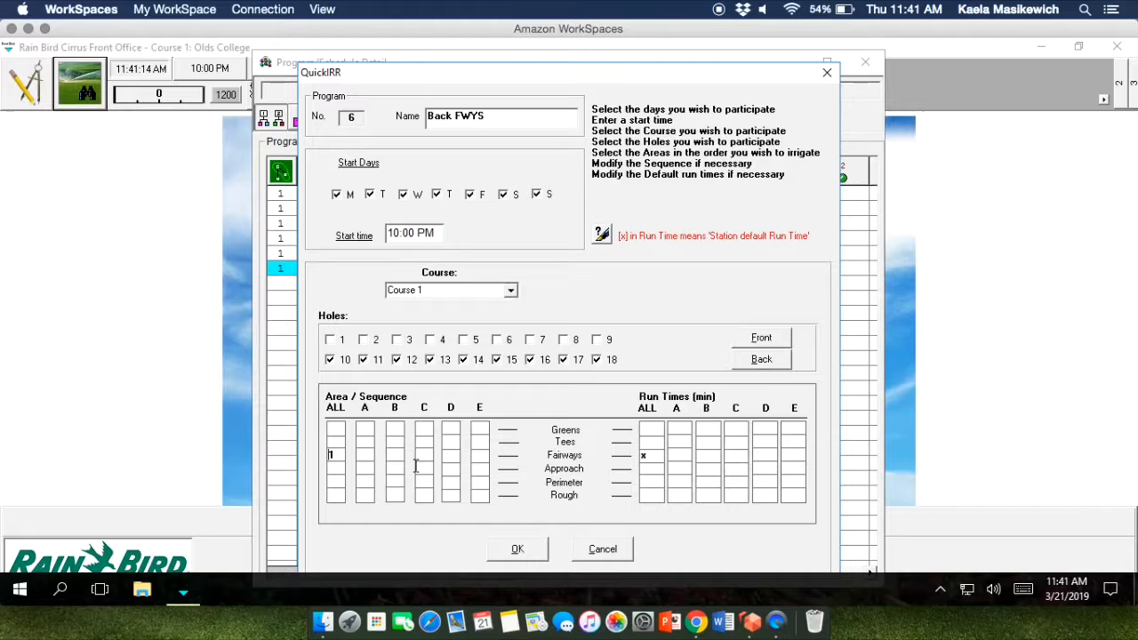
{"action": "left_click", "coordinate": [518, 550]}
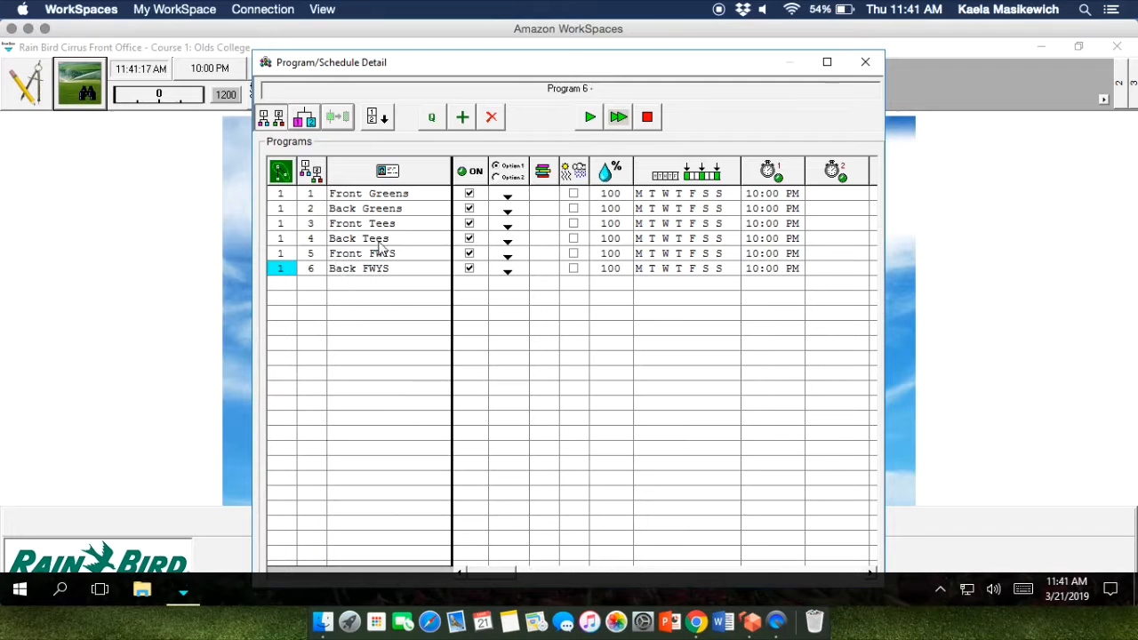
Start a QuickIRR program named Front Rough for holes 1 to 9 with a 10:00 PM start time
{"action": "left_click", "coordinate": [431, 116]}
{"action": "left_click_drag", "start_coordinate": [510, 117], "coordinate": [427, 120]}
{"action": "type", "text": "Front Rough"}
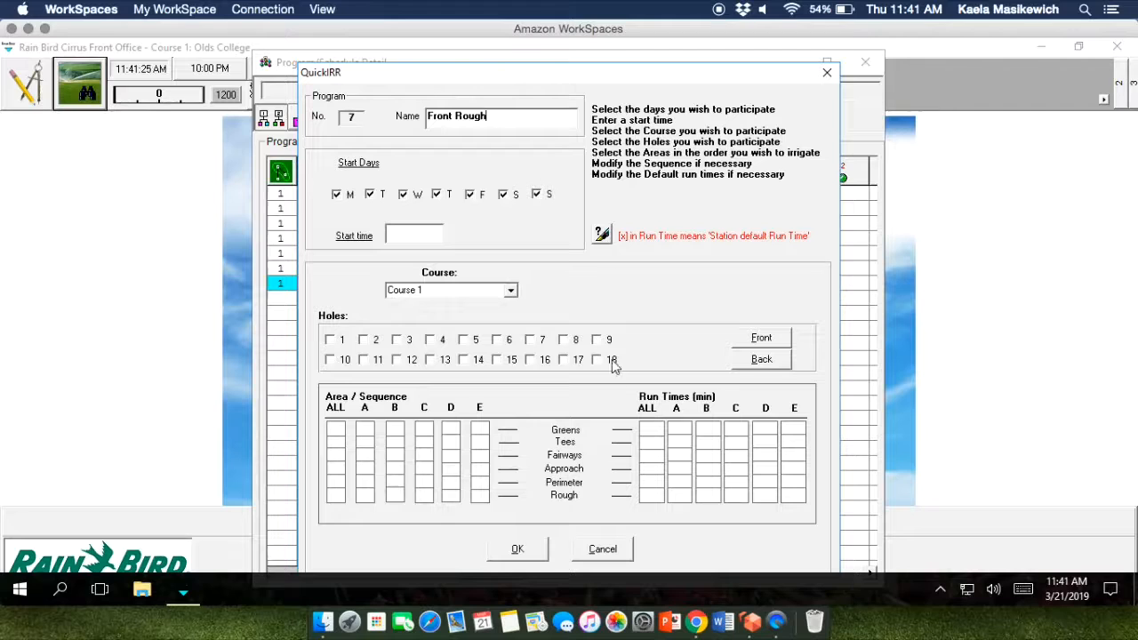
{"action": "left_click", "coordinate": [760, 338]}
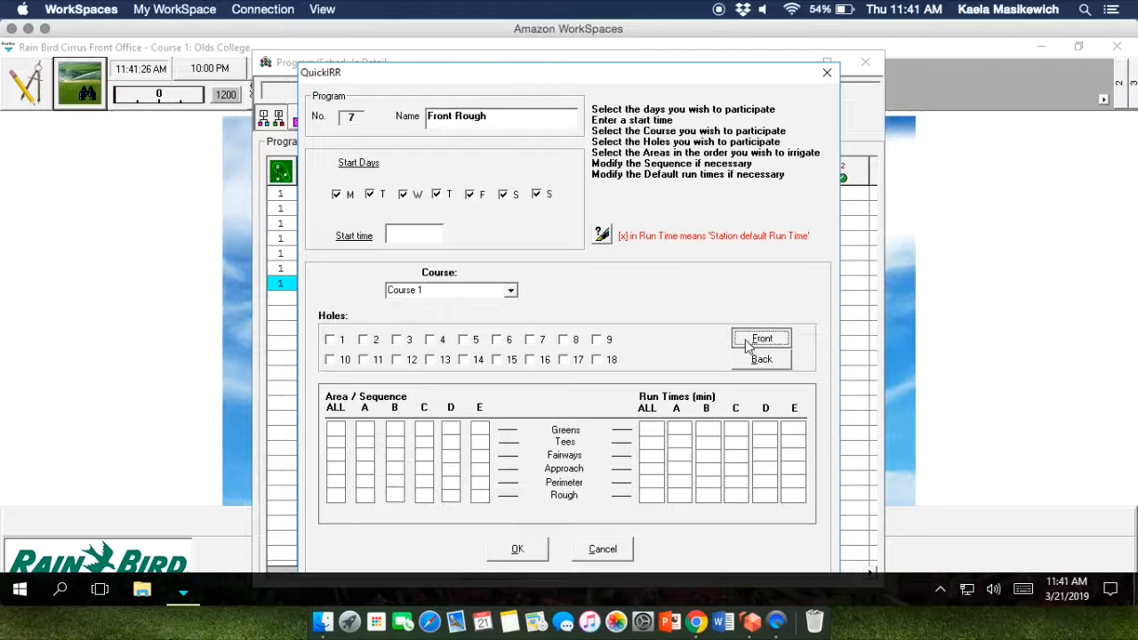
{"action": "left_click", "coordinate": [413, 234]}
{"action": "type", "text": "10:00pm"}
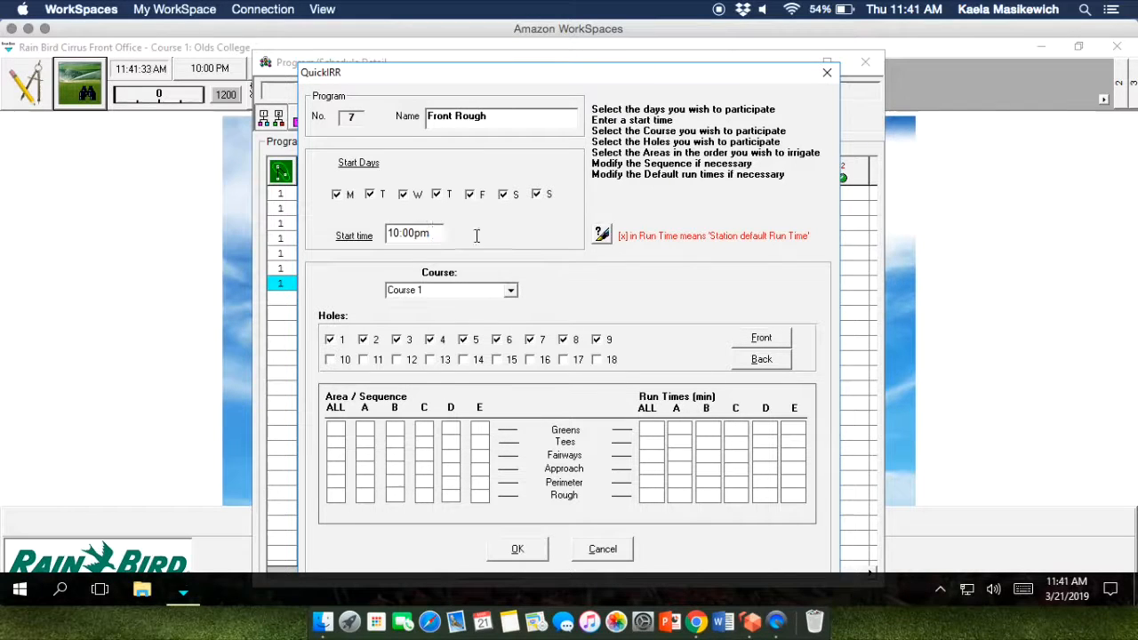
{"action": "left_click", "coordinate": [477, 236]}
Rename the new QuickIRR program Front Approach and save it with all approaches as sequence 1
{"action": "double_click", "coordinate": [463, 116]}
{"action": "type", "text": "Approac"}
{"action": "left_click", "coordinate": [338, 468]}
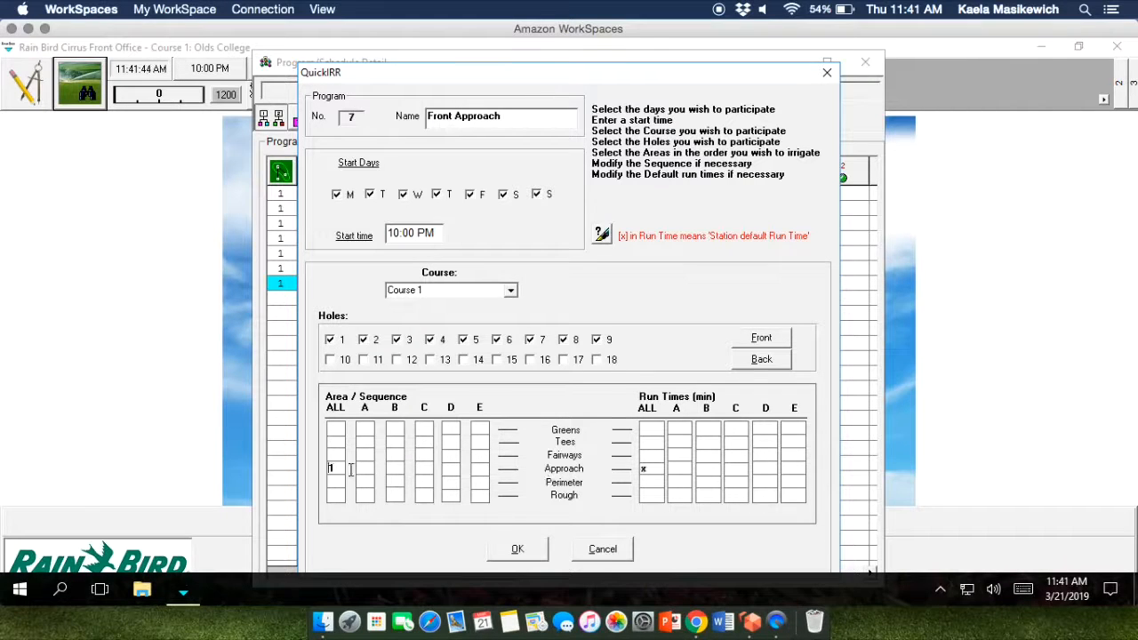
{"action": "left_click", "coordinate": [517, 549]}
Create a QuickIRR program named Back Approach starting at 10:00 PM that irrigates all approaches on holes 10 to 18
{"action": "left_click", "coordinate": [432, 116]}
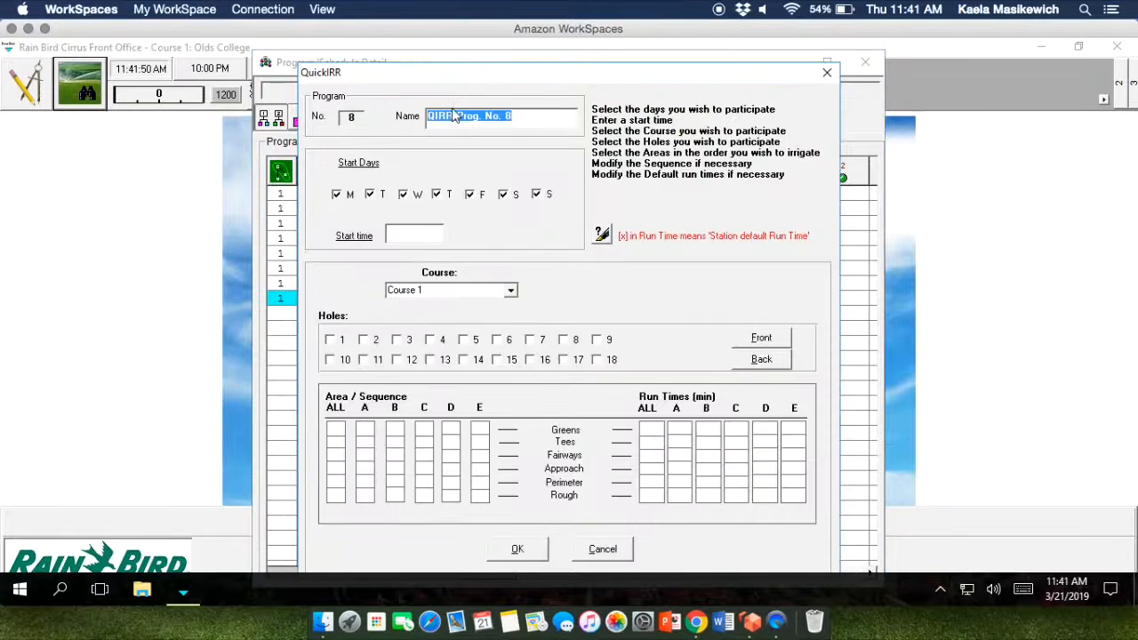
{"action": "type", "text": "Back Approach"}
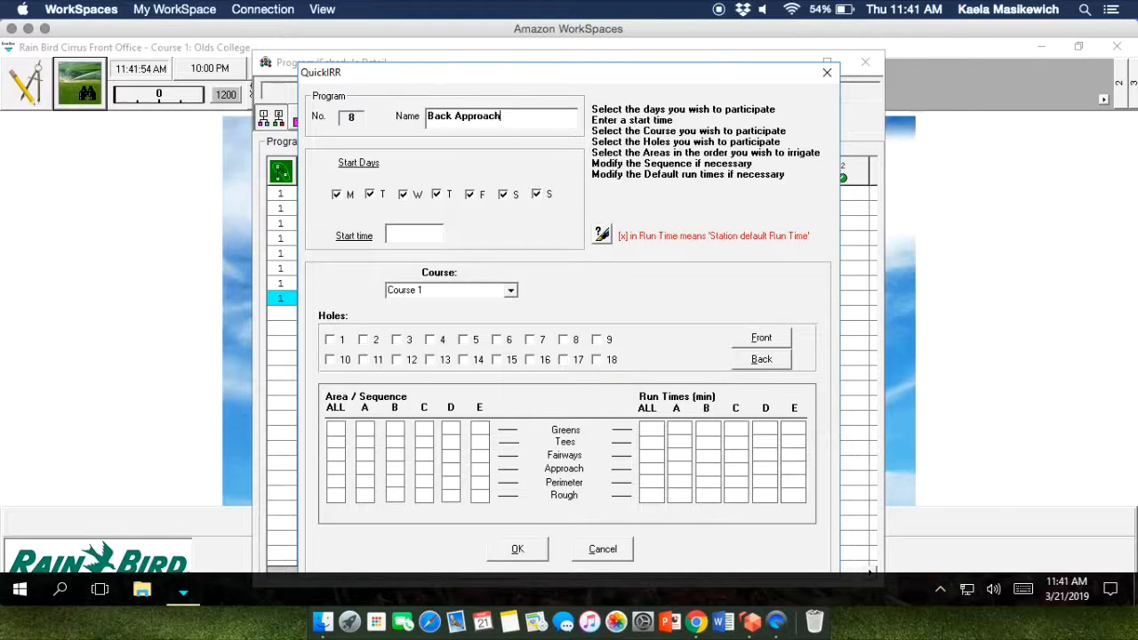
{"action": "type", "text": "10:00pm"}
{"action": "left_click", "coordinate": [742, 363]}
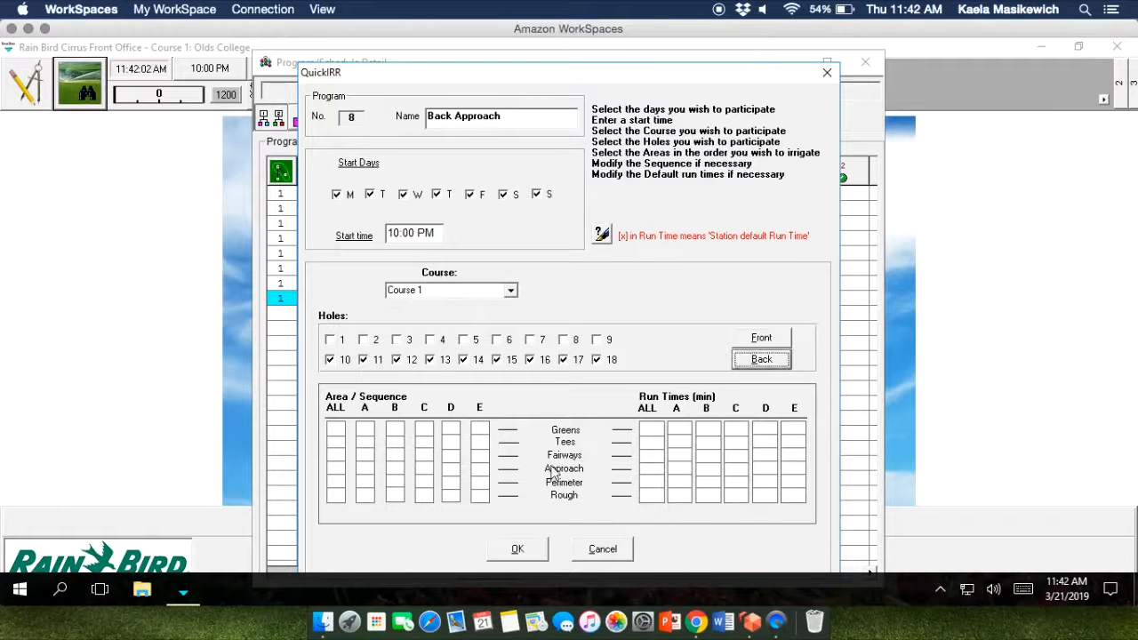
{"action": "left_click", "coordinate": [338, 468]}
{"action": "left_click", "coordinate": [517, 548]}
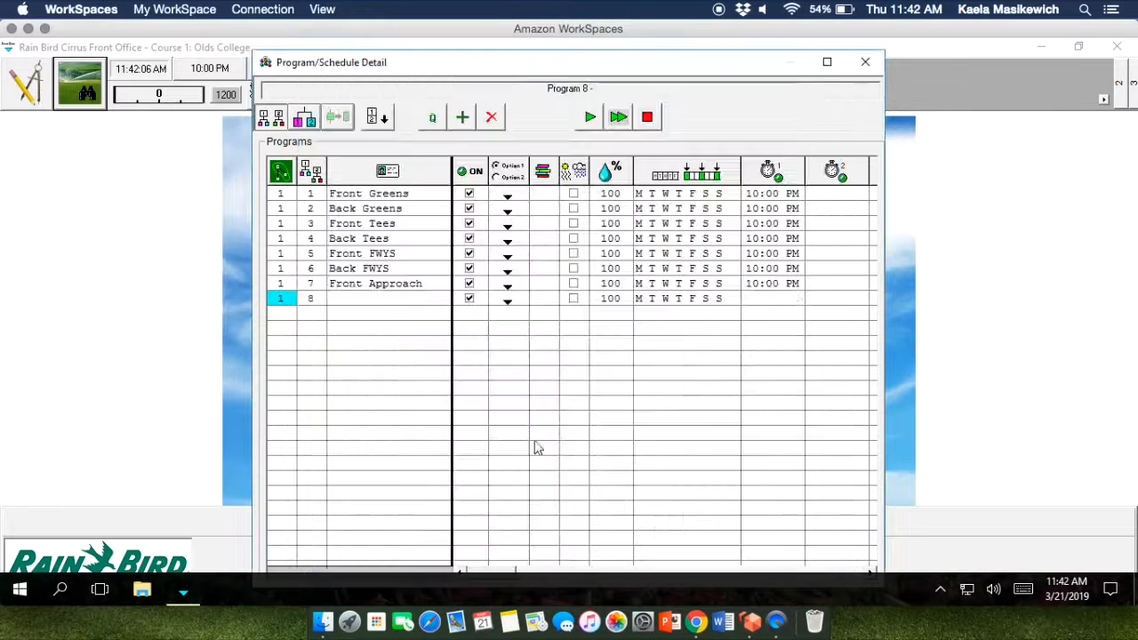
Create a QuickIRR program named Front Perimeter starting at 10:00 PM that irrigates all perimeters on holes 1 to 9
{"action": "left_click", "coordinate": [432, 116]}
{"action": "left_click_drag", "start_coordinate": [526, 120], "coordinate": [427, 118]}
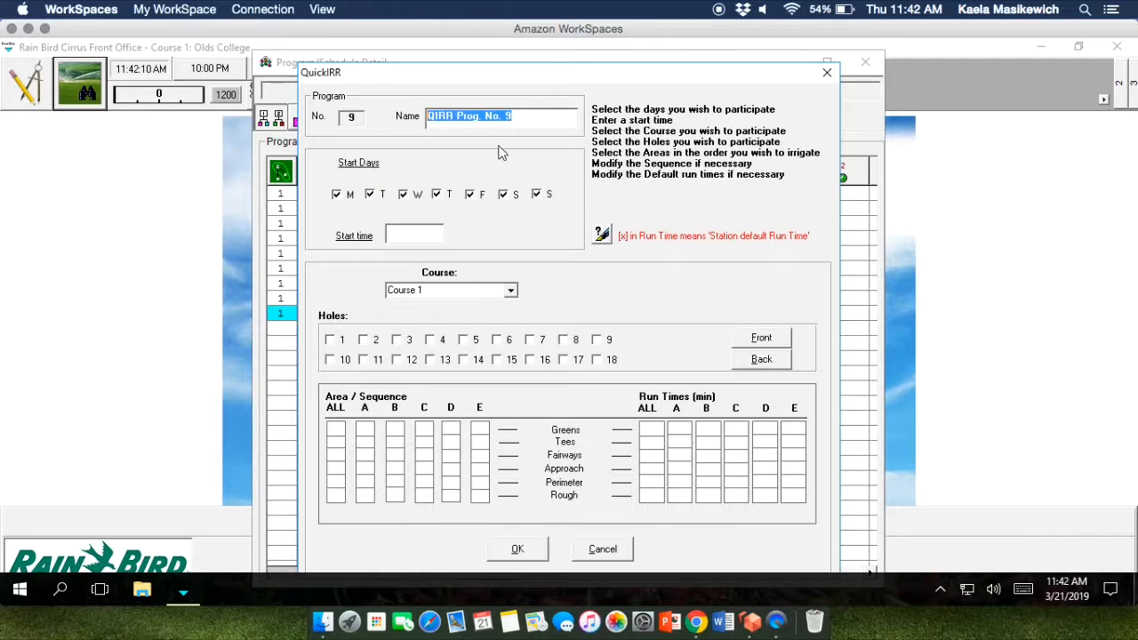
{"action": "type", "text": "Front Perimeter"}
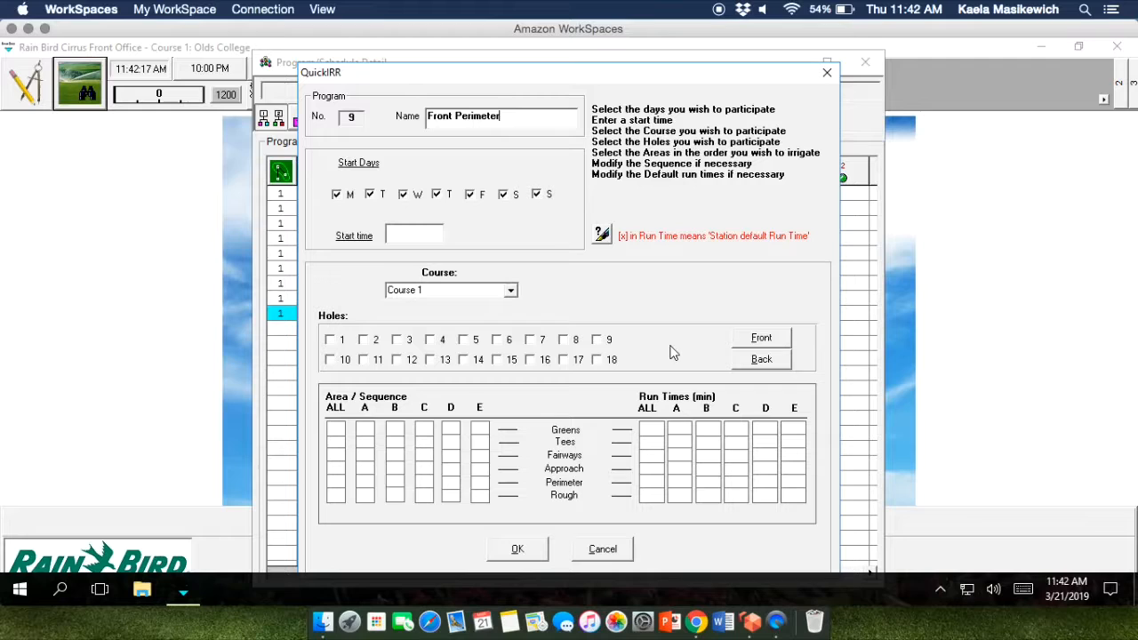
{"action": "left_click", "coordinate": [761, 338]}
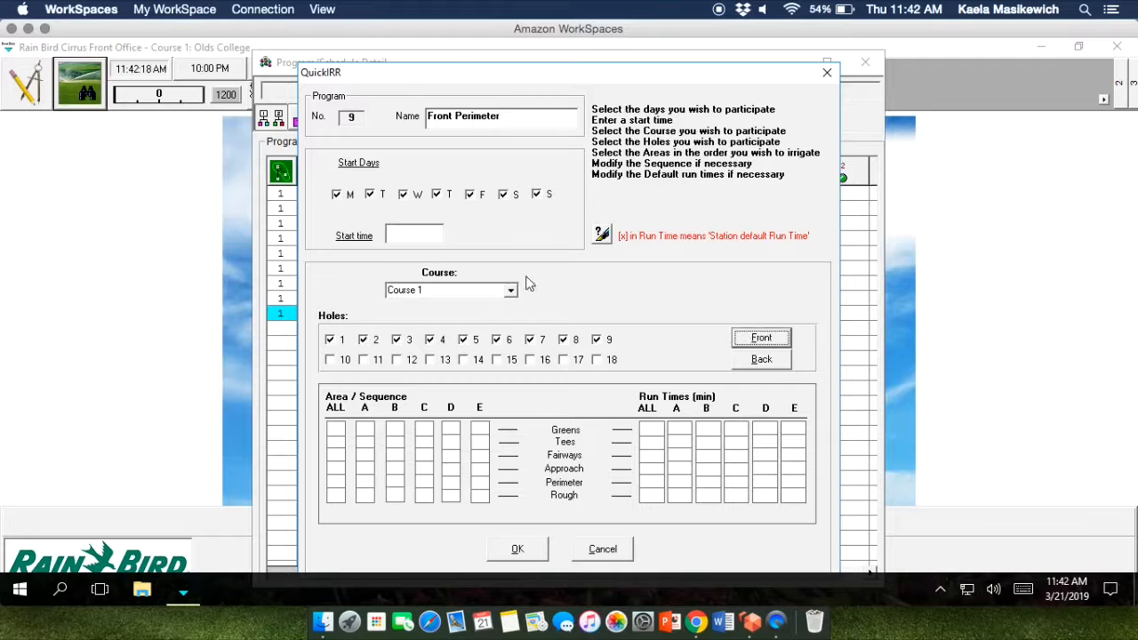
{"action": "left_click", "coordinate": [413, 235]}
{"action": "type", "text": "10:00 PM"}
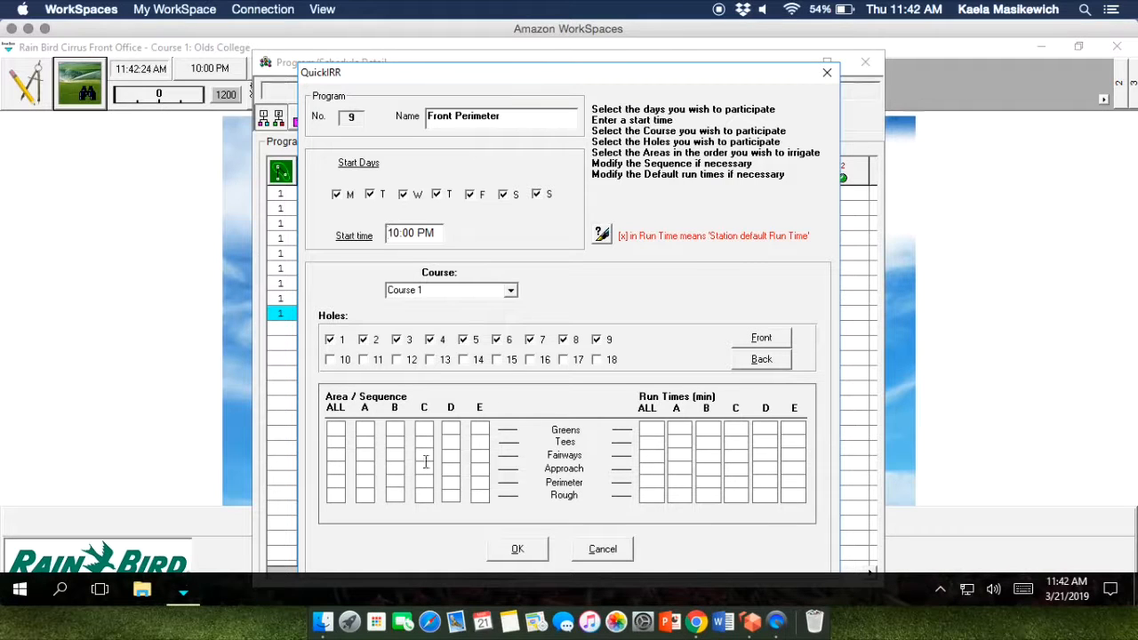
{"action": "left_click", "coordinate": [335, 482]}
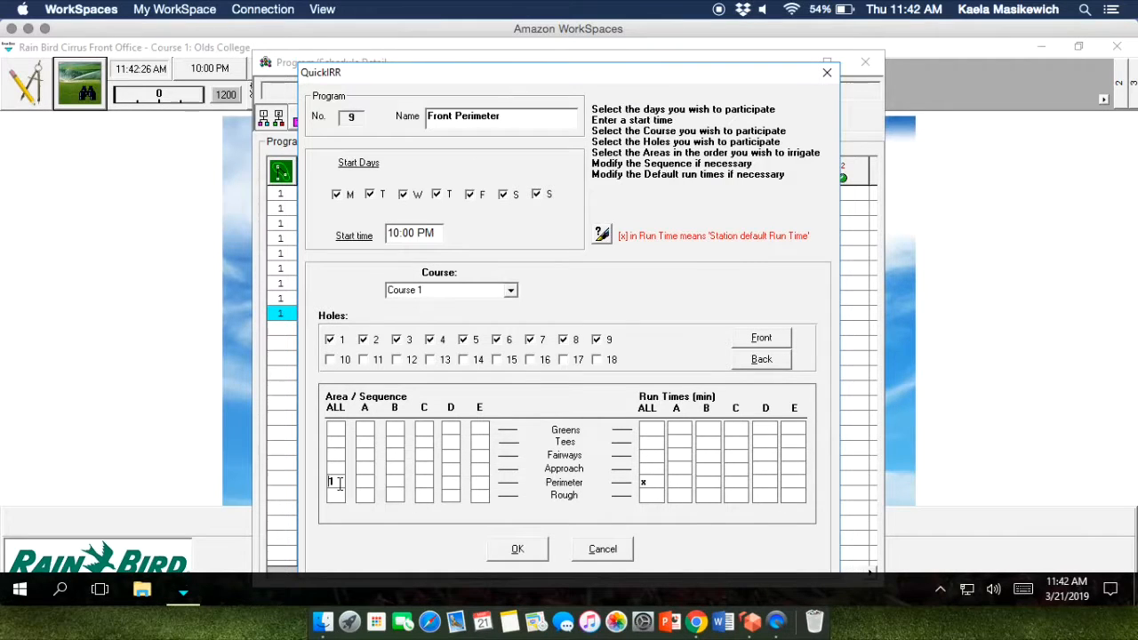
{"action": "left_click", "coordinate": [518, 550]}
Start another QuickIRR program and name it Back Perimeter
{"action": "left_click", "coordinate": [432, 116]}
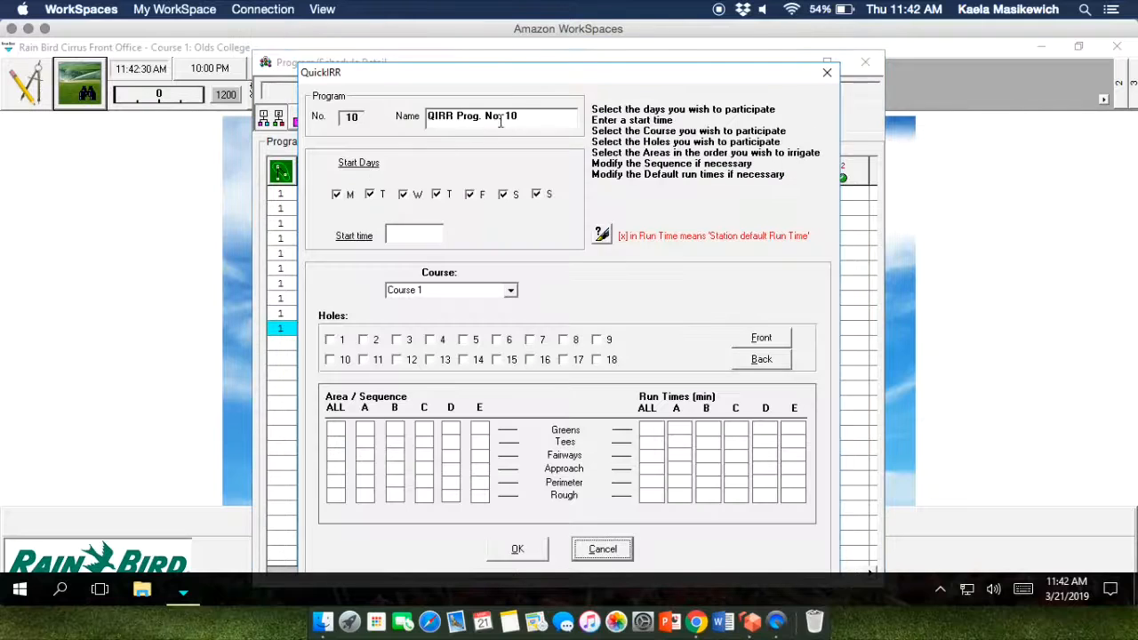
{"action": "left_click_drag", "start_coordinate": [519, 119], "coordinate": [424, 125]}
{"action": "type", "text": "B"}
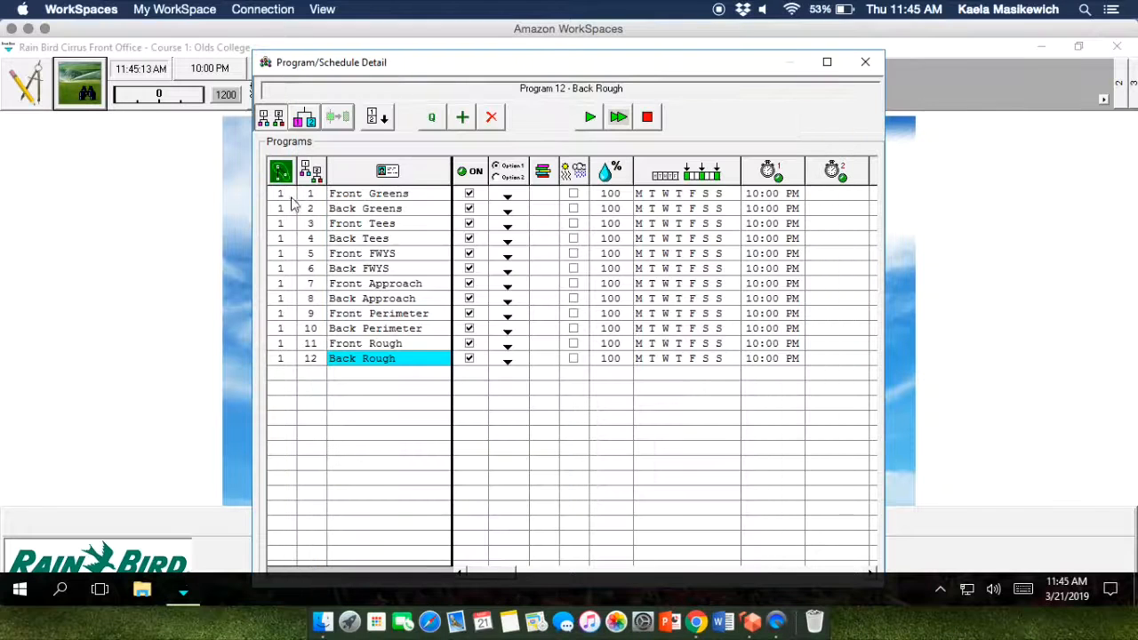
Change the start days of the Front Greens and Back Greens programs from week days to 1 skip day
{"action": "left_click", "coordinate": [698, 198]}
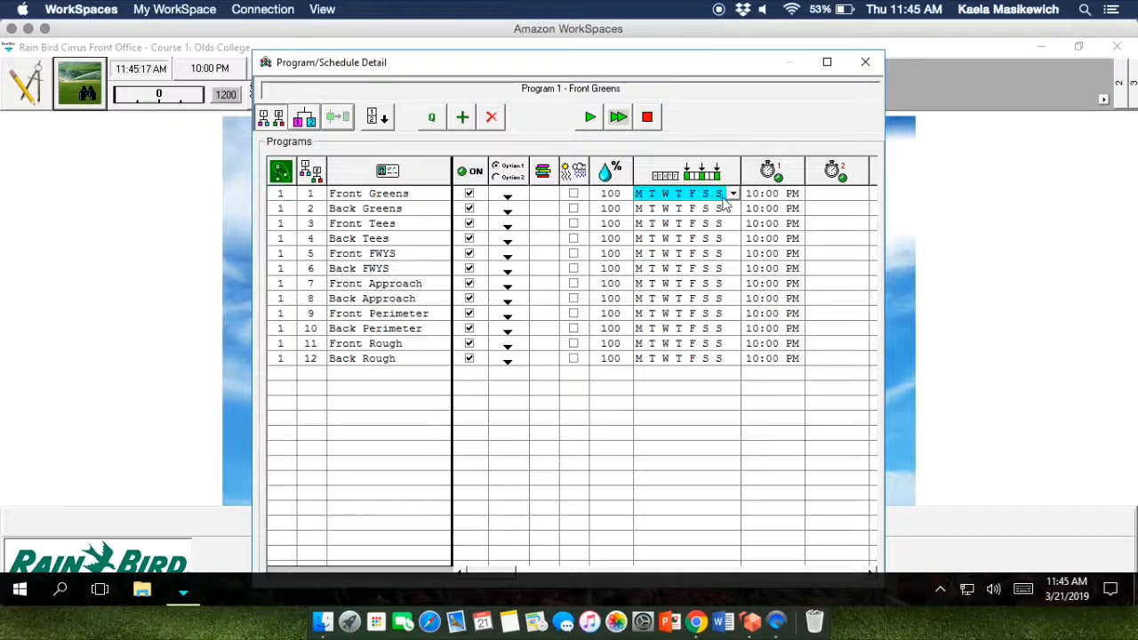
{"action": "left_click", "coordinate": [732, 194]}
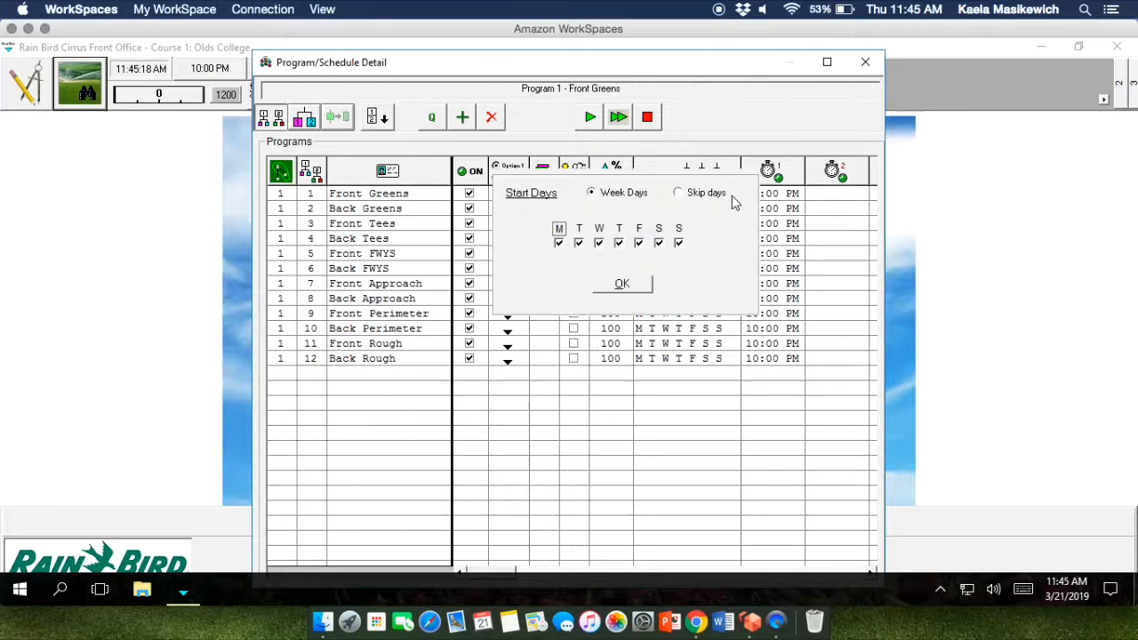
{"action": "left_click", "coordinate": [678, 194]}
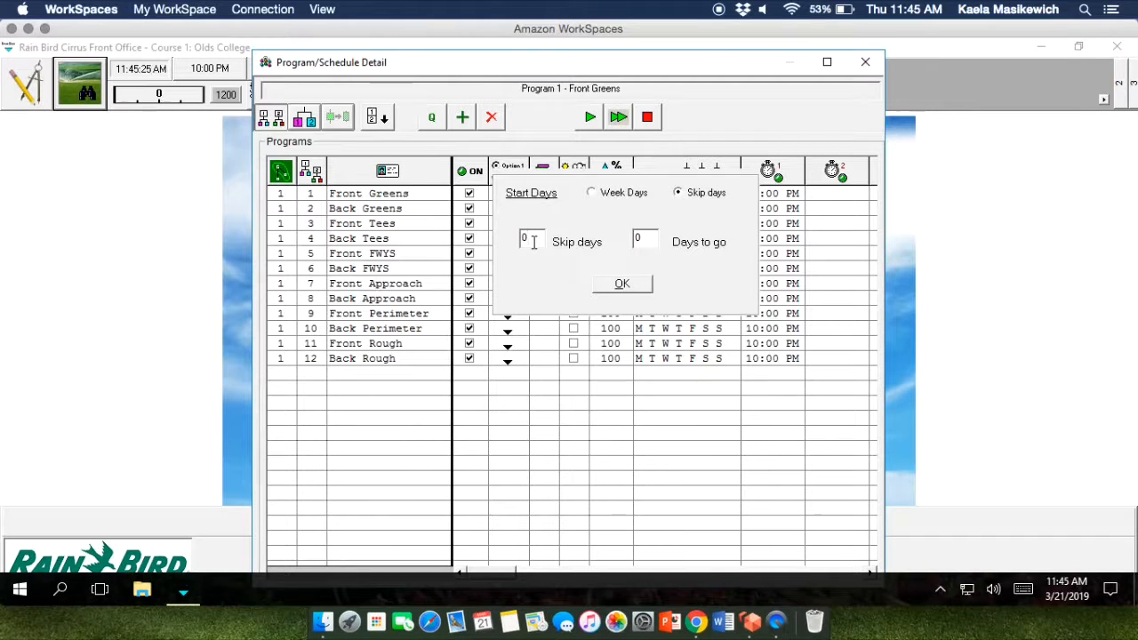
{"action": "left_click", "coordinate": [622, 285]}
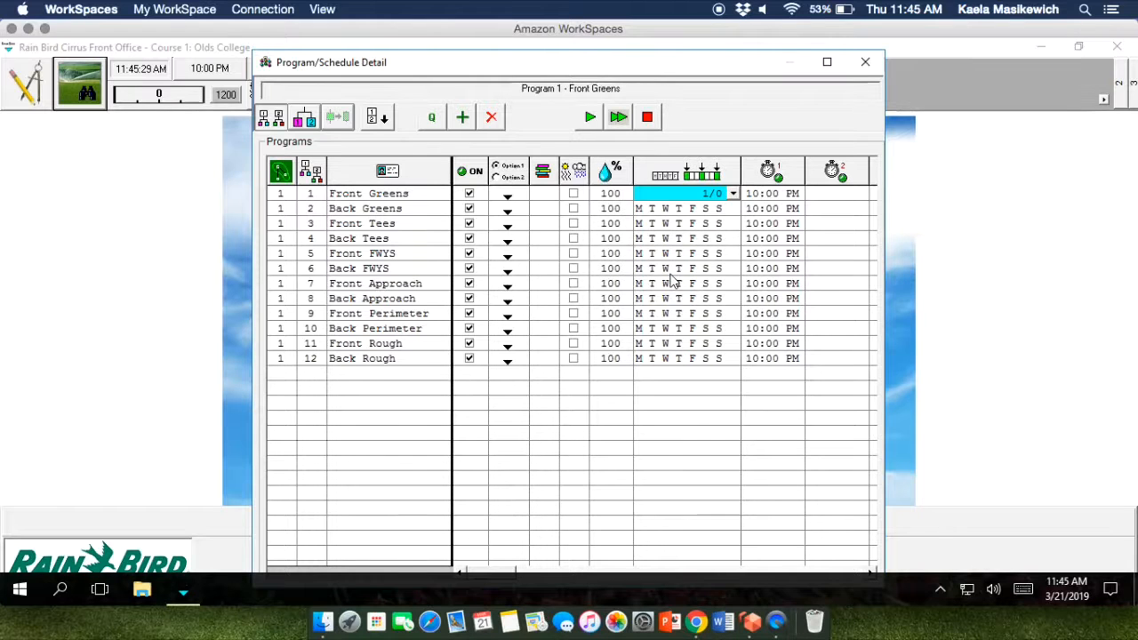
{"action": "left_click", "coordinate": [734, 211]}
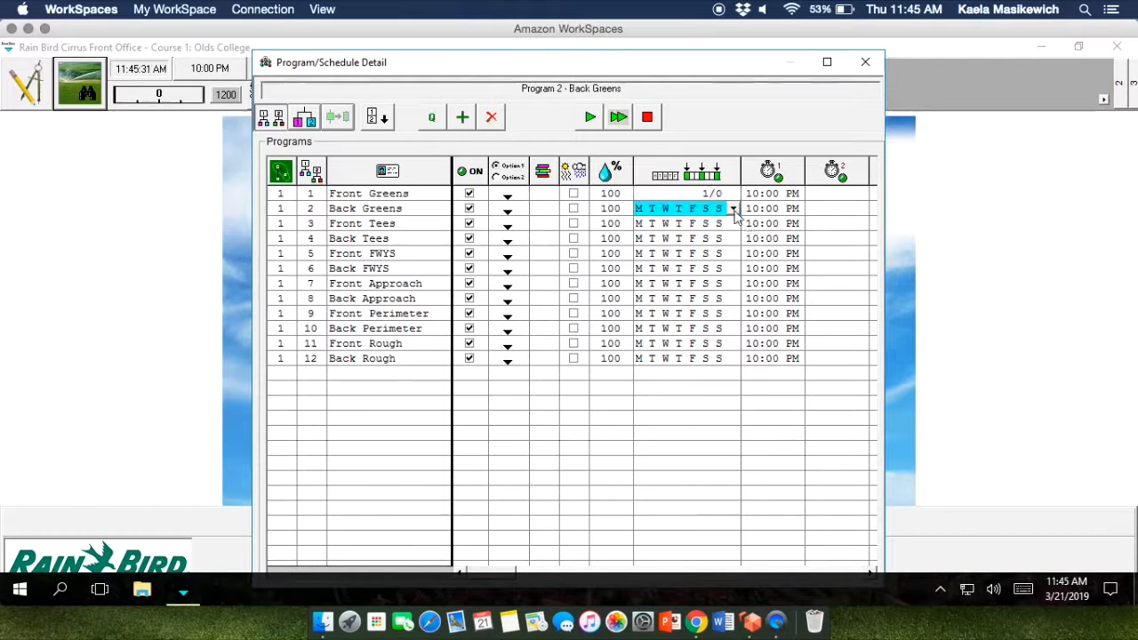
{"action": "left_click", "coordinate": [733, 209]}
{"action": "left_click", "coordinate": [679, 194]}
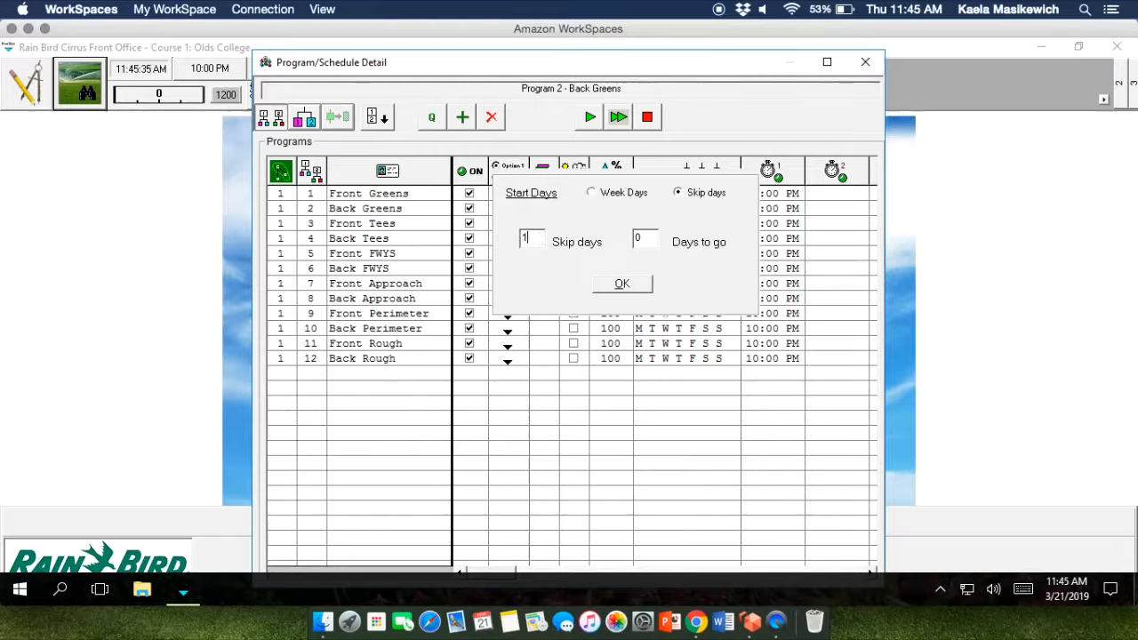
{"action": "left_click", "coordinate": [631, 284]}
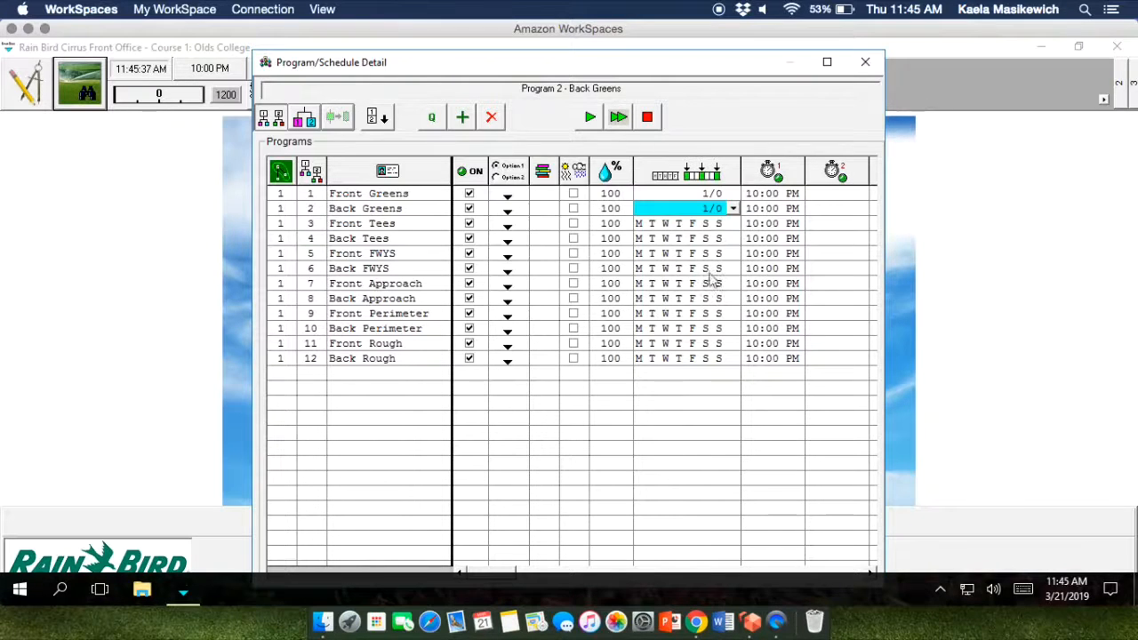
Change the start days of the Front Tees and Back Tees programs to 1 skip day
{"action": "left_click", "coordinate": [733, 224]}
{"action": "left_click", "coordinate": [678, 193]}
{"action": "left_click", "coordinate": [541, 230]}
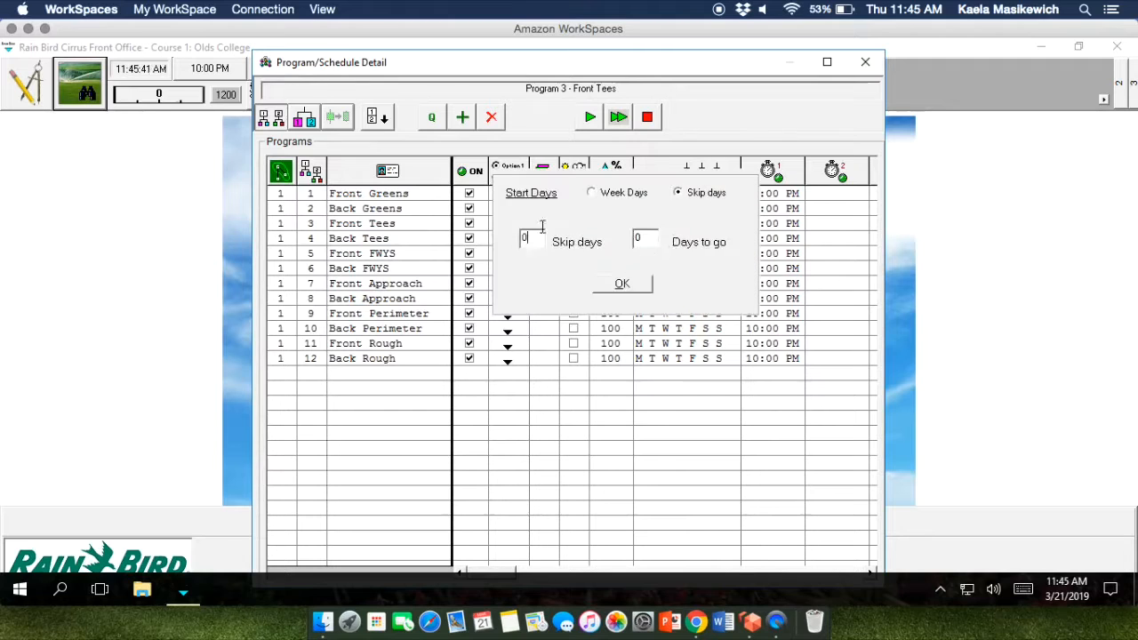
{"action": "type", "text": "1"}
{"action": "left_click", "coordinate": [612, 283]}
{"action": "left_click", "coordinate": [733, 240]}
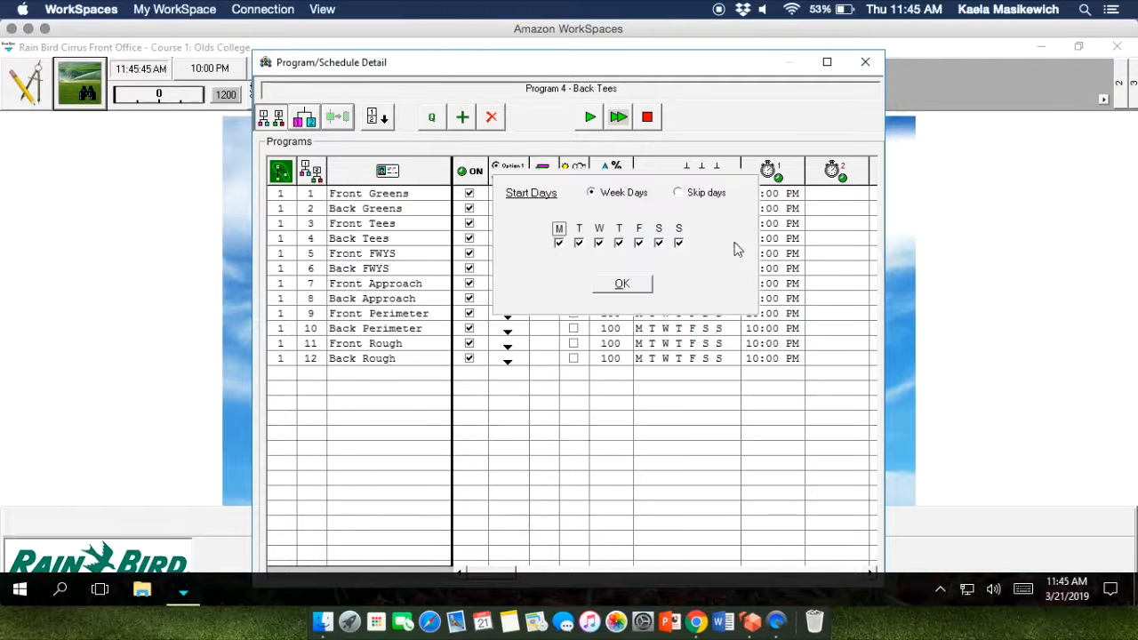
{"action": "left_click", "coordinate": [678, 193]}
{"action": "left_click", "coordinate": [533, 238]}
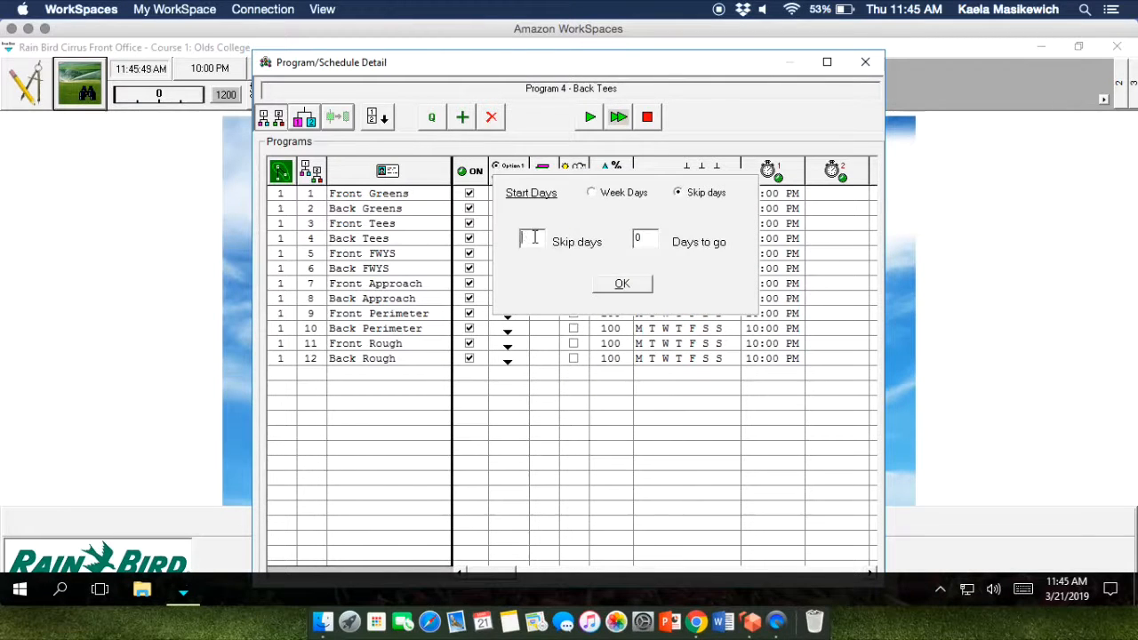
{"action": "left_click", "coordinate": [622, 284]}
Change the start days of the Front FWYS and Back FWYS programs to 1 skip day
{"action": "left_click", "coordinate": [733, 255]}
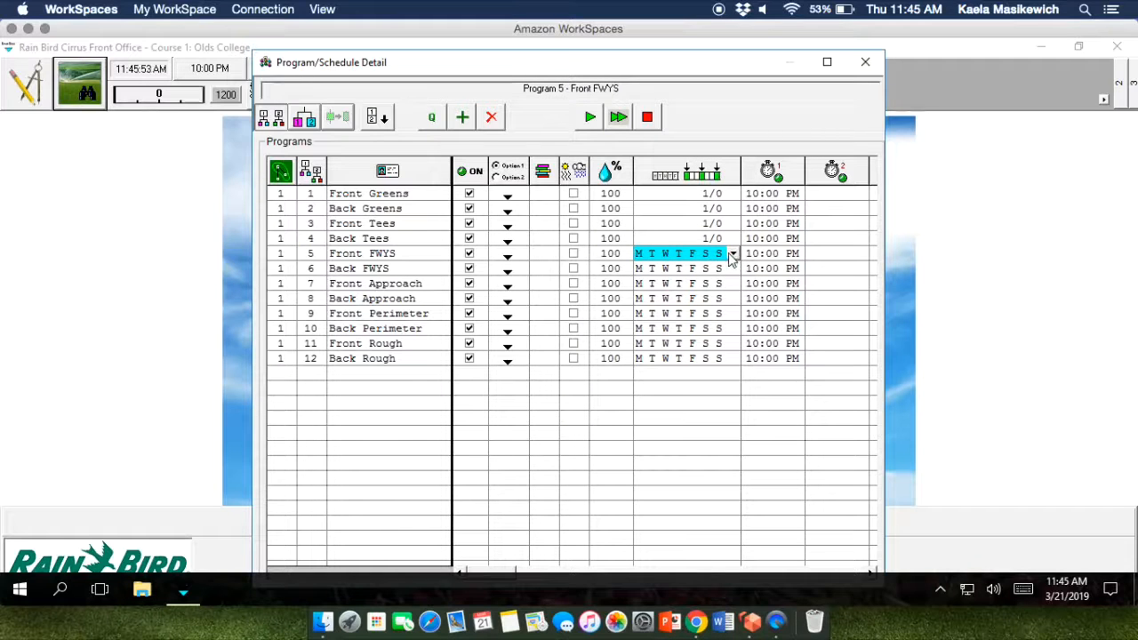
{"action": "left_click", "coordinate": [726, 255]}
{"action": "left_click", "coordinate": [678, 192]}
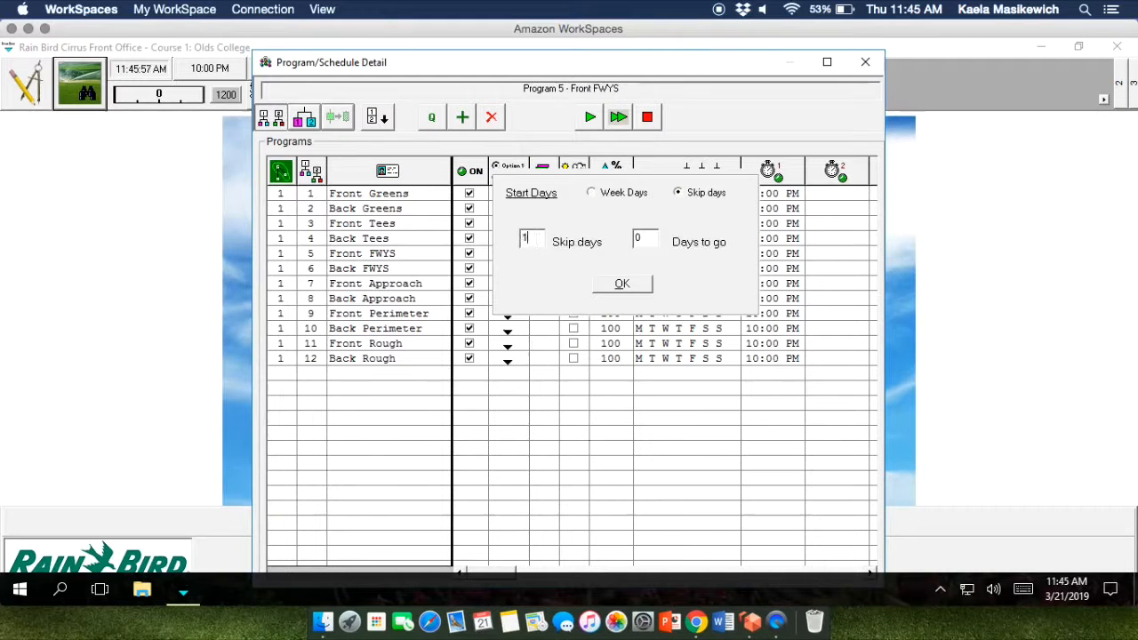
{"action": "left_click", "coordinate": [622, 283]}
{"action": "left_click", "coordinate": [727, 269]}
{"action": "left_click", "coordinate": [727, 268]}
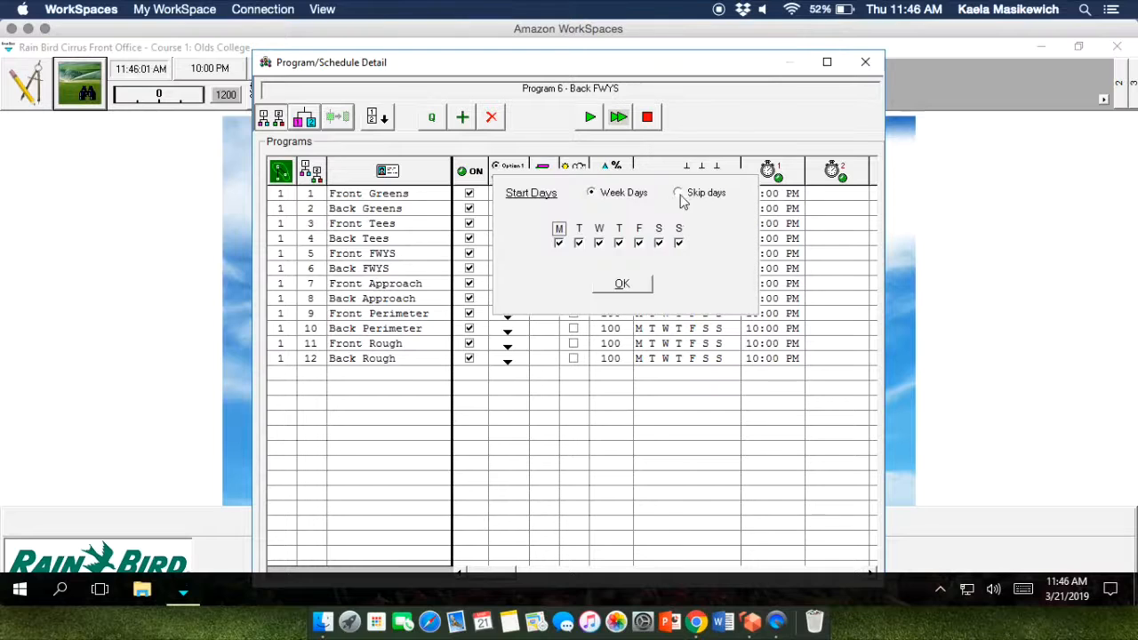
{"action": "left_click", "coordinate": [678, 193]}
{"action": "left_click", "coordinate": [622, 283]}
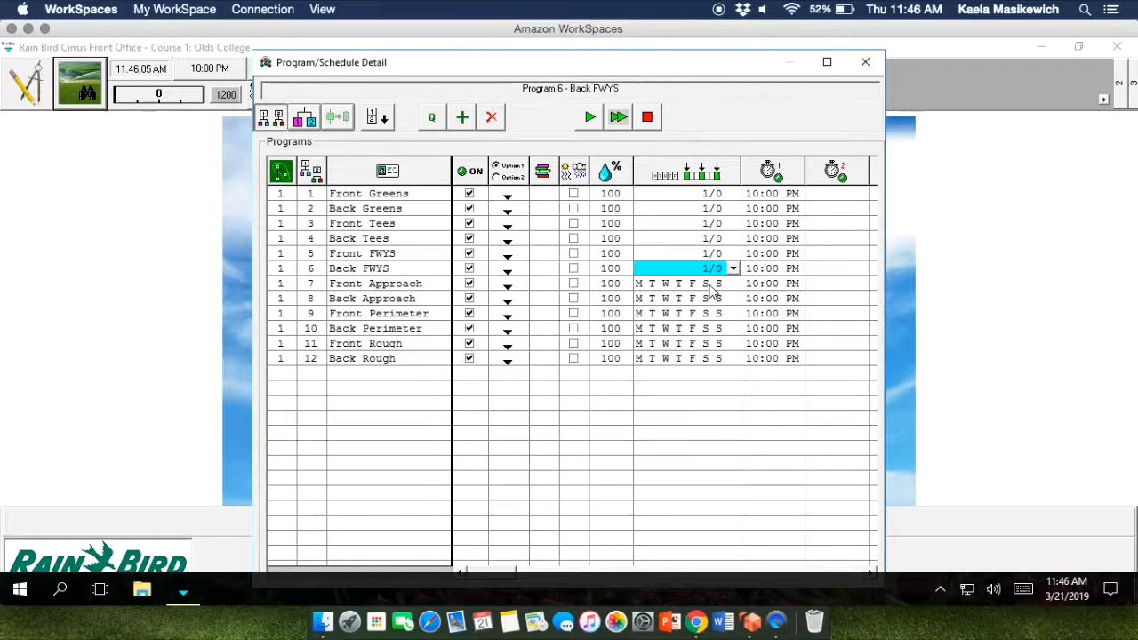
Change the start days of the Front Approach and Back Approach programs to 1 skip day
{"action": "left_click", "coordinate": [643, 283]}
{"action": "left_click", "coordinate": [642, 284]}
{"action": "left_click", "coordinate": [678, 193]}
{"action": "left_click", "coordinate": [540, 233]}
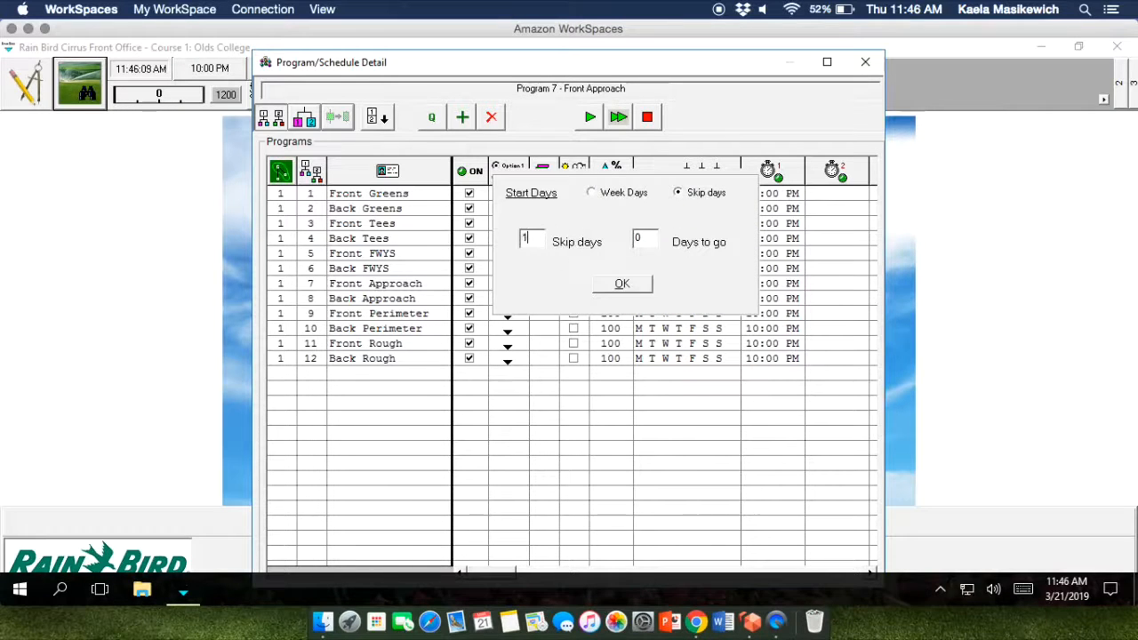
{"action": "type", "text": "1"}
{"action": "left_click", "coordinate": [622, 283]}
{"action": "double_click", "coordinate": [727, 301]}
{"action": "left_click", "coordinate": [680, 193]}
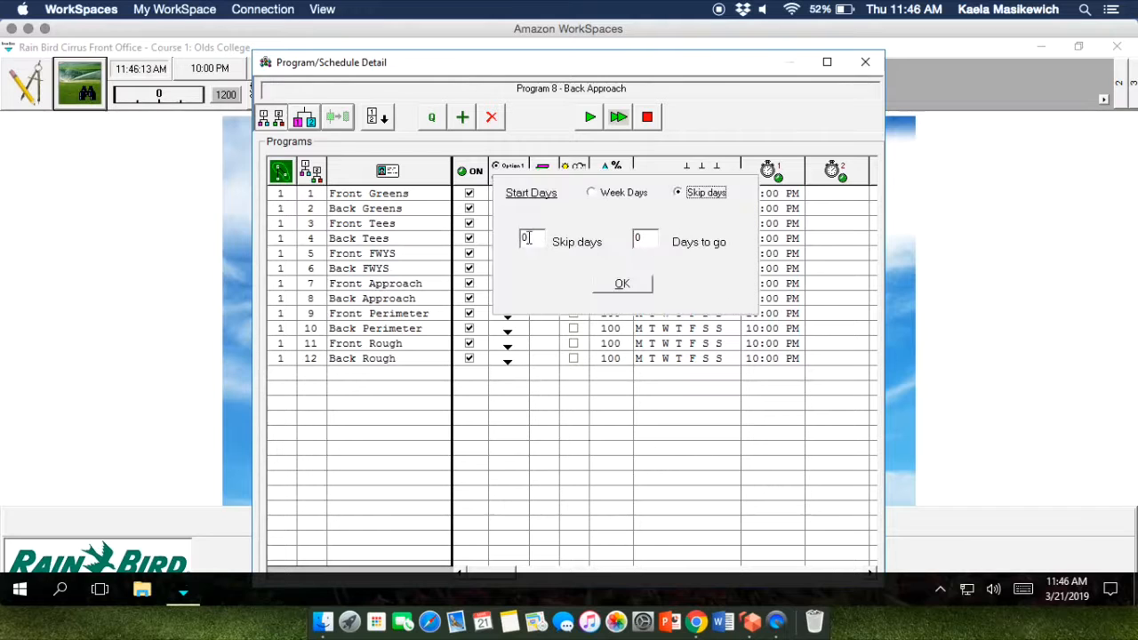
{"action": "left_click", "coordinate": [526, 238]}
{"action": "type", "text": "1"}
{"action": "left_click", "coordinate": [622, 283]}
Change the start days of the Front Perimeter and Back Perimeter programs to 1 skip day
{"action": "double_click", "coordinate": [729, 313]}
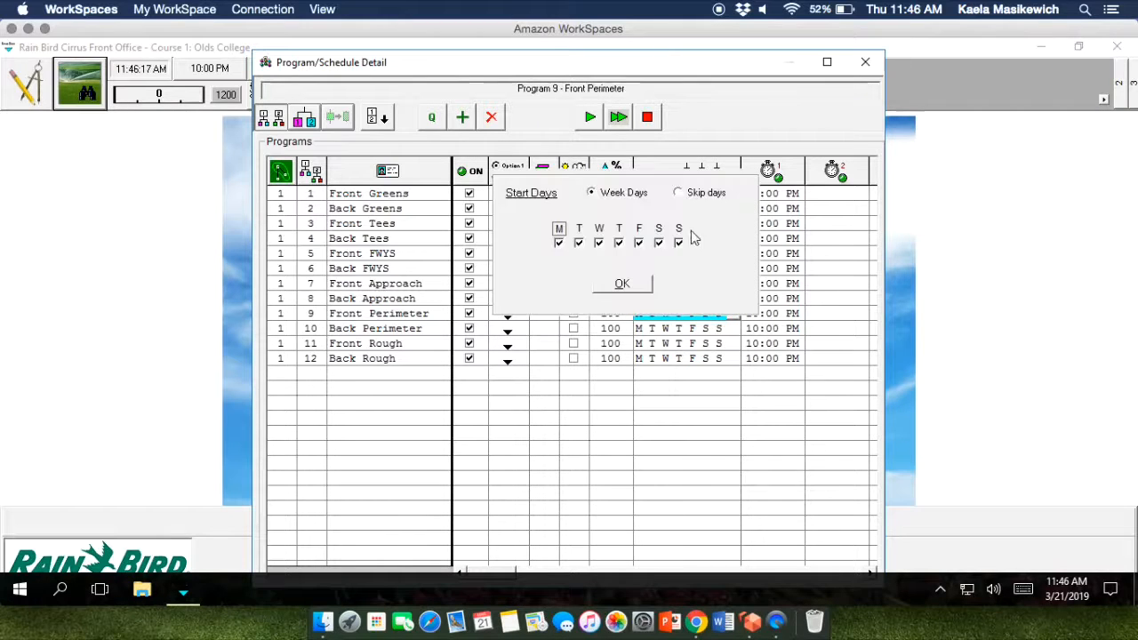
{"action": "left_click", "coordinate": [678, 193]}
{"action": "left_click", "coordinate": [538, 238]}
{"action": "type", "text": "1"}
{"action": "left_click", "coordinate": [622, 284]}
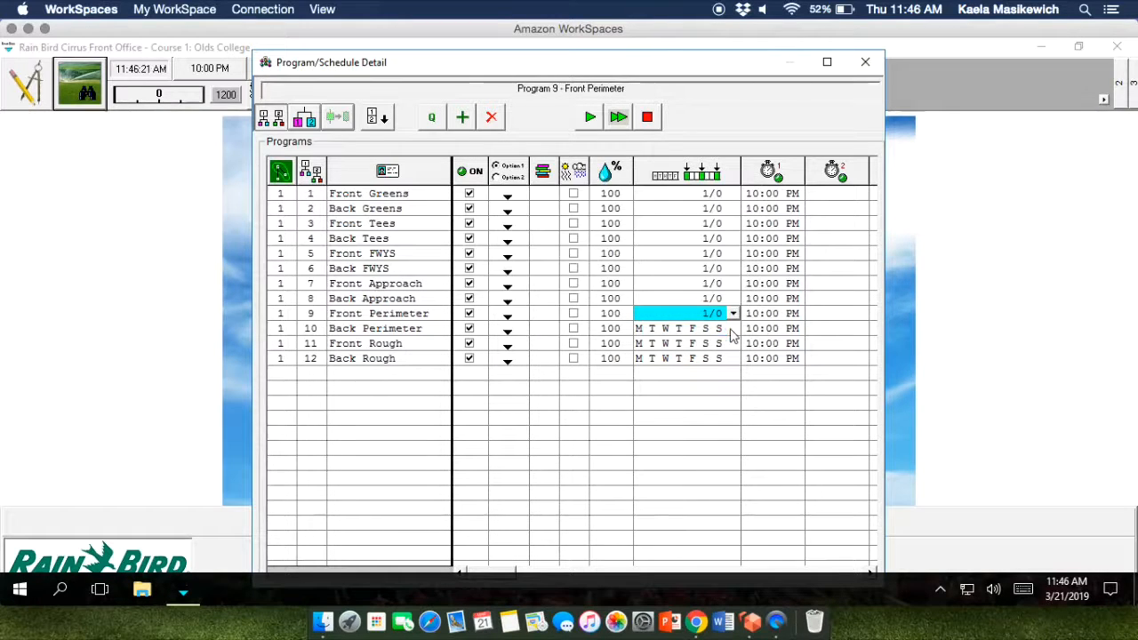
{"action": "double_click", "coordinate": [729, 328]}
{"action": "left_click", "coordinate": [678, 193]}
{"action": "left_click", "coordinate": [531, 242]}
{"action": "type", "text": "1"}
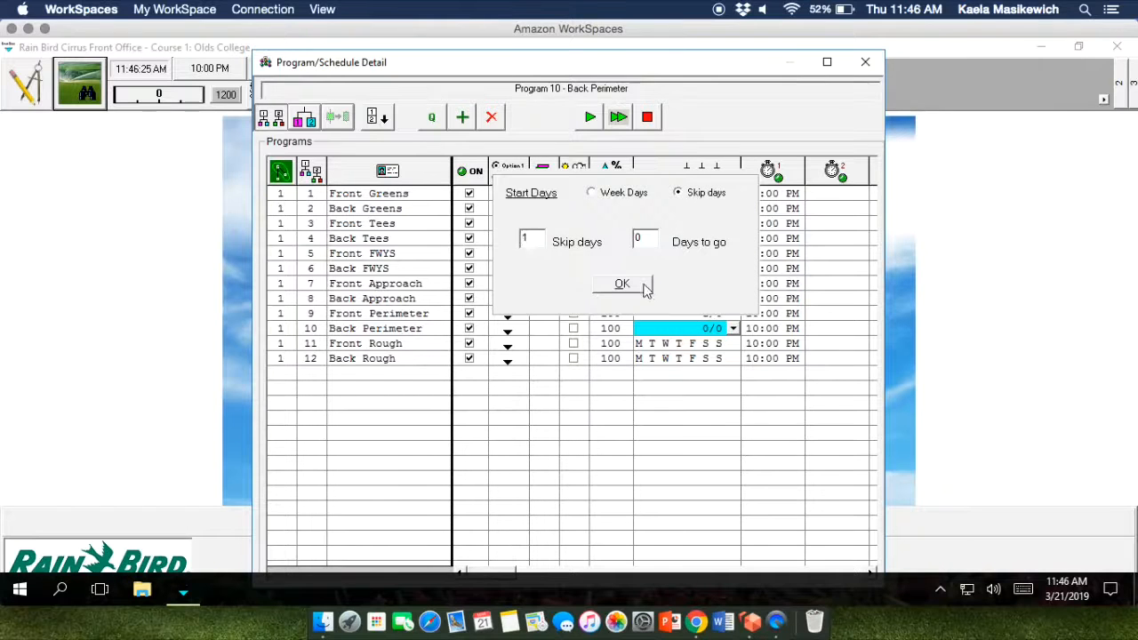
{"action": "left_click", "coordinate": [622, 283]}
Change the start days of the Front Rough and Back Rough programs to 1 skip day
{"action": "double_click", "coordinate": [729, 343]}
{"action": "left_click", "coordinate": [678, 193]}
{"action": "left_click", "coordinate": [538, 240]}
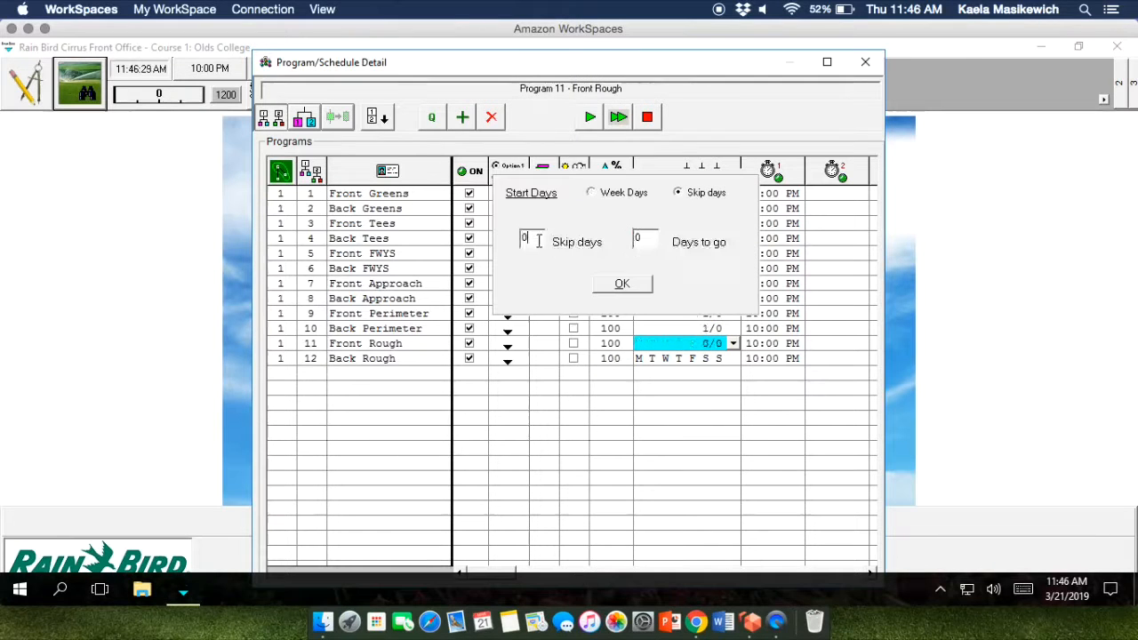
{"action": "type", "text": "1"}
{"action": "left_click", "coordinate": [622, 284]}
{"action": "double_click", "coordinate": [724, 358]}
{"action": "left_click", "coordinate": [678, 193]}
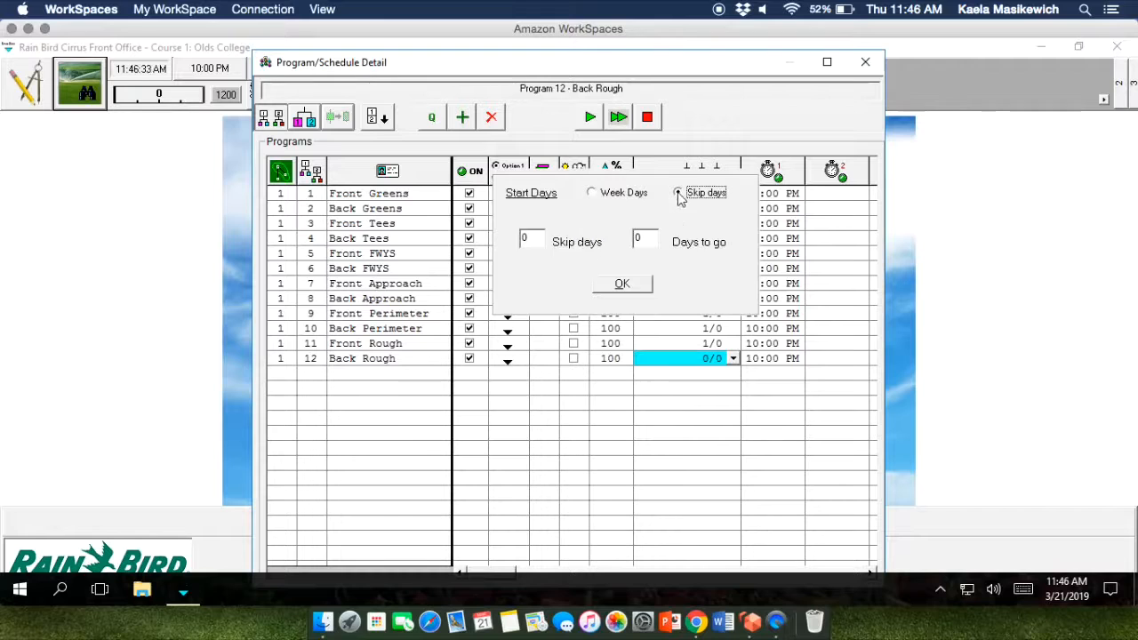
{"action": "left_click", "coordinate": [533, 240]}
{"action": "left_click", "coordinate": [633, 286]}
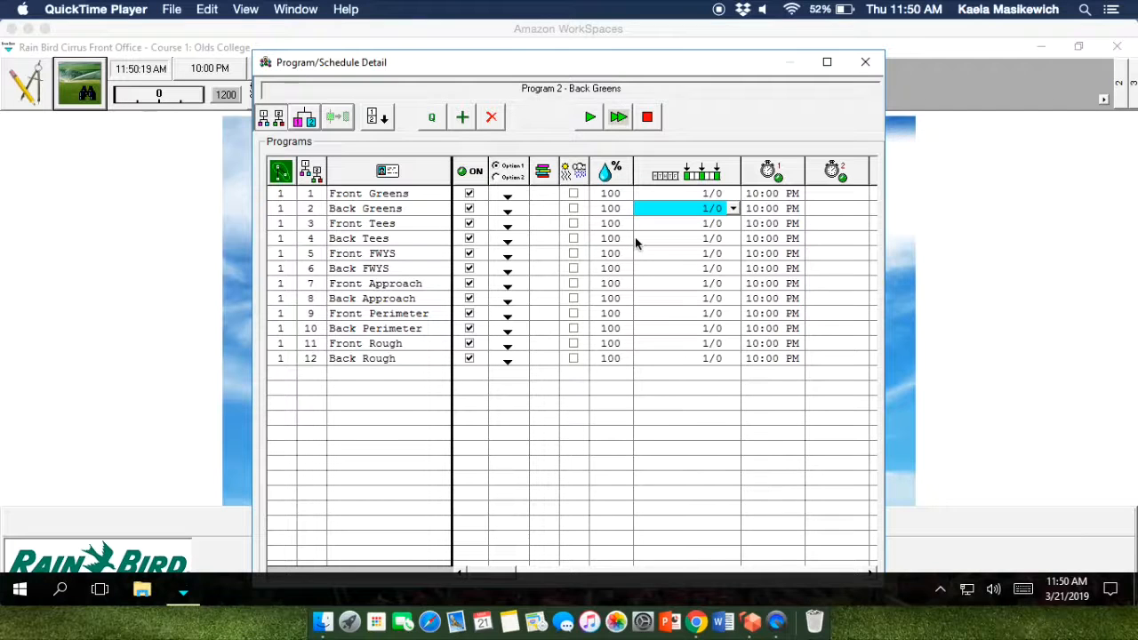
Switch the Front Greens program's start days to week days, running Monday, Wednesday and Friday
{"action": "left_click", "coordinate": [728, 197]}
{"action": "left_click", "coordinate": [732, 195]}
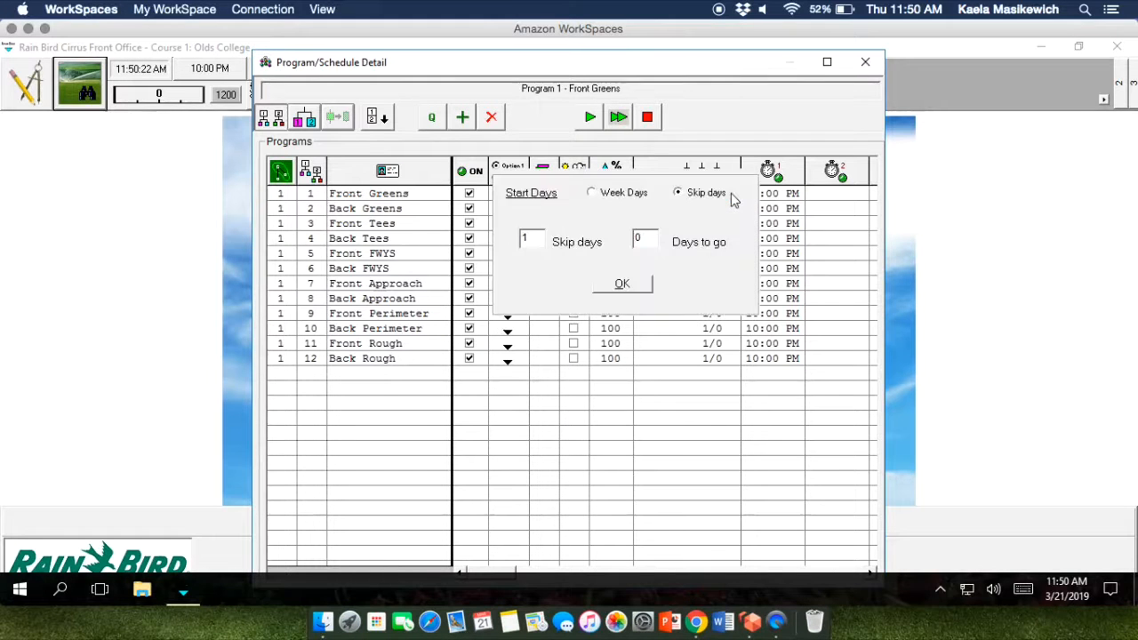
{"action": "left_click", "coordinate": [680, 195]}
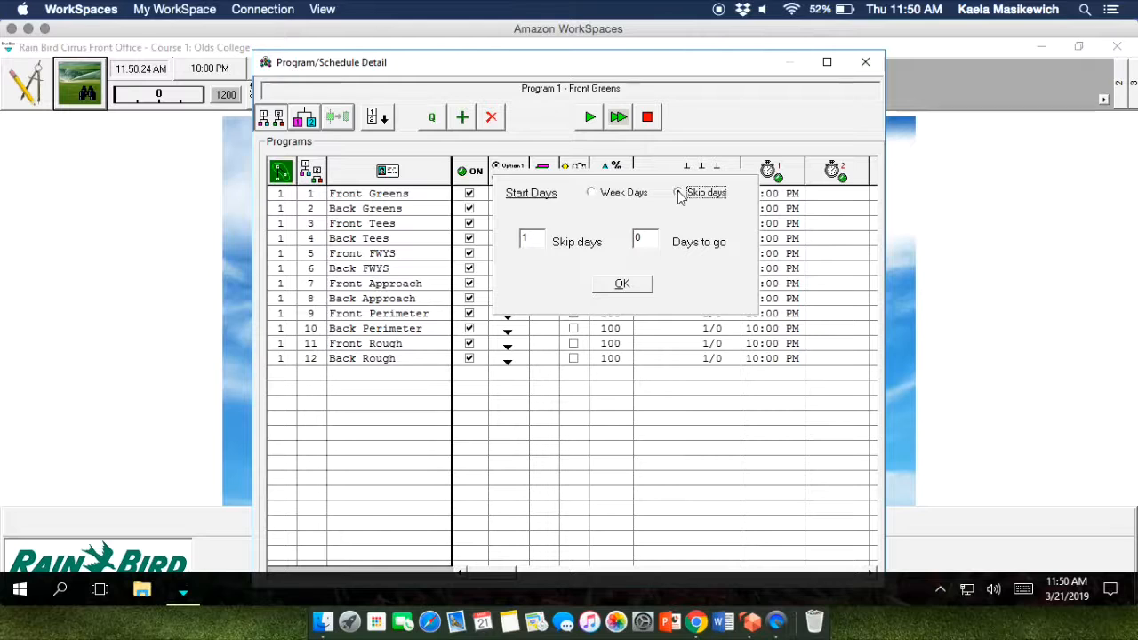
{"action": "left_click", "coordinate": [595, 194]}
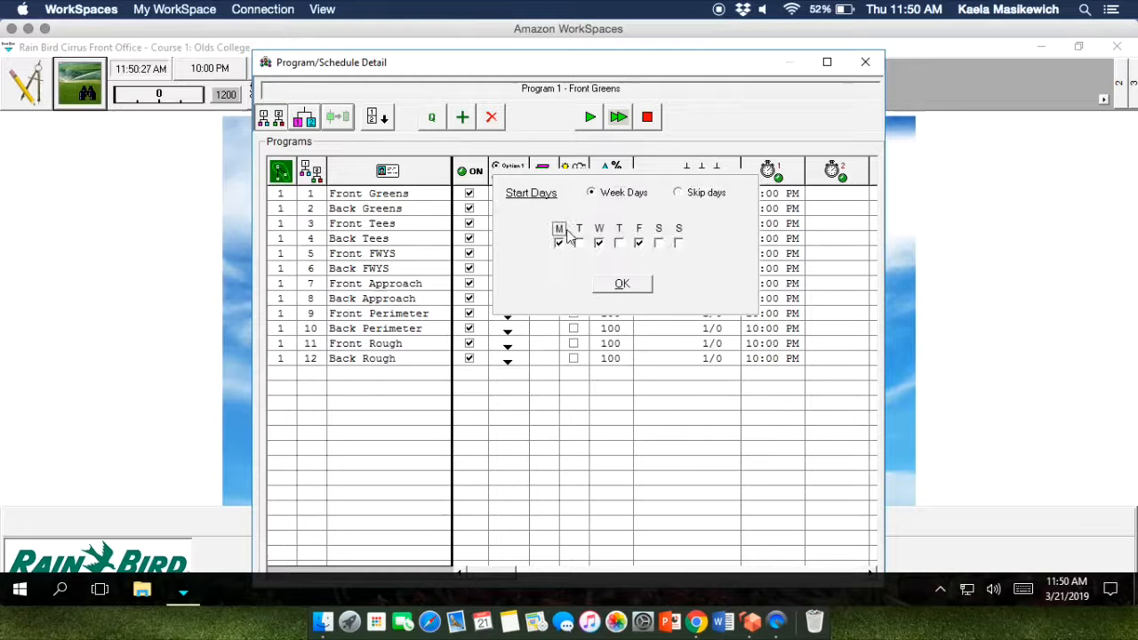
{"action": "left_click", "coordinate": [622, 285]}
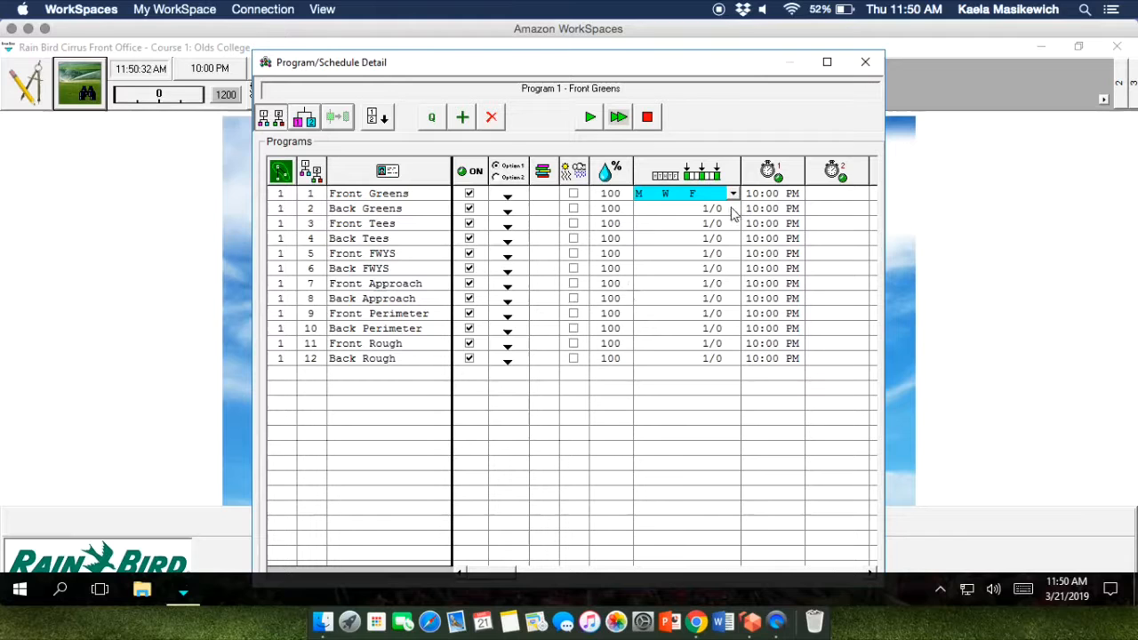
Switch the Back Greens program's start days to week days, running Tuesday, Thursday and Saturday
{"action": "left_click", "coordinate": [732, 210]}
{"action": "left_click", "coordinate": [732, 209]}
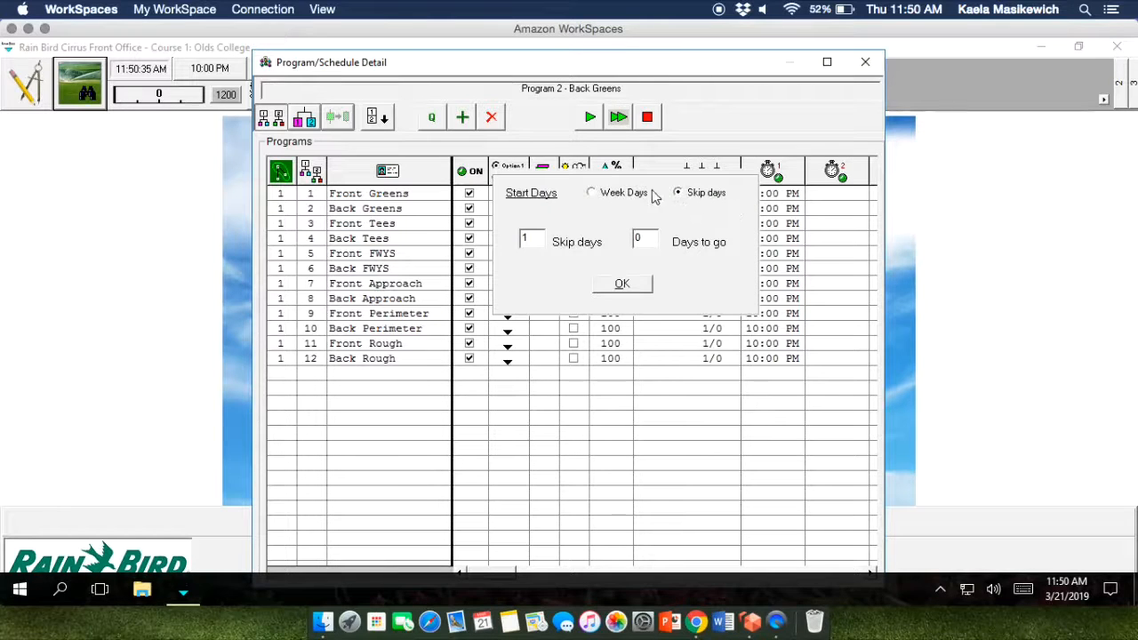
{"action": "left_click", "coordinate": [592, 194]}
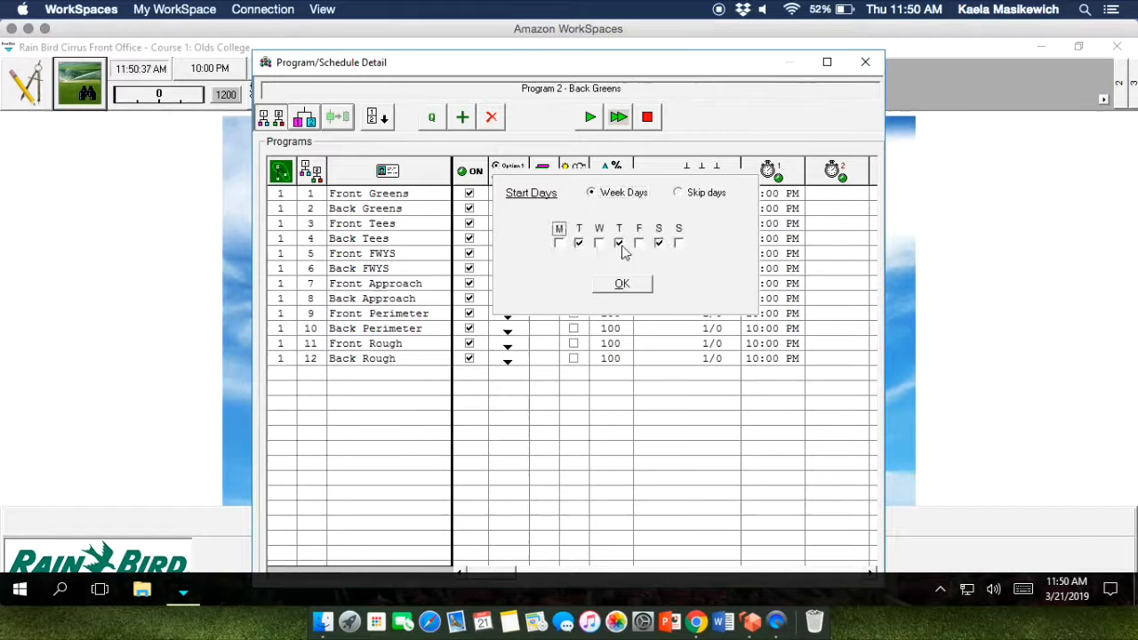
{"action": "left_click", "coordinate": [622, 286]}
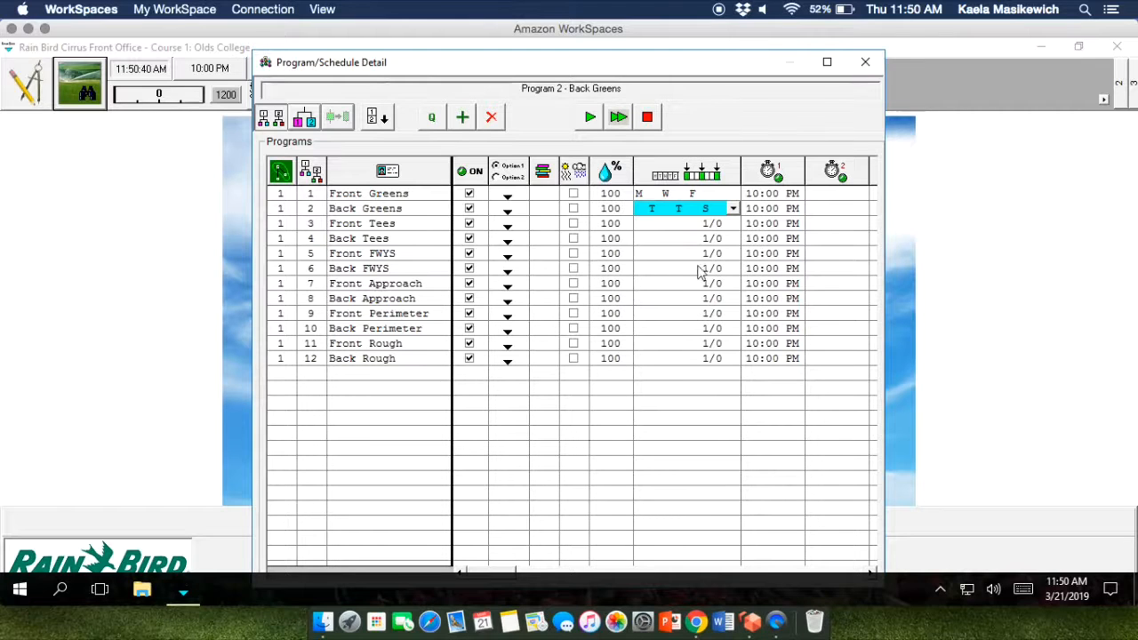
Switch the Front Tees program's start days to week days, running Monday, Wednesday, Friday and Sunday
{"action": "left_click", "coordinate": [734, 224]}
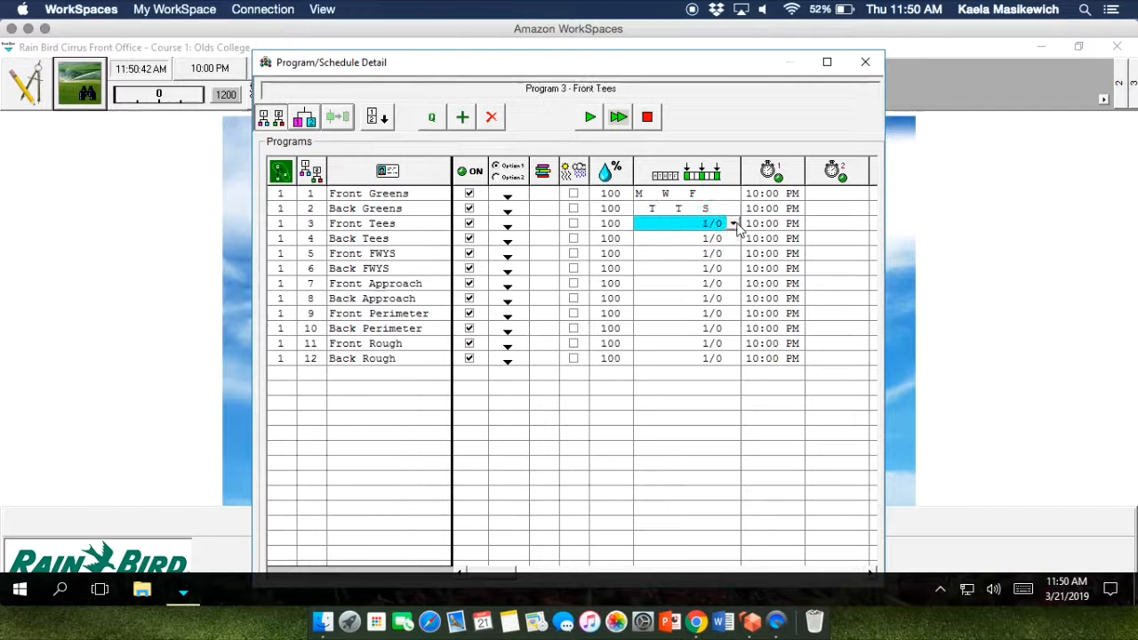
{"action": "left_click", "coordinate": [734, 224]}
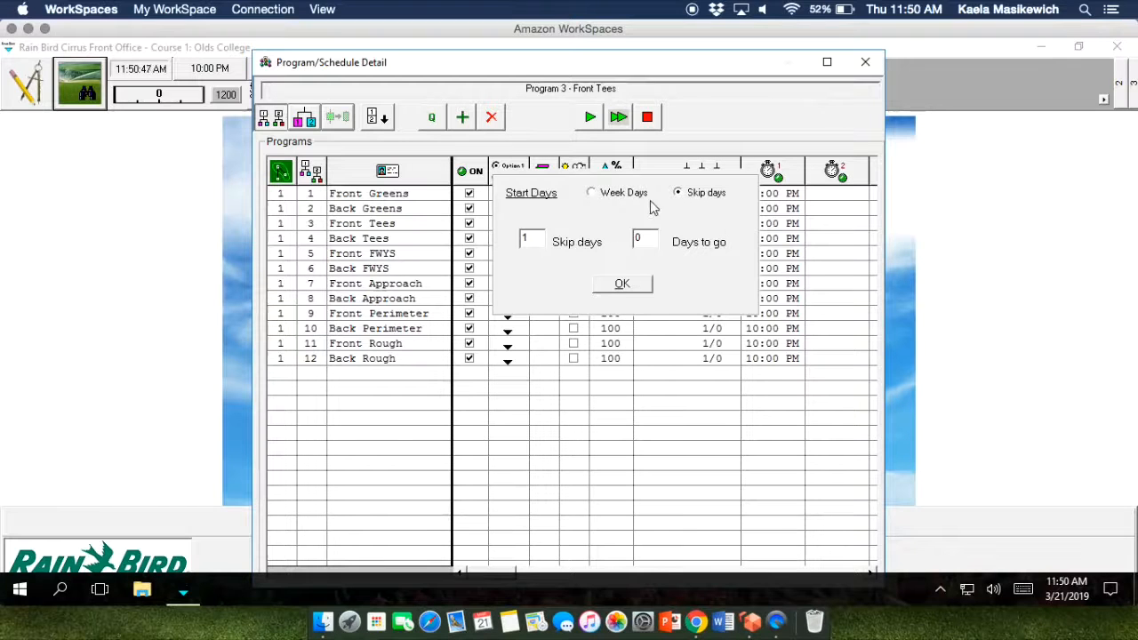
{"action": "left_click", "coordinate": [592, 193]}
{"action": "left_click", "coordinate": [578, 242]}
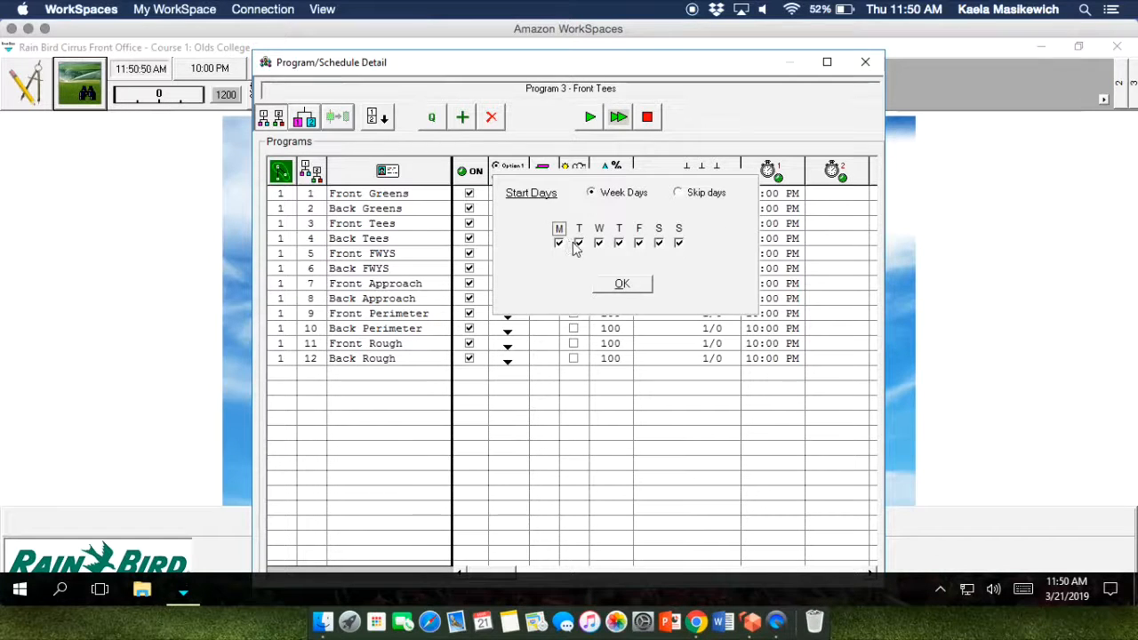
{"action": "left_click", "coordinate": [622, 245]}
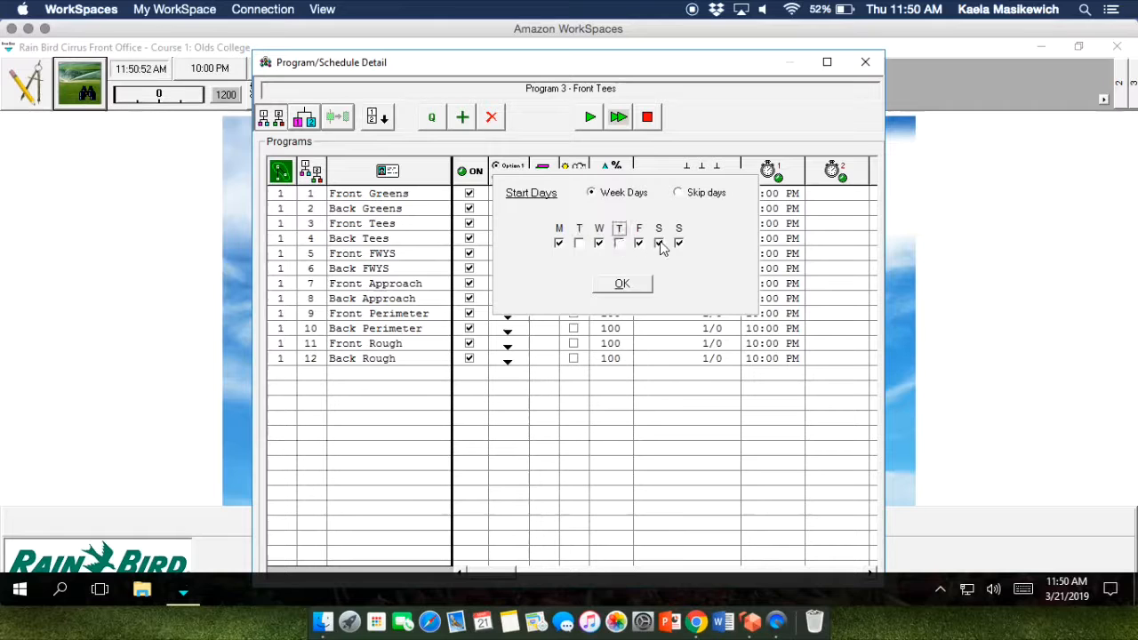
{"action": "left_click", "coordinate": [659, 244]}
{"action": "left_click", "coordinate": [622, 284]}
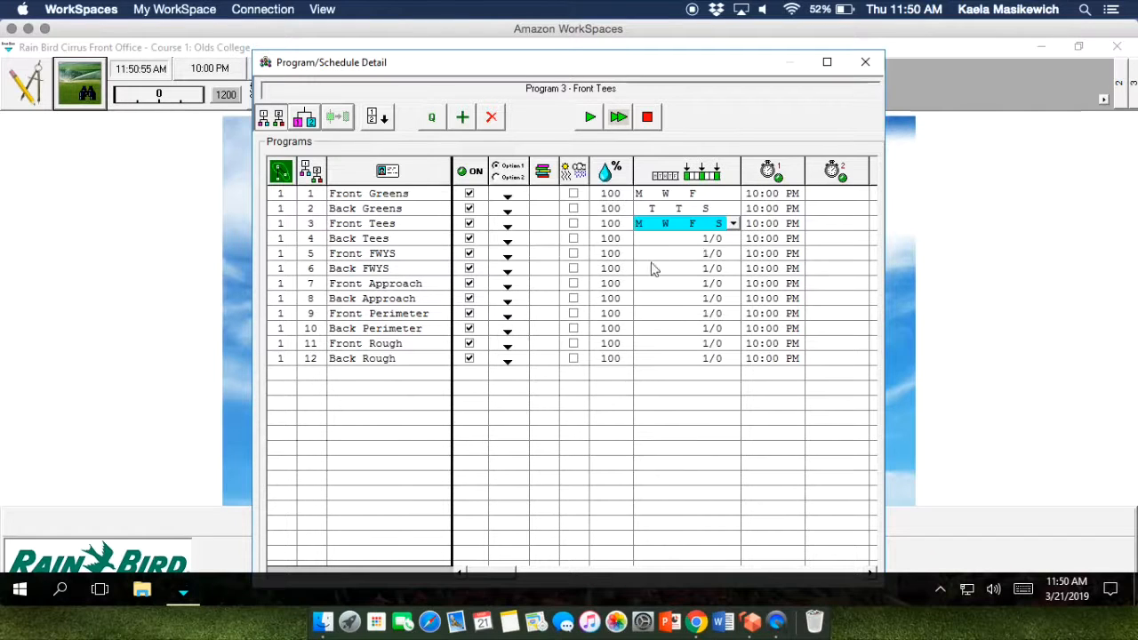
Switch the Back Tees program's start days to week days, running Tuesday, Thursday and Saturday
{"action": "left_click", "coordinate": [733, 240]}
{"action": "left_click", "coordinate": [734, 239]}
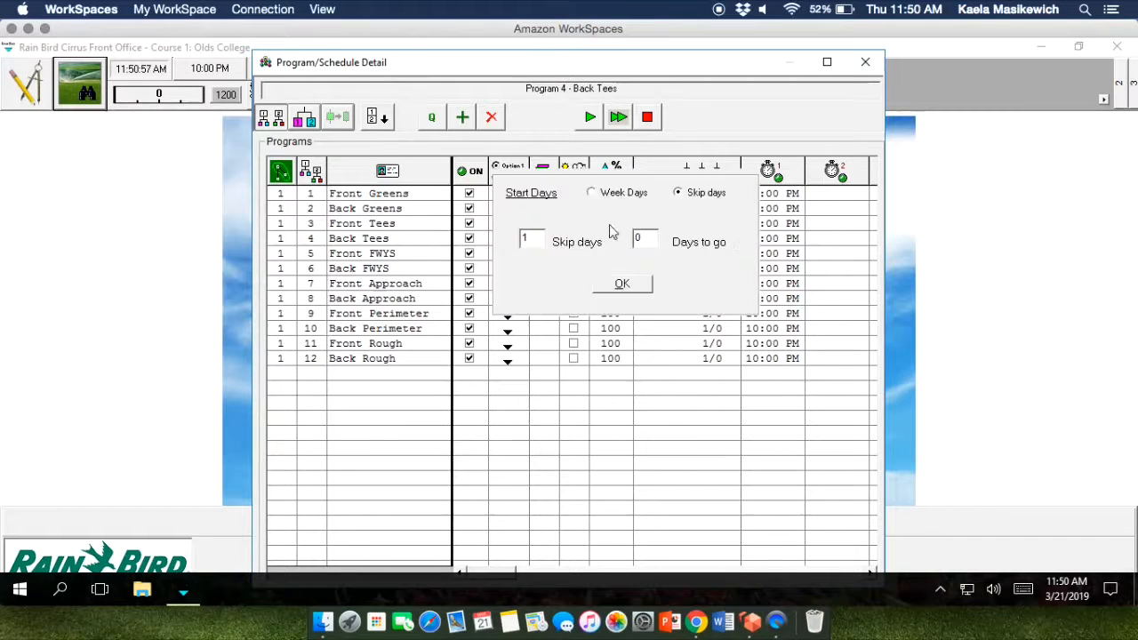
{"action": "left_click", "coordinate": [592, 193]}
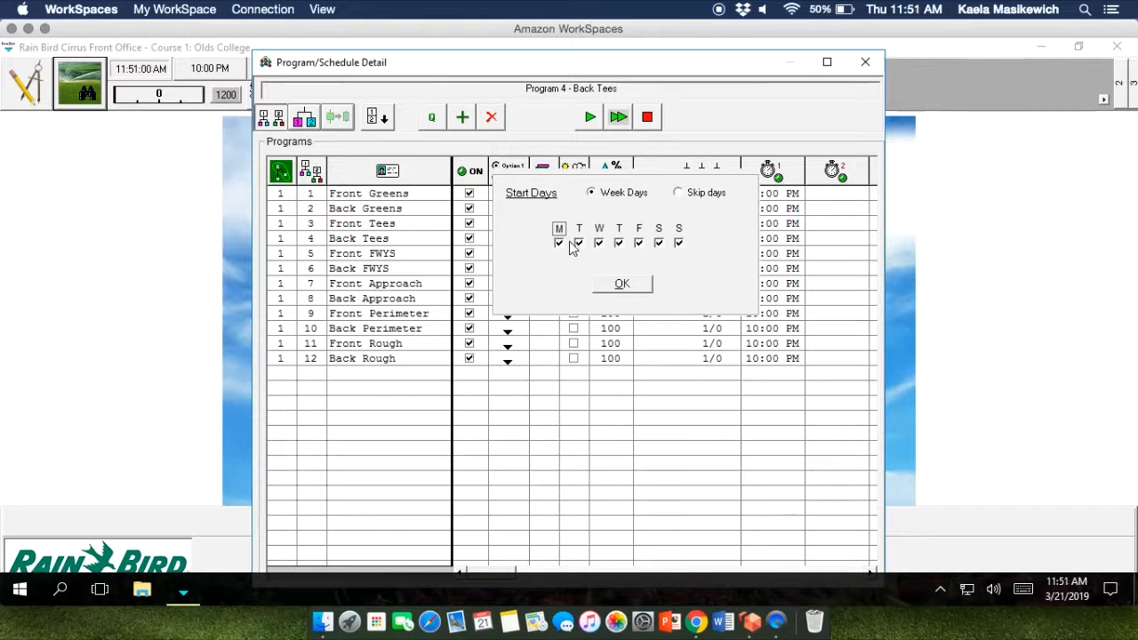
{"action": "left_click", "coordinate": [559, 243]}
{"action": "left_click", "coordinate": [599, 243]}
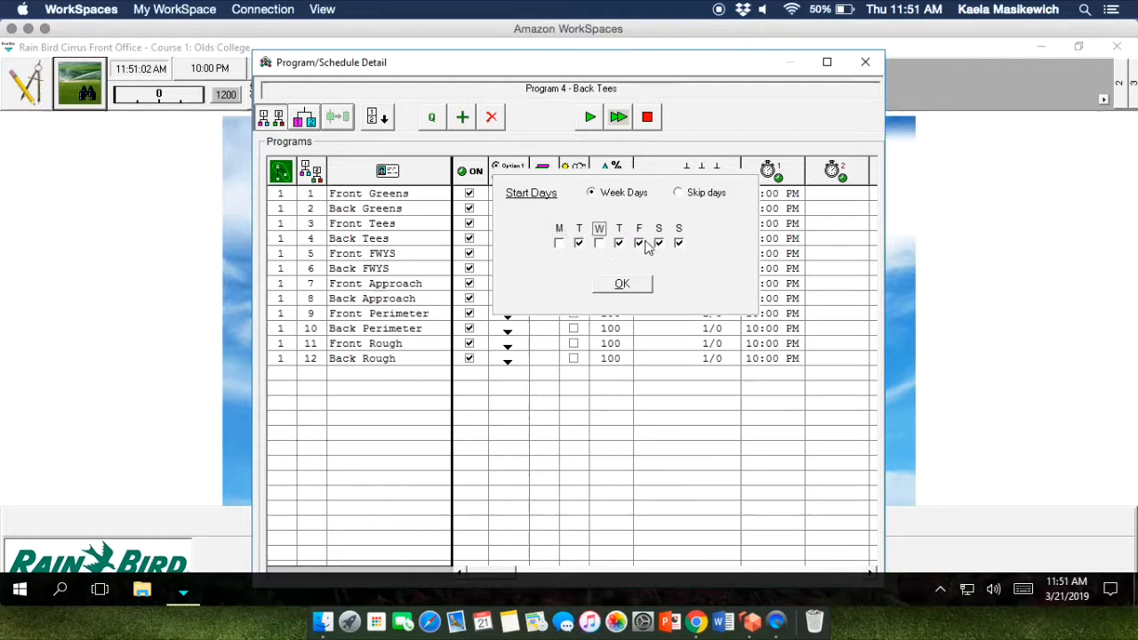
{"action": "left_click", "coordinate": [639, 244]}
{"action": "left_click", "coordinate": [679, 243]}
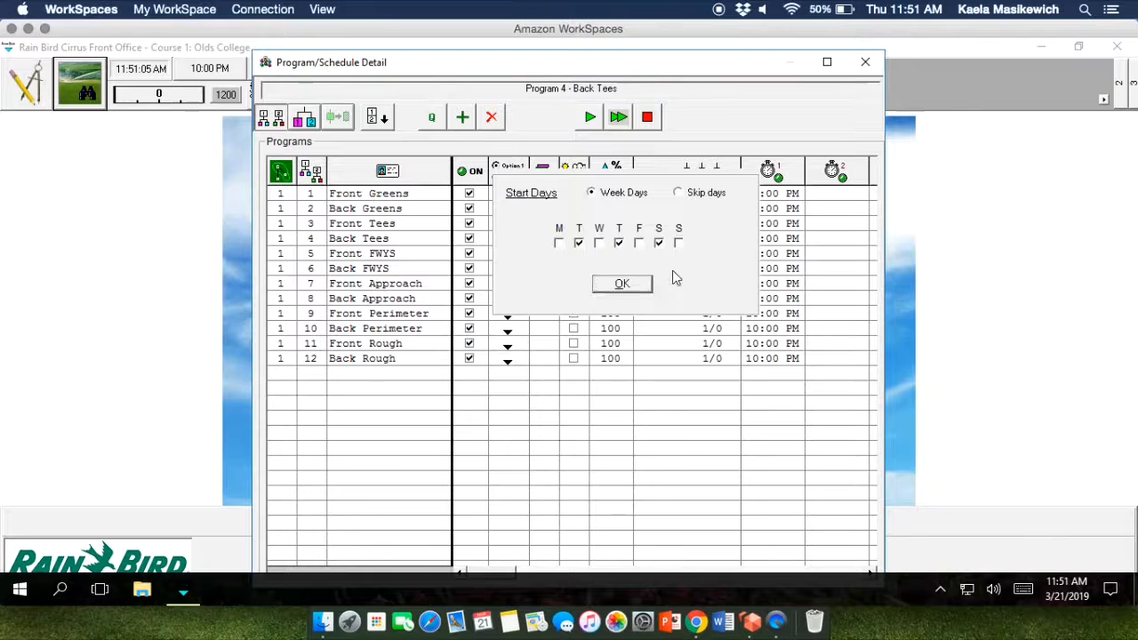
{"action": "left_click", "coordinate": [633, 284]}
Switch the Front FWYS program's start days to week days, running Monday, Wednesday and Friday
{"action": "left_click", "coordinate": [734, 255]}
{"action": "left_click", "coordinate": [732, 254]}
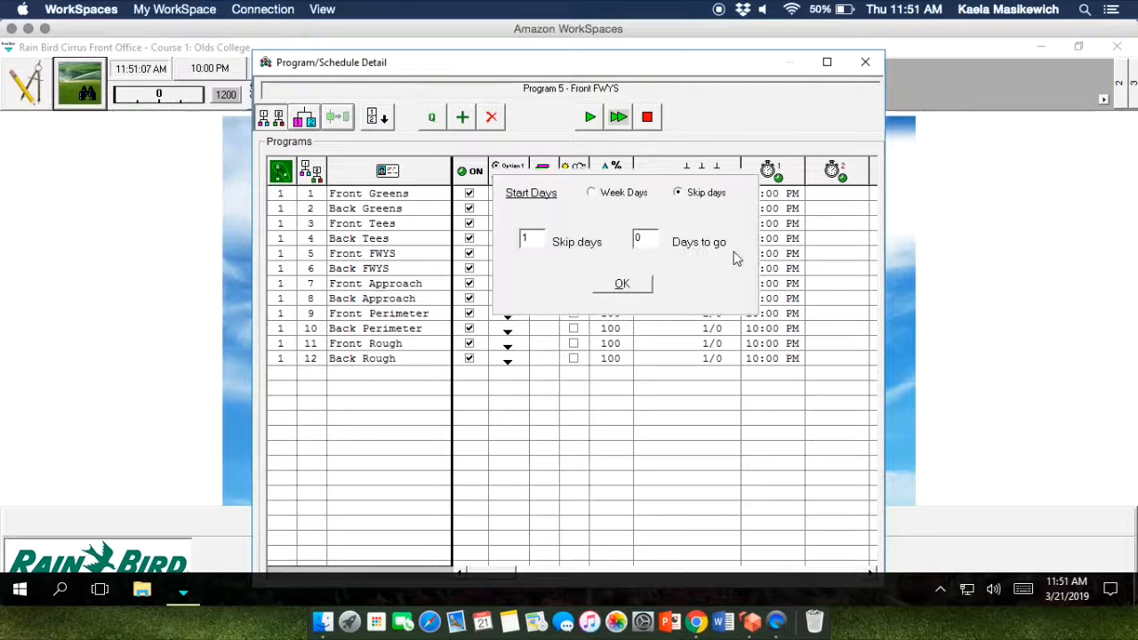
{"action": "left_click", "coordinate": [591, 192]}
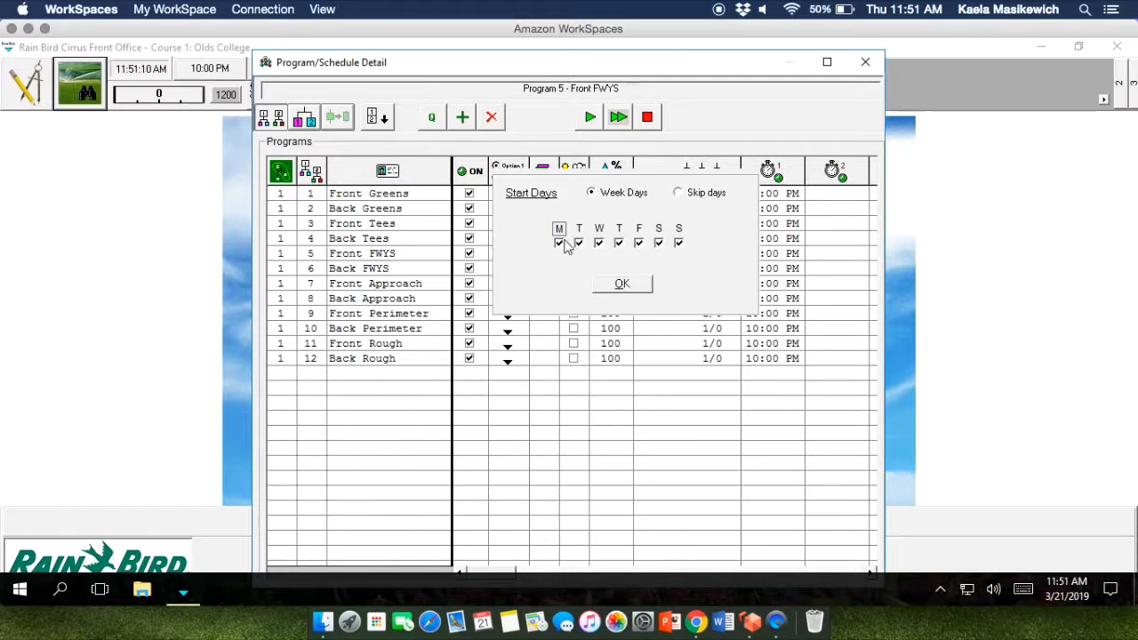
{"action": "left_click", "coordinate": [578, 243]}
{"action": "left_click", "coordinate": [618, 243]}
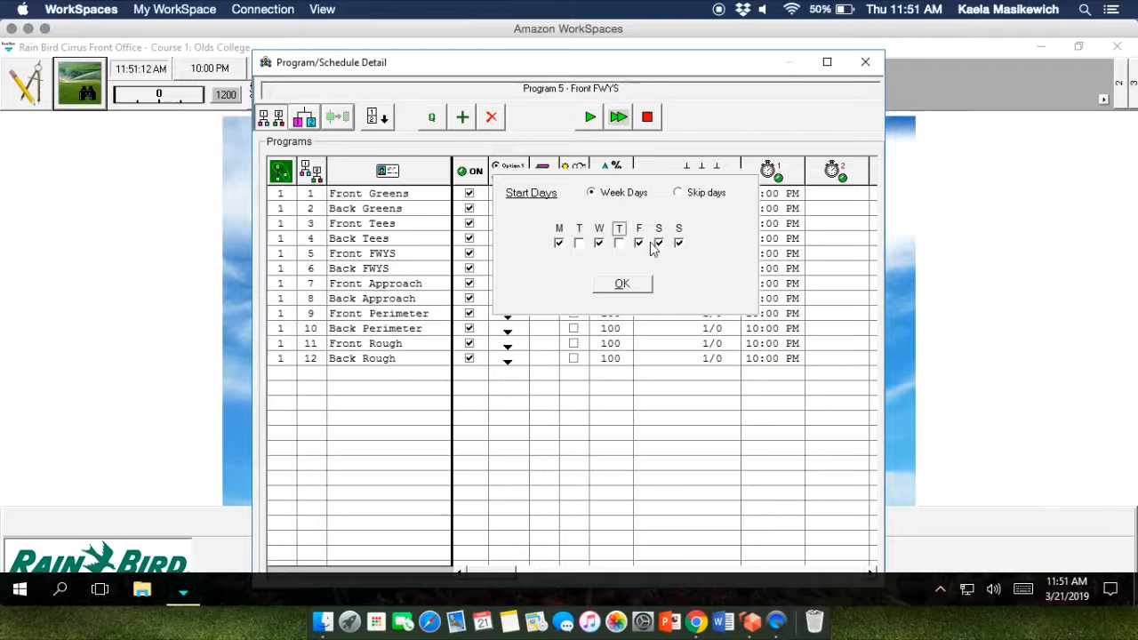
{"action": "left_click", "coordinate": [659, 243]}
{"action": "left_click", "coordinate": [678, 243]}
{"action": "left_click", "coordinate": [627, 283]}
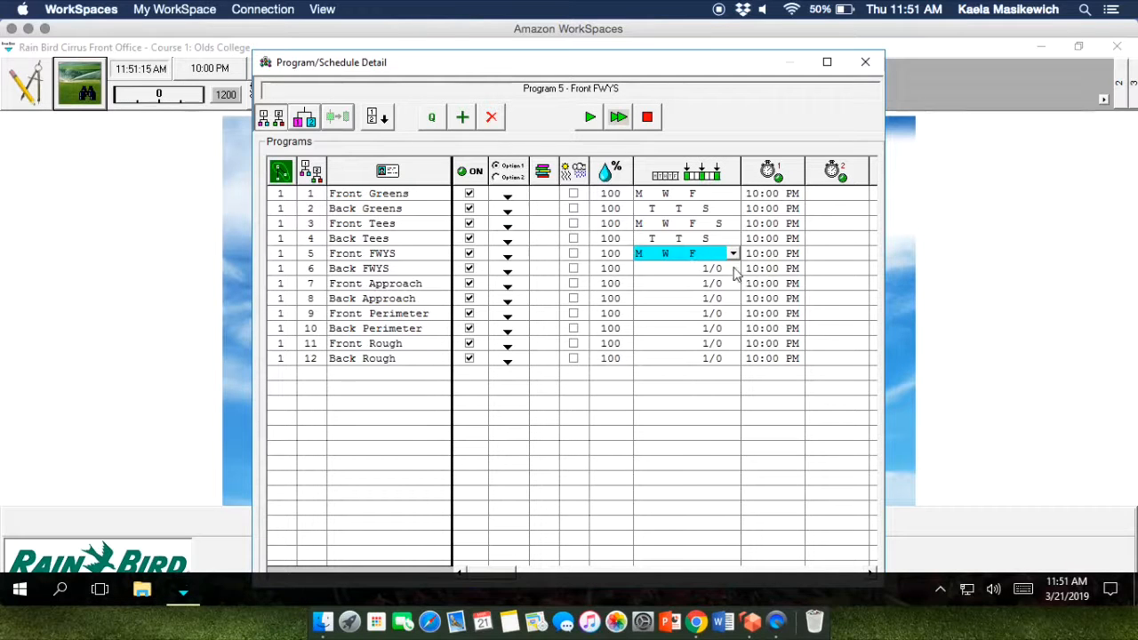
Switch the Back FWYS program's start days to week days, running Tuesday, Thursday and Saturday
{"action": "left_click", "coordinate": [734, 269]}
{"action": "left_click", "coordinate": [733, 269]}
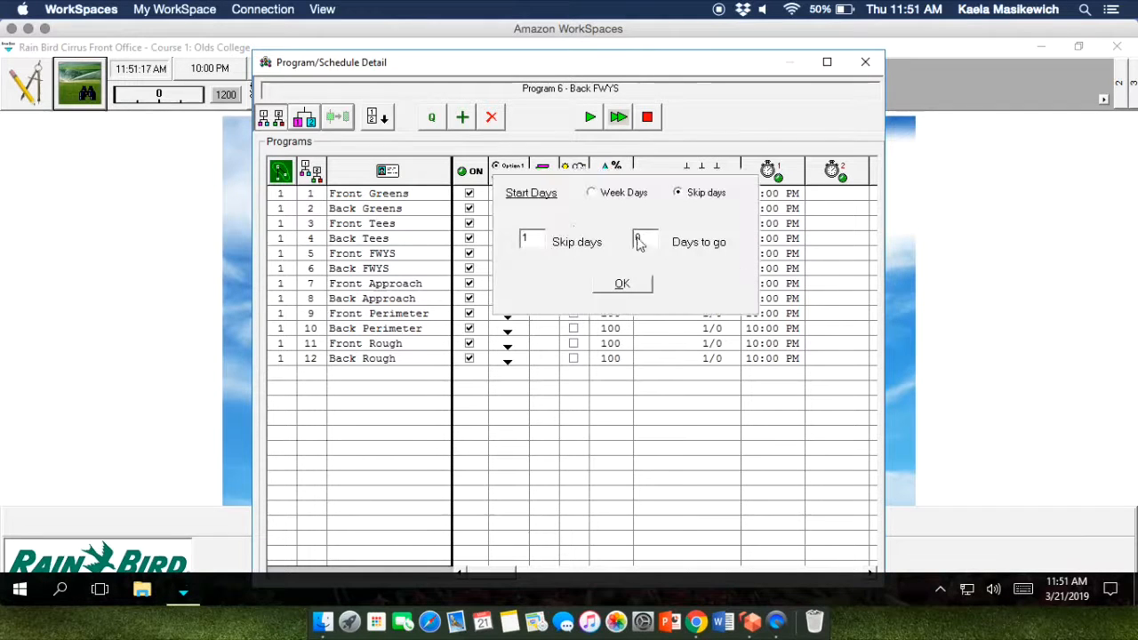
{"action": "left_click", "coordinate": [591, 192]}
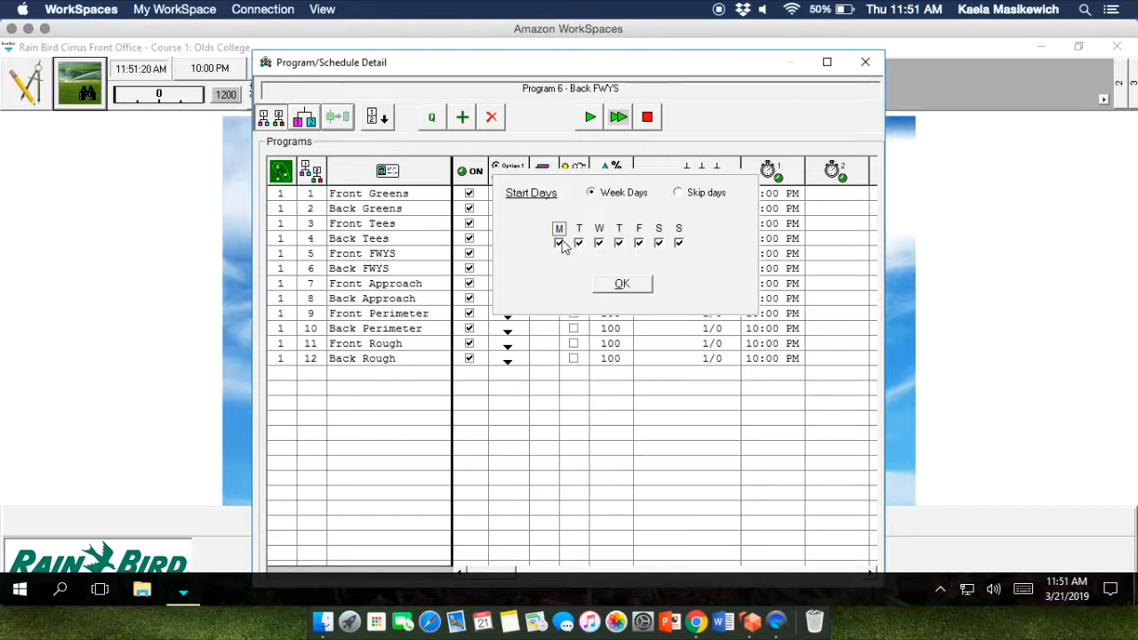
{"action": "left_click", "coordinate": [558, 243]}
{"action": "left_click", "coordinate": [600, 246]}
{"action": "left_click", "coordinate": [638, 244]}
{"action": "left_click", "coordinate": [633, 282]}
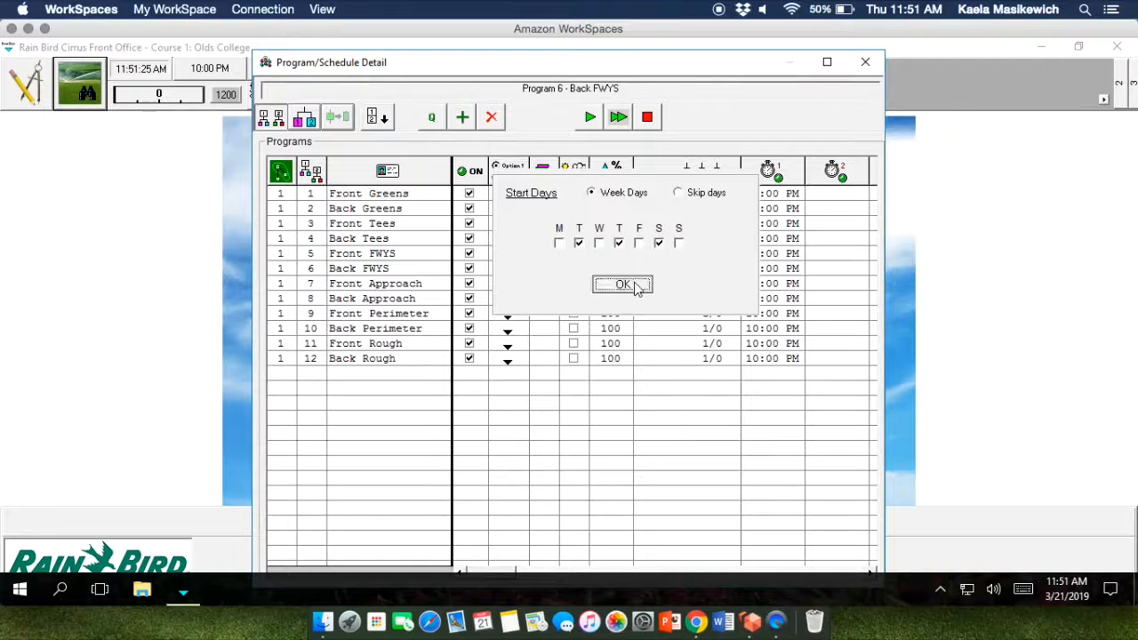
Switch the Front Approach program's start days to week days, running Monday, Wednesday and Friday
{"action": "left_click", "coordinate": [729, 286]}
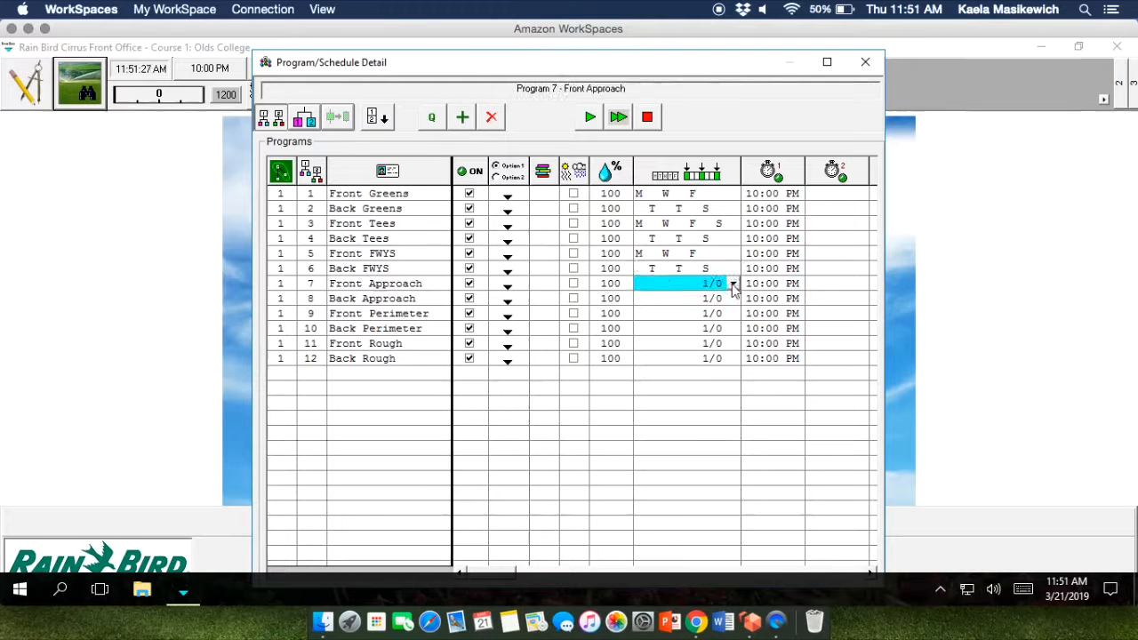
{"action": "left_click", "coordinate": [732, 284]}
{"action": "left_click", "coordinate": [592, 194]}
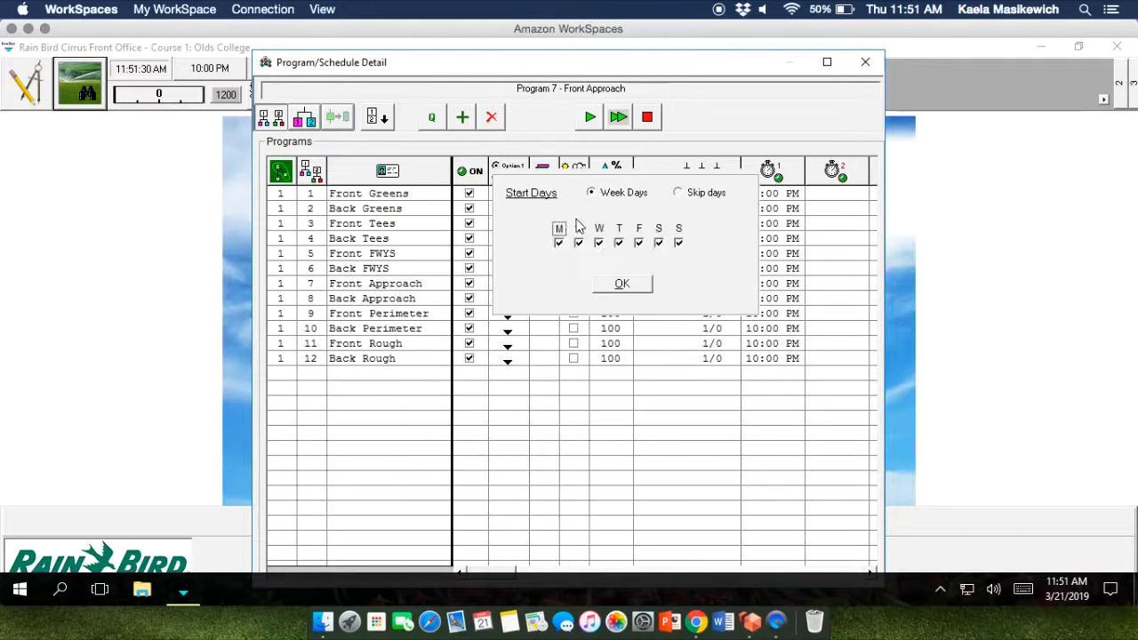
{"action": "left_click", "coordinate": [579, 242]}
{"action": "left_click", "coordinate": [619, 243]}
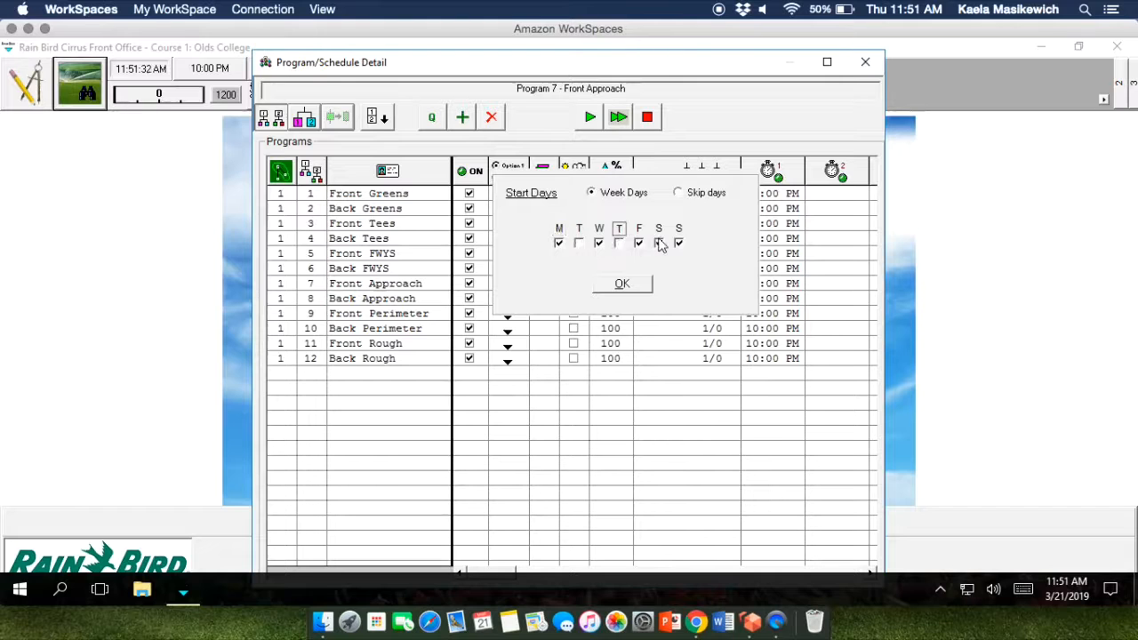
{"action": "left_click", "coordinate": [658, 243]}
{"action": "left_click", "coordinate": [678, 242]}
{"action": "left_click", "coordinate": [627, 285]}
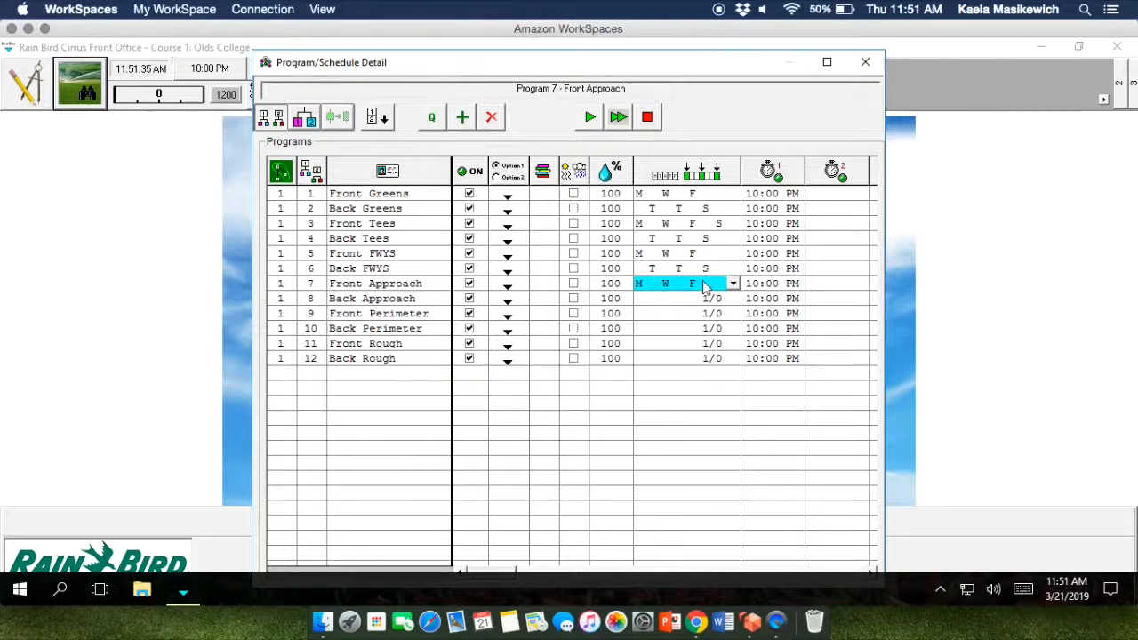
{"action": "left_click", "coordinate": [732, 283]}
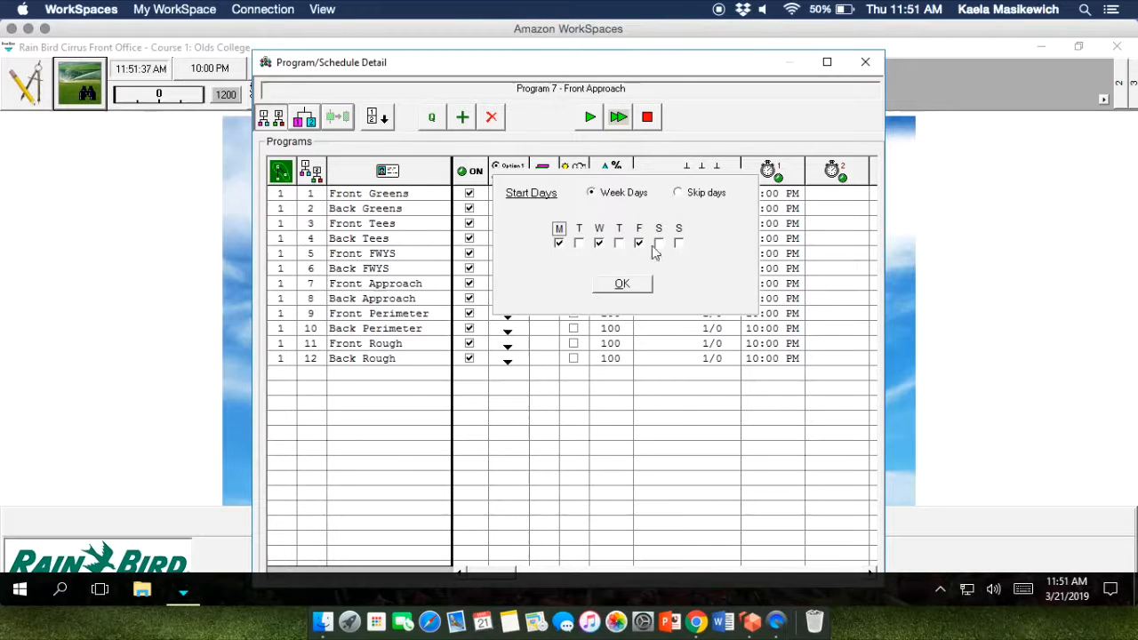
{"action": "left_click", "coordinate": [622, 284]}
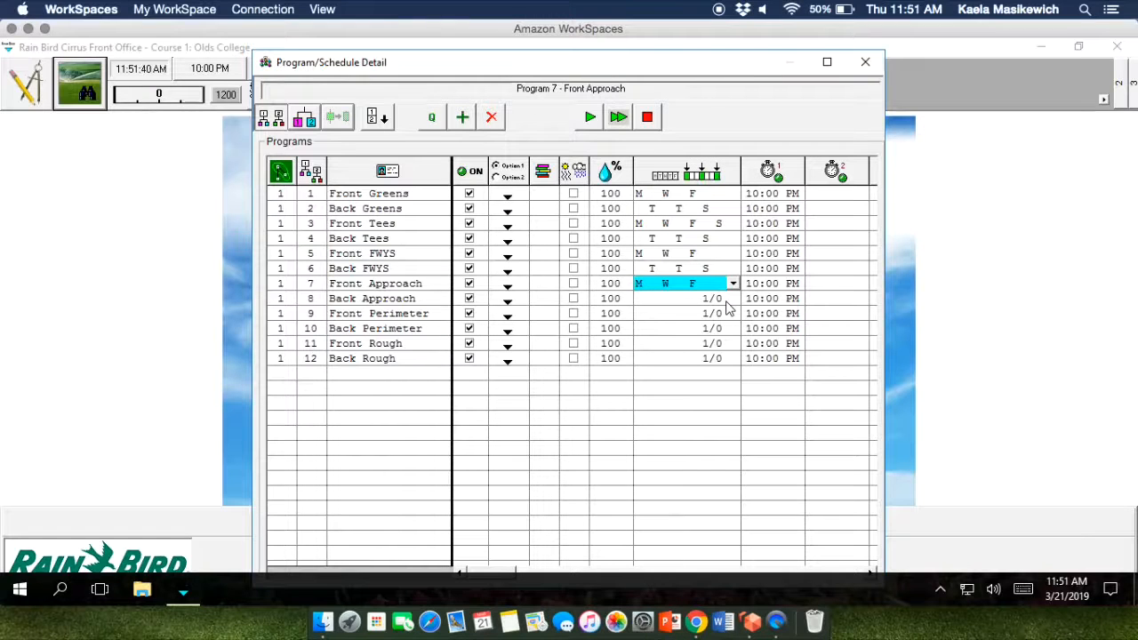
Switch the Back Approach program's start days to week days, running Tuesday, Thursday and Saturday
{"action": "left_click", "coordinate": [726, 300]}
{"action": "left_click", "coordinate": [732, 298]}
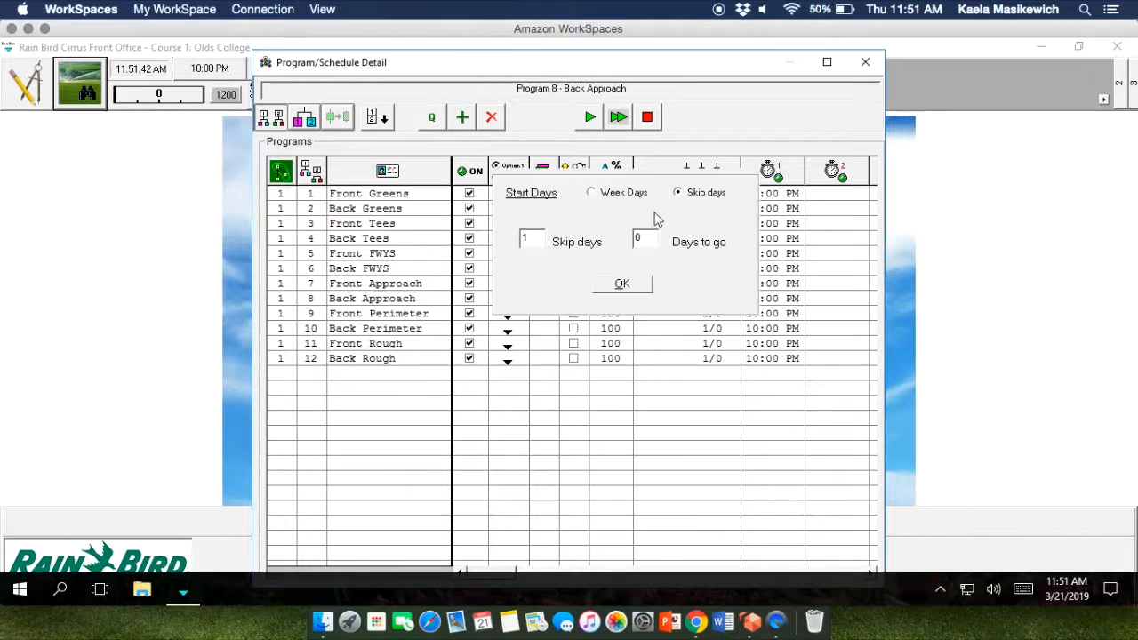
{"action": "left_click", "coordinate": [591, 193]}
{"action": "left_click", "coordinate": [558, 243]}
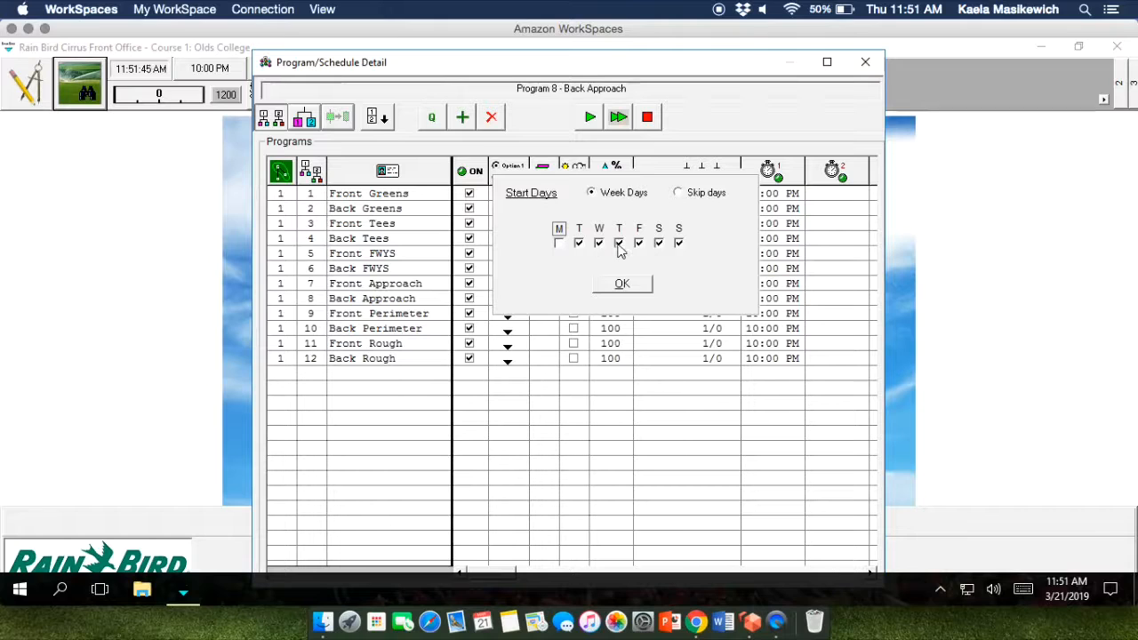
{"action": "left_click", "coordinate": [599, 243]}
{"action": "left_click", "coordinate": [639, 243]}
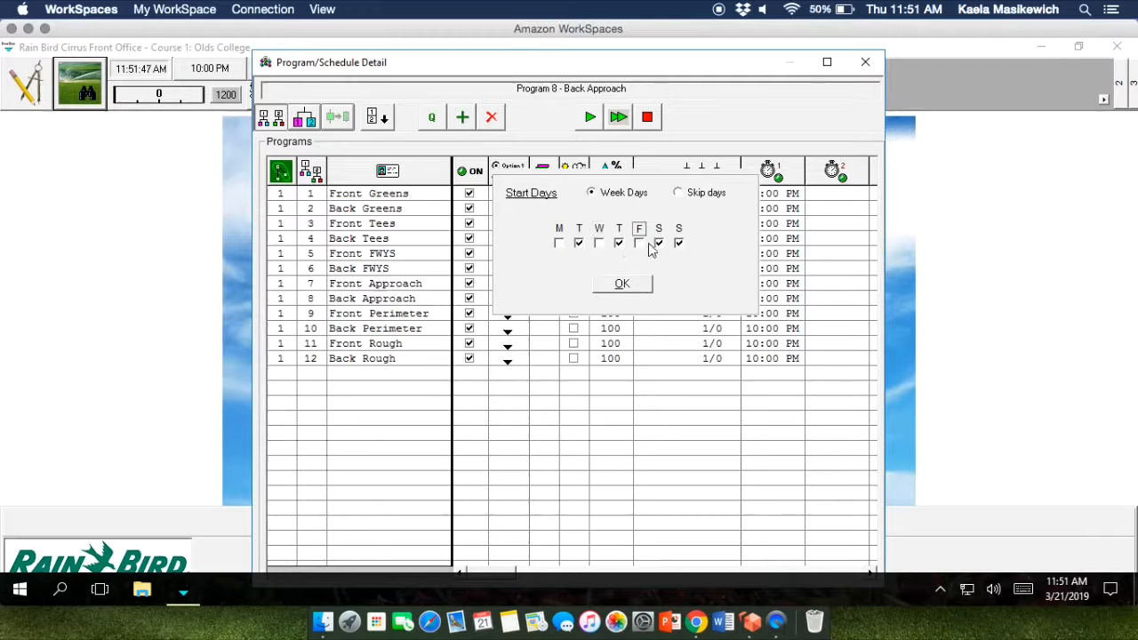
{"action": "left_click", "coordinate": [678, 243]}
{"action": "left_click", "coordinate": [622, 284]}
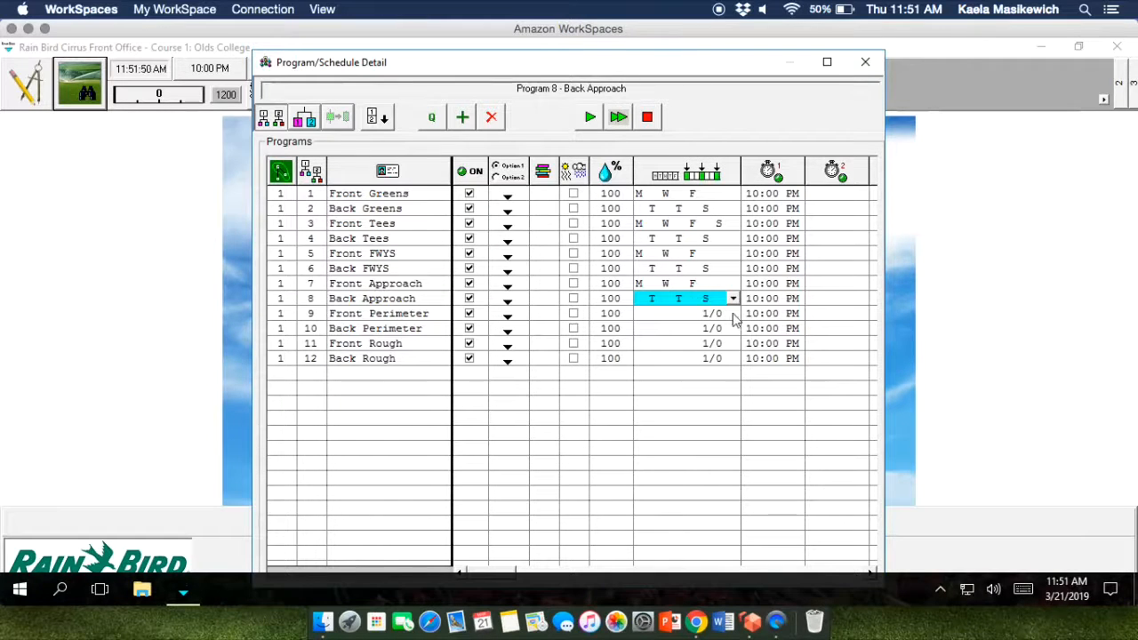
Switch the Front Perimeter program's start days to week days, running Monday, Wednesday and Friday
{"action": "left_click", "coordinate": [734, 316]}
{"action": "left_click", "coordinate": [732, 314]}
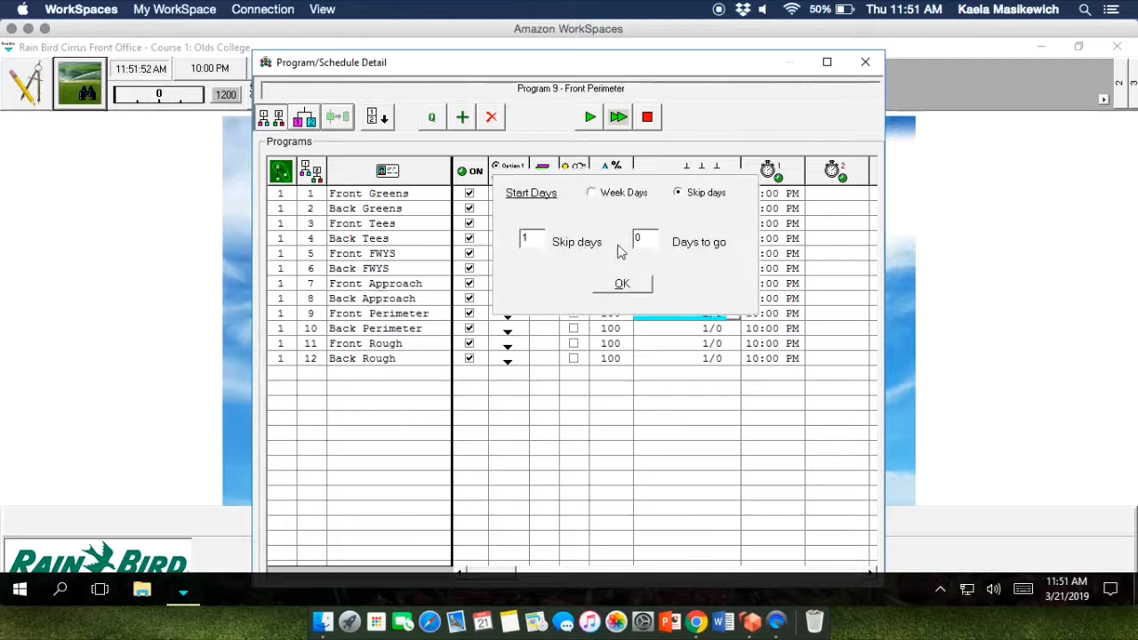
{"action": "left_click", "coordinate": [591, 193]}
{"action": "left_click", "coordinate": [558, 243]}
{"action": "left_click", "coordinate": [576, 246]}
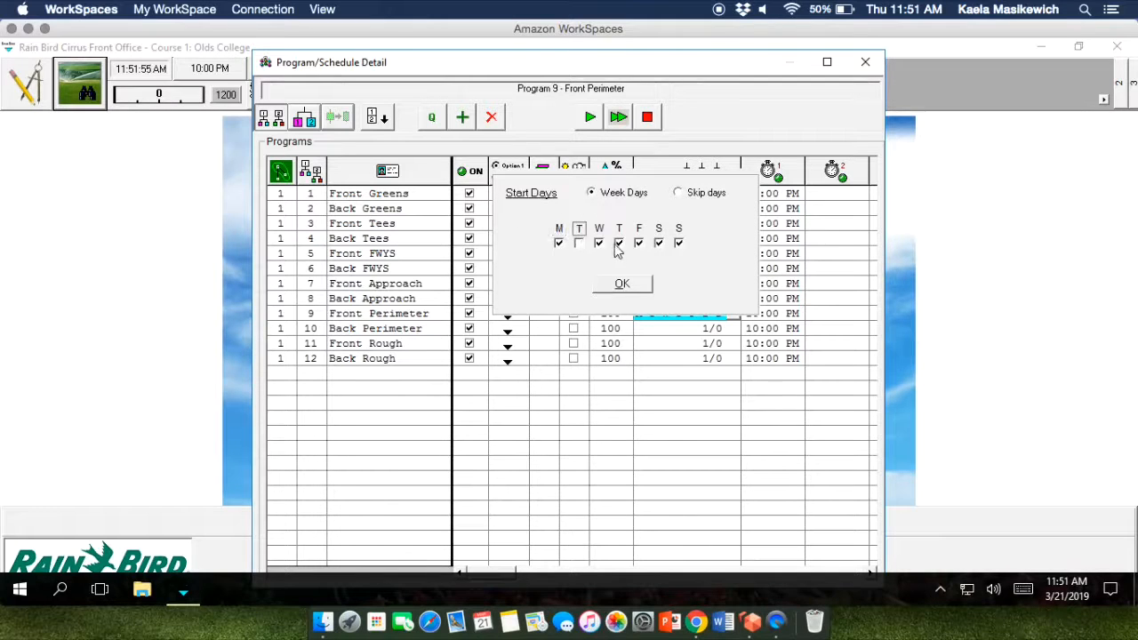
{"action": "left_click", "coordinate": [619, 244]}
{"action": "left_click", "coordinate": [657, 243]}
{"action": "left_click", "coordinate": [678, 243]}
{"action": "left_click", "coordinate": [622, 286]}
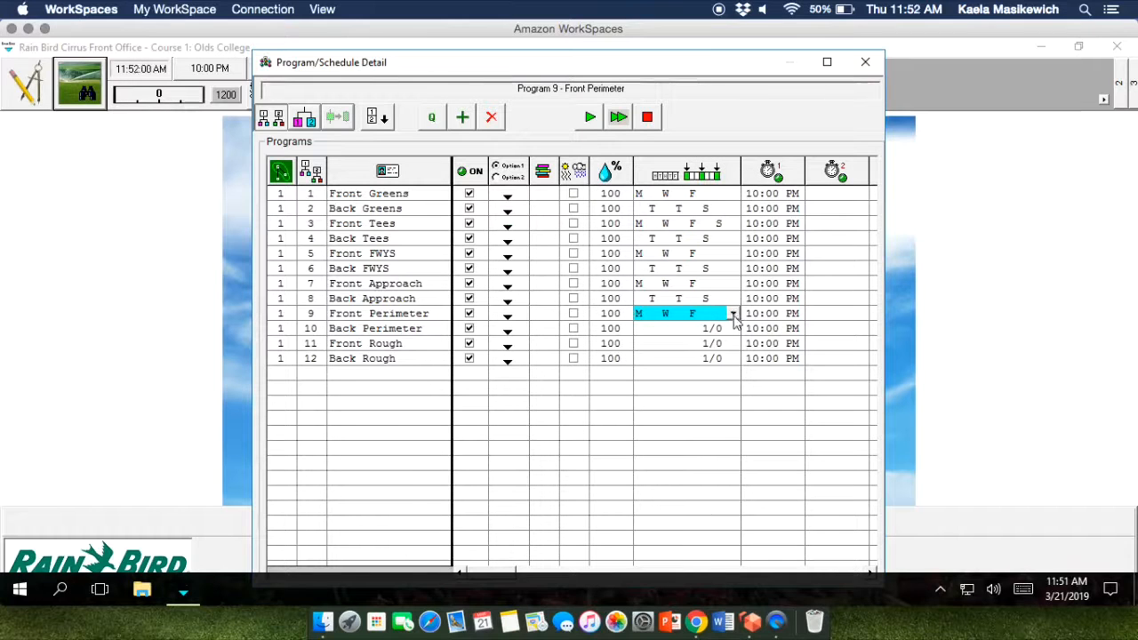
Switch the Back Perimeter program's start days to week days, running Tuesday, Thursday and Saturday
{"action": "left_click", "coordinate": [735, 329]}
{"action": "left_click", "coordinate": [735, 330]}
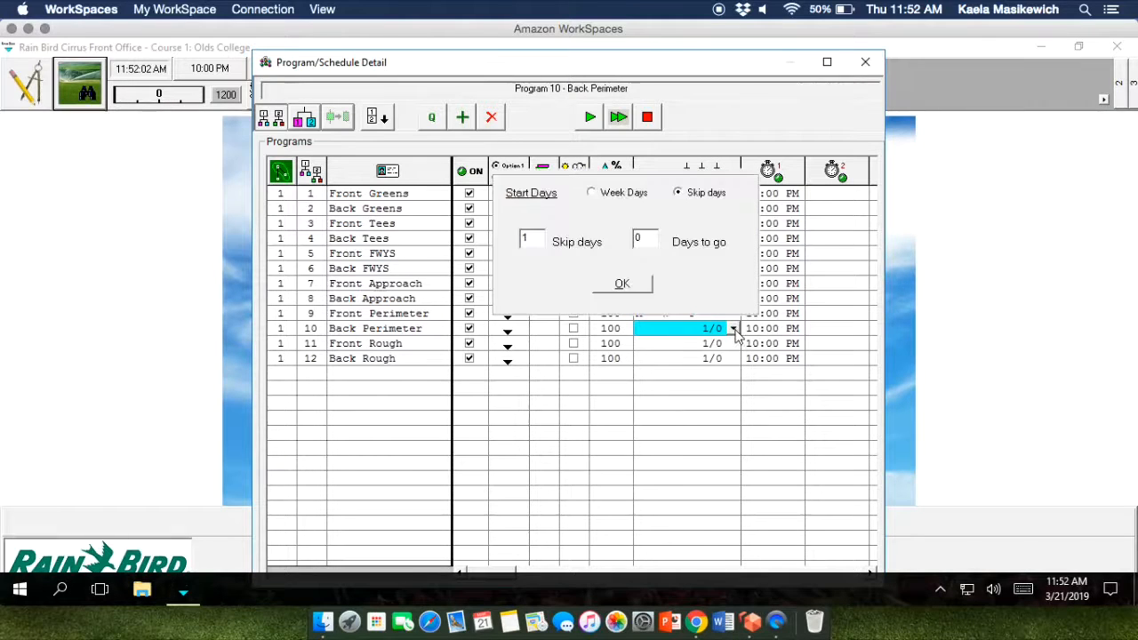
{"action": "left_click", "coordinate": [591, 192]}
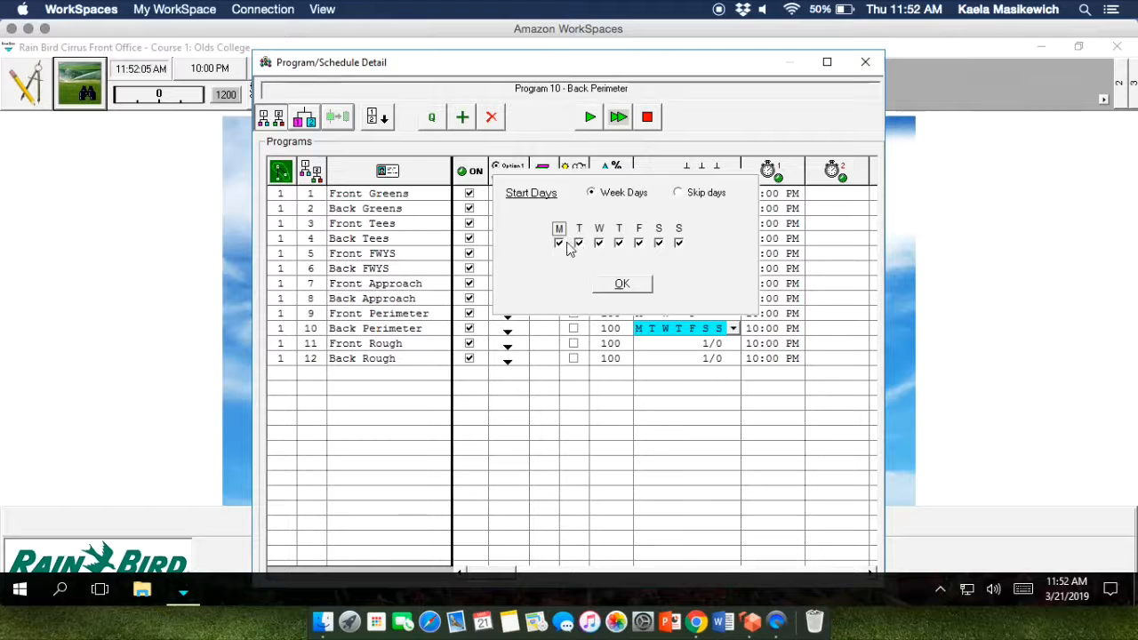
{"action": "left_click", "coordinate": [559, 244]}
{"action": "left_click", "coordinate": [601, 246]}
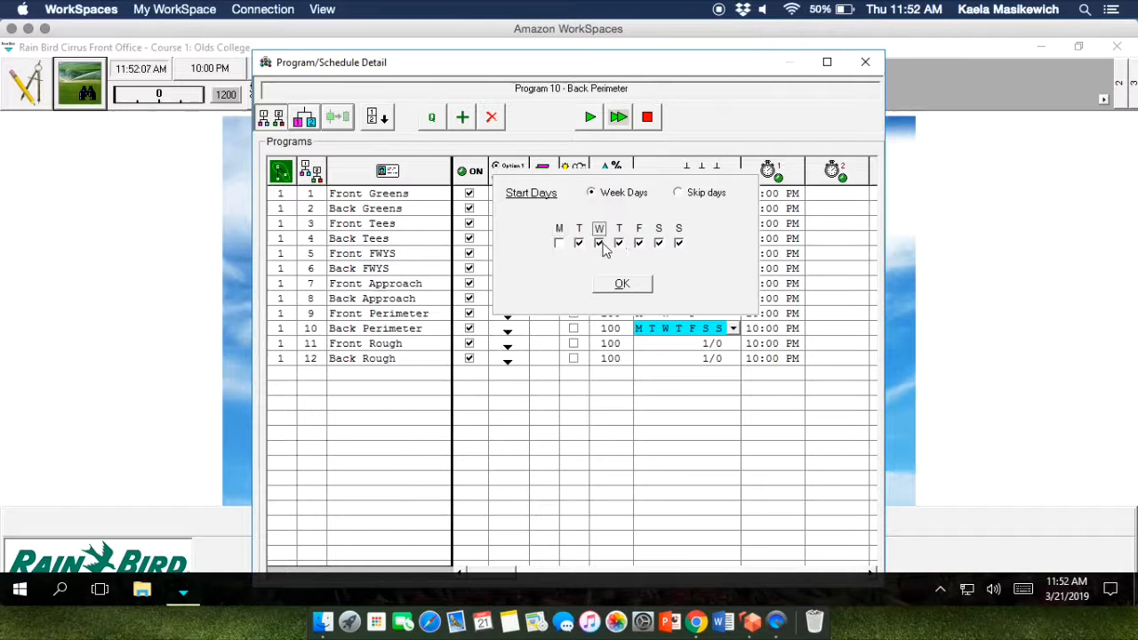
{"action": "left_click", "coordinate": [658, 244]}
{"action": "left_click", "coordinate": [639, 243]}
{"action": "left_click", "coordinate": [659, 243]}
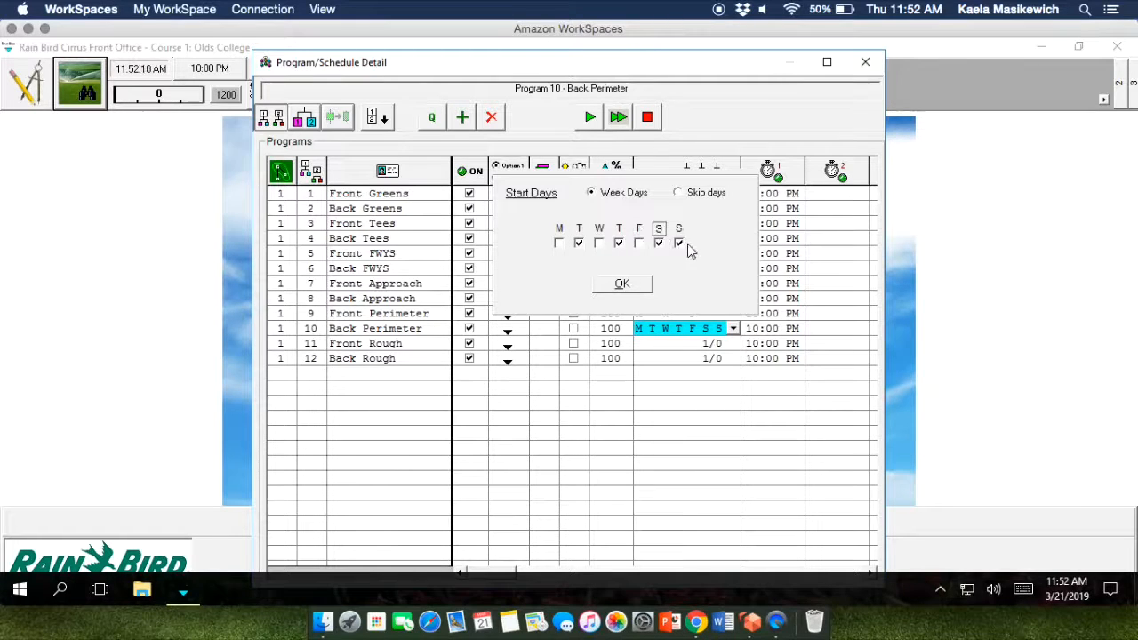
{"action": "left_click", "coordinate": [679, 243]}
{"action": "left_click", "coordinate": [621, 283]}
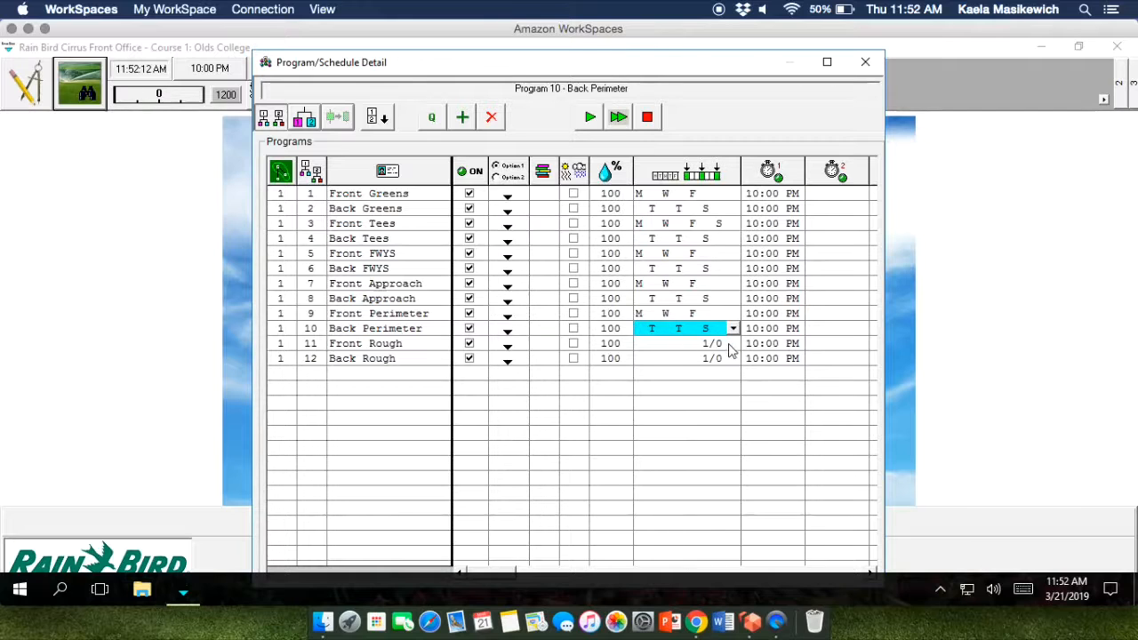
Switch the Front Rough program's start days to week days, running Monday, Wednesday and Friday
{"action": "left_click", "coordinate": [727, 346]}
{"action": "left_click", "coordinate": [733, 343]}
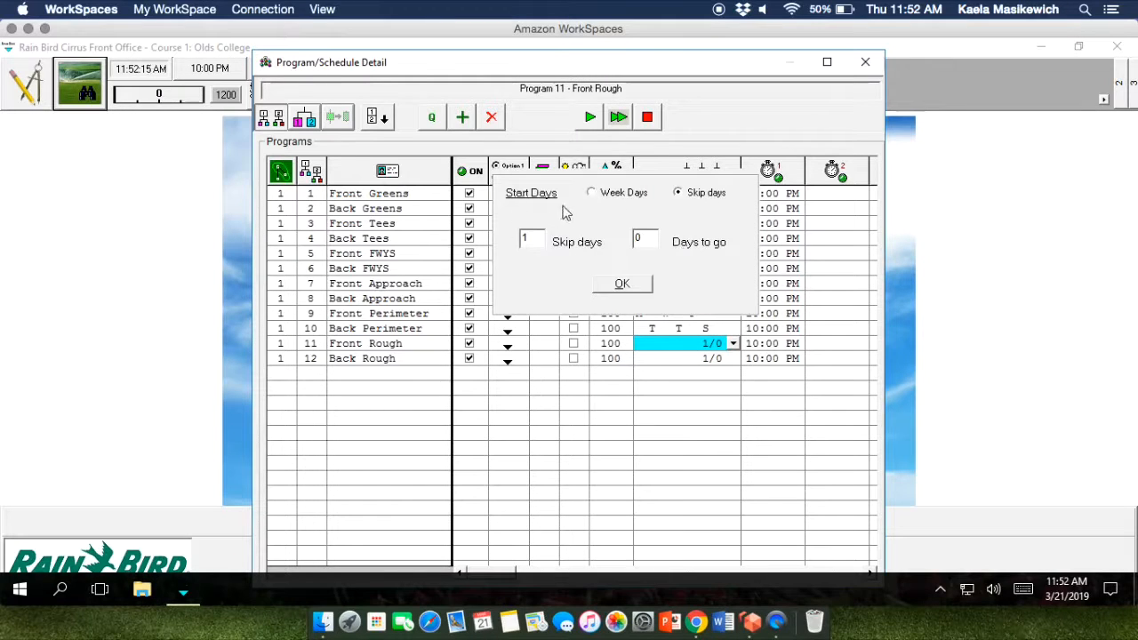
{"action": "left_click", "coordinate": [592, 193]}
{"action": "left_click", "coordinate": [579, 244]}
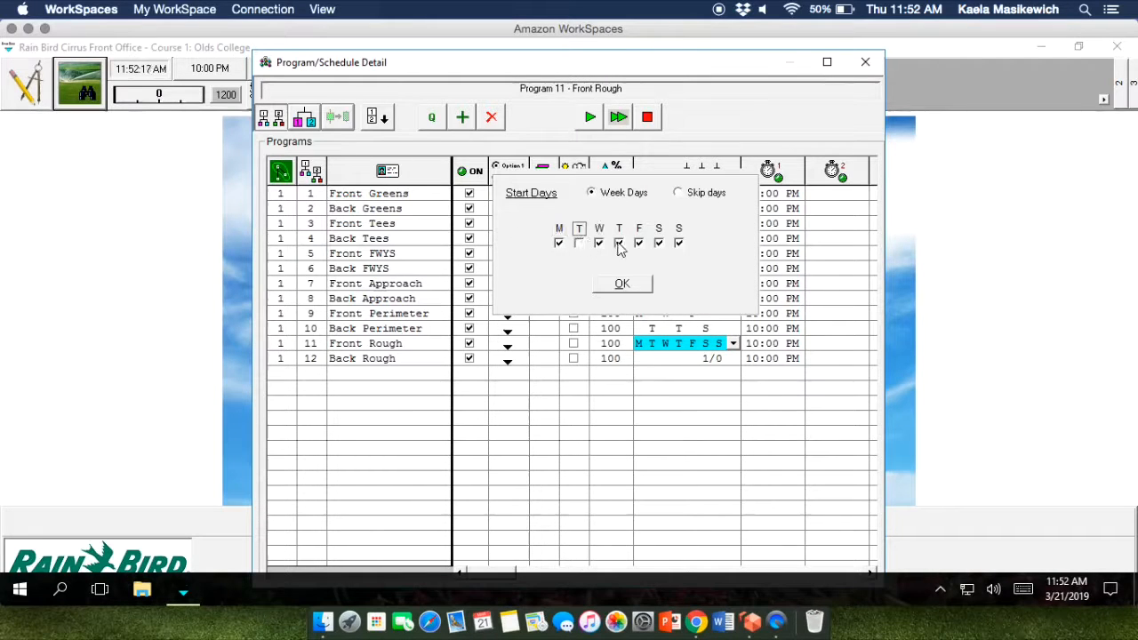
{"action": "left_click", "coordinate": [619, 244]}
{"action": "left_click", "coordinate": [658, 242]}
{"action": "left_click", "coordinate": [678, 243]}
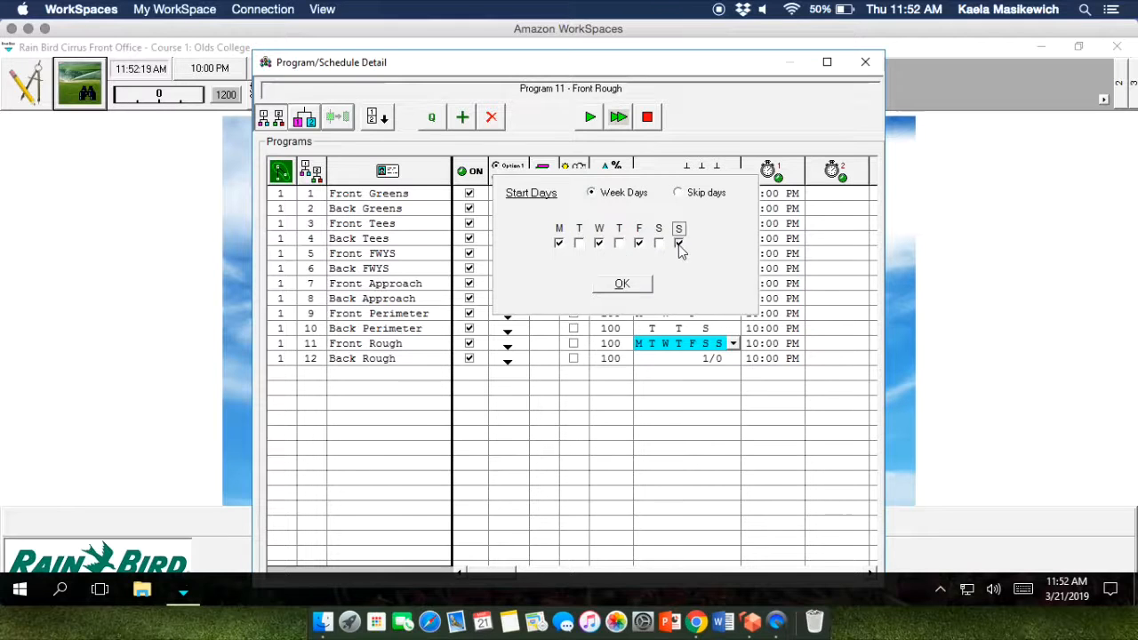
{"action": "left_click", "coordinate": [622, 283]}
Switch the Back Rough program's start days to week days, running Tuesday, Thursday and Saturday
{"action": "left_click", "coordinate": [736, 360]}
{"action": "left_click", "coordinate": [734, 359]}
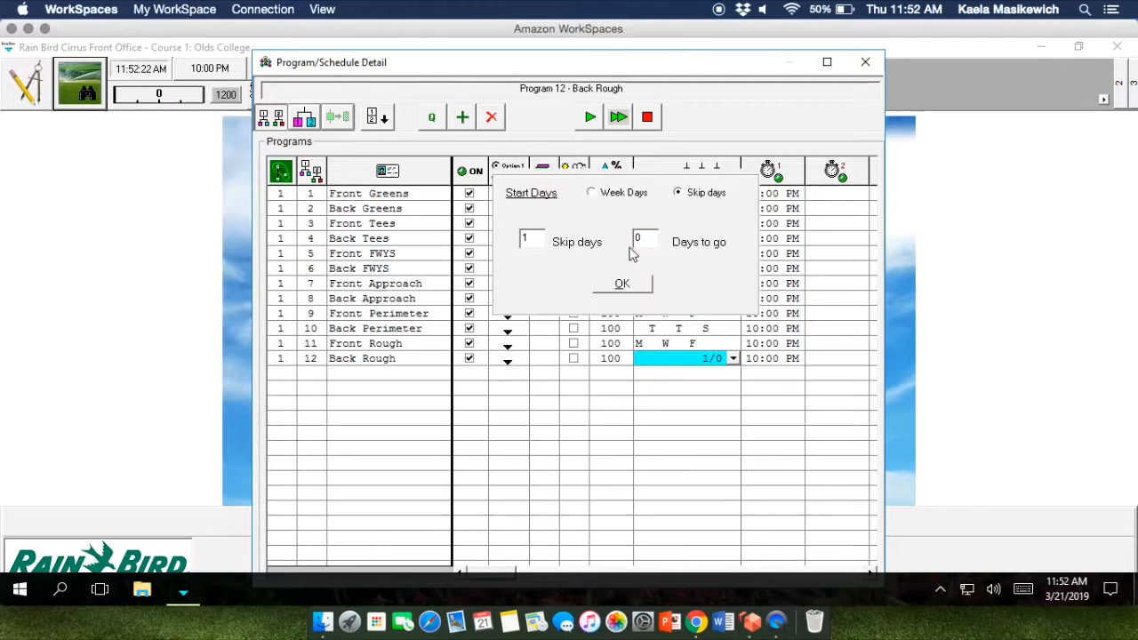
{"action": "left_click", "coordinate": [591, 193]}
{"action": "left_click", "coordinate": [559, 242]}
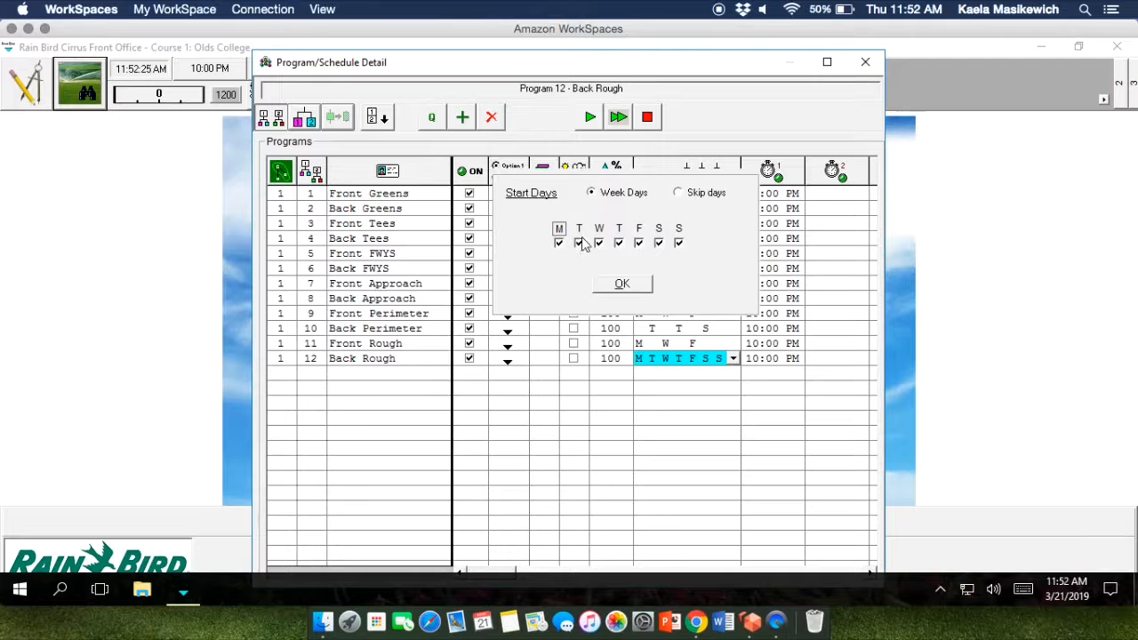
{"action": "left_click", "coordinate": [598, 243]}
{"action": "left_click", "coordinate": [638, 243]}
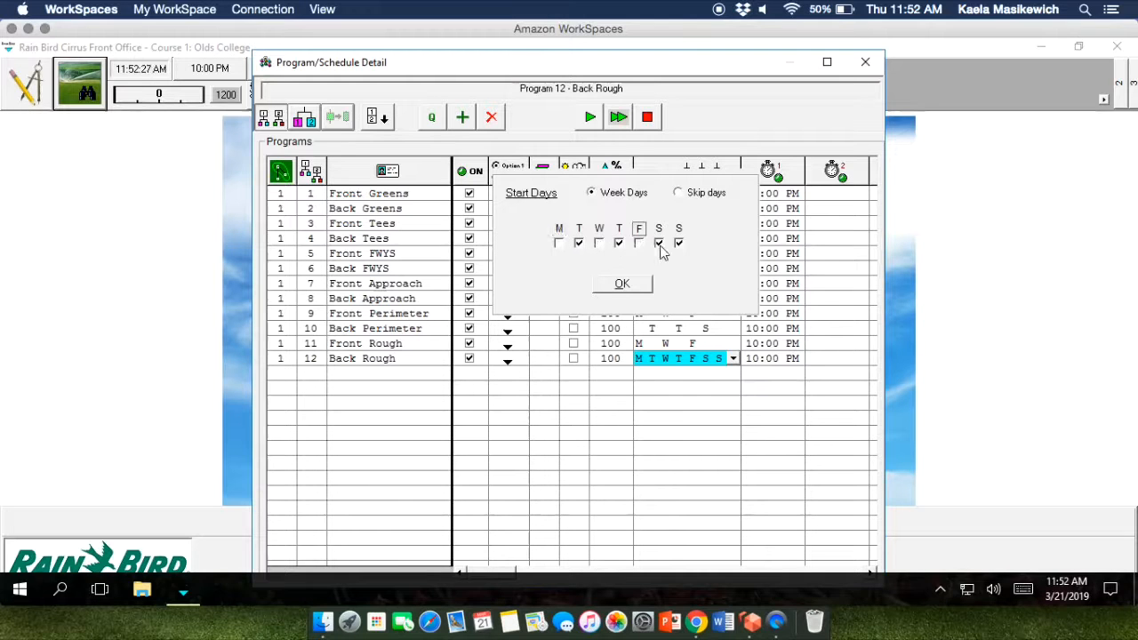
{"action": "left_click", "coordinate": [678, 242]}
{"action": "left_click", "coordinate": [621, 283]}
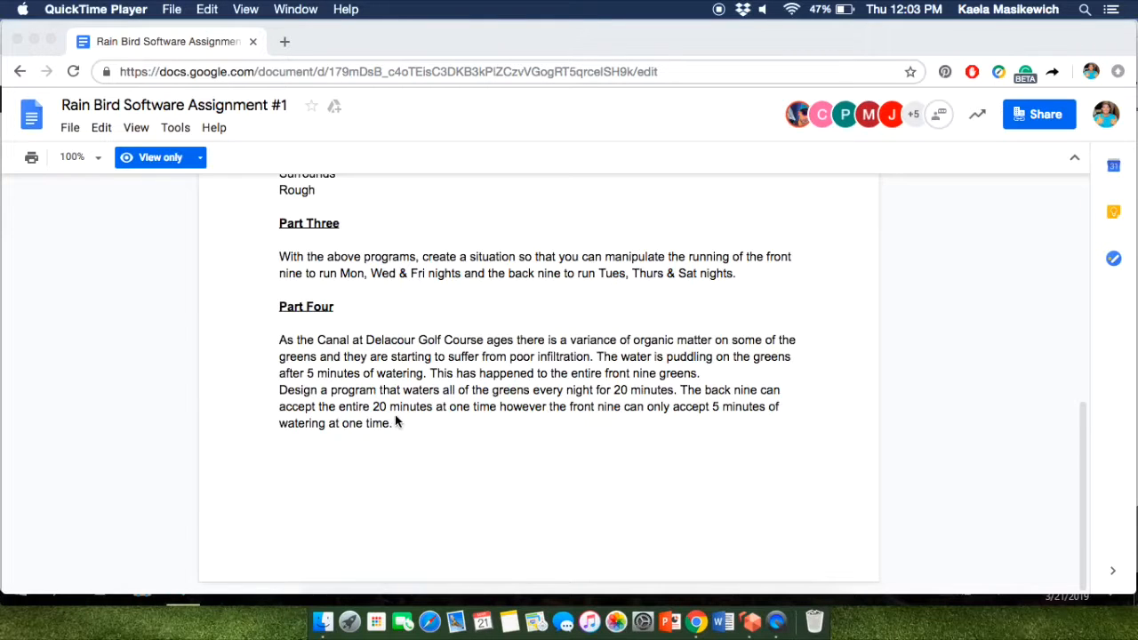
Switch from the assignment document to the Rain Bird Cirrus program list and set the Front Greens water percentage to 50
{"action": "left_click", "coordinate": [748, 615]}
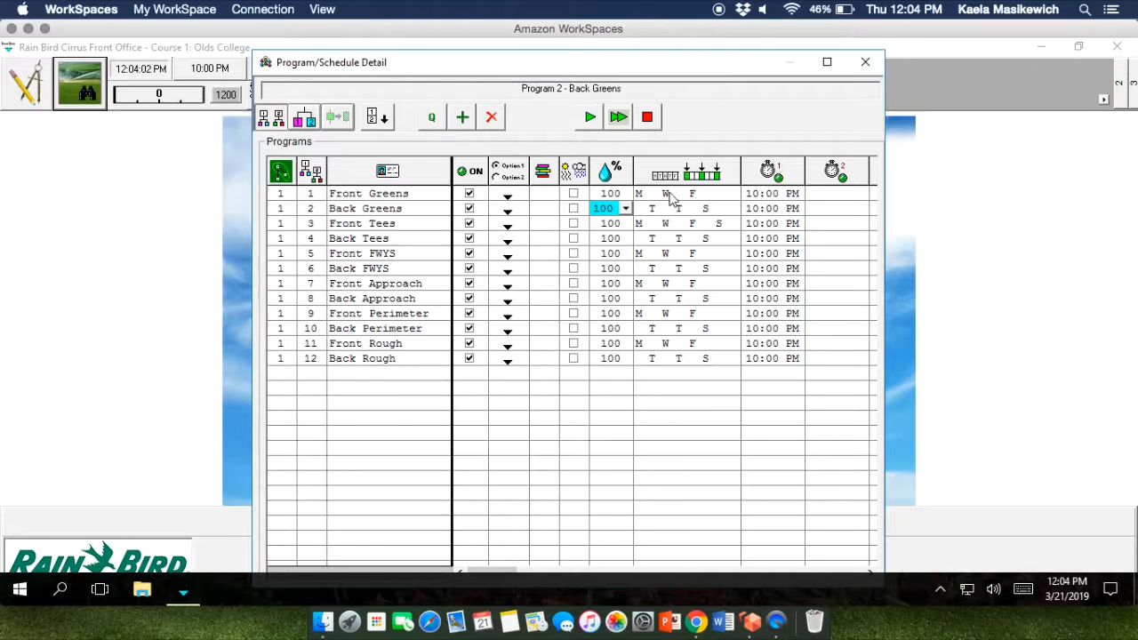
{"action": "left_click", "coordinate": [621, 194]}
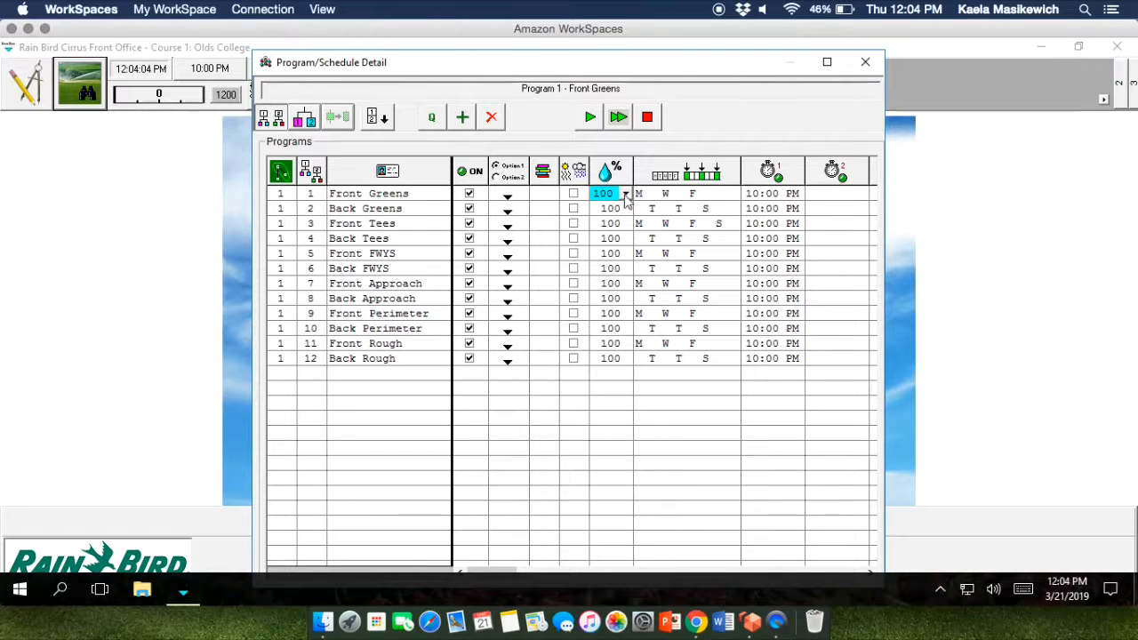
{"action": "left_click", "coordinate": [613, 194]}
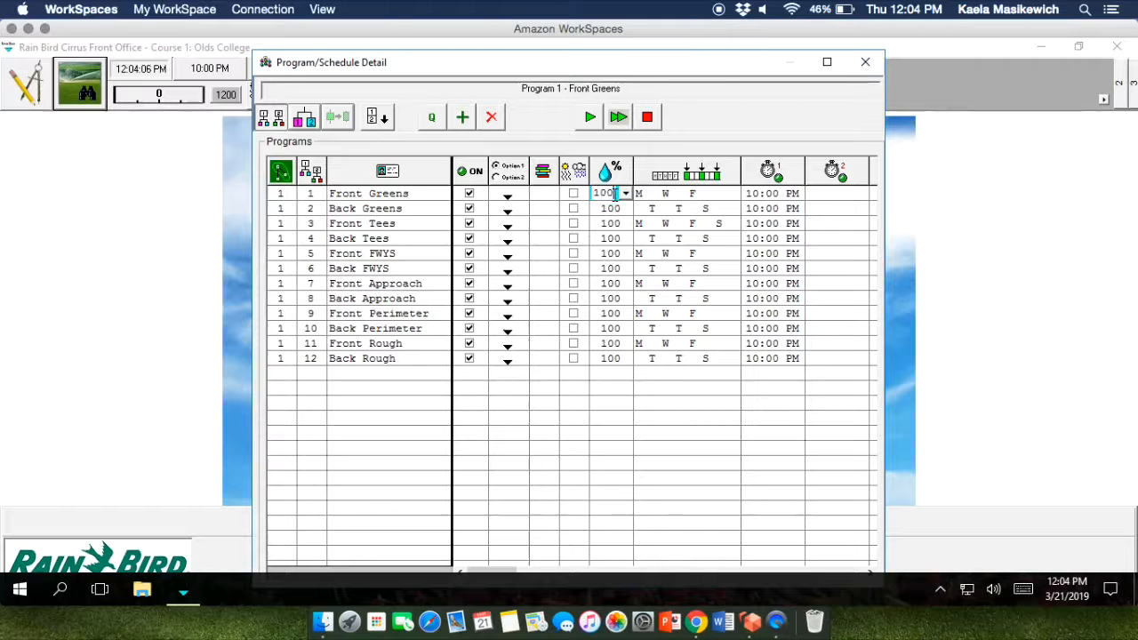
{"action": "key", "text": "BackSpace"}
{"action": "type", "text": "50"}
{"action": "left_click", "coordinate": [622, 210]}
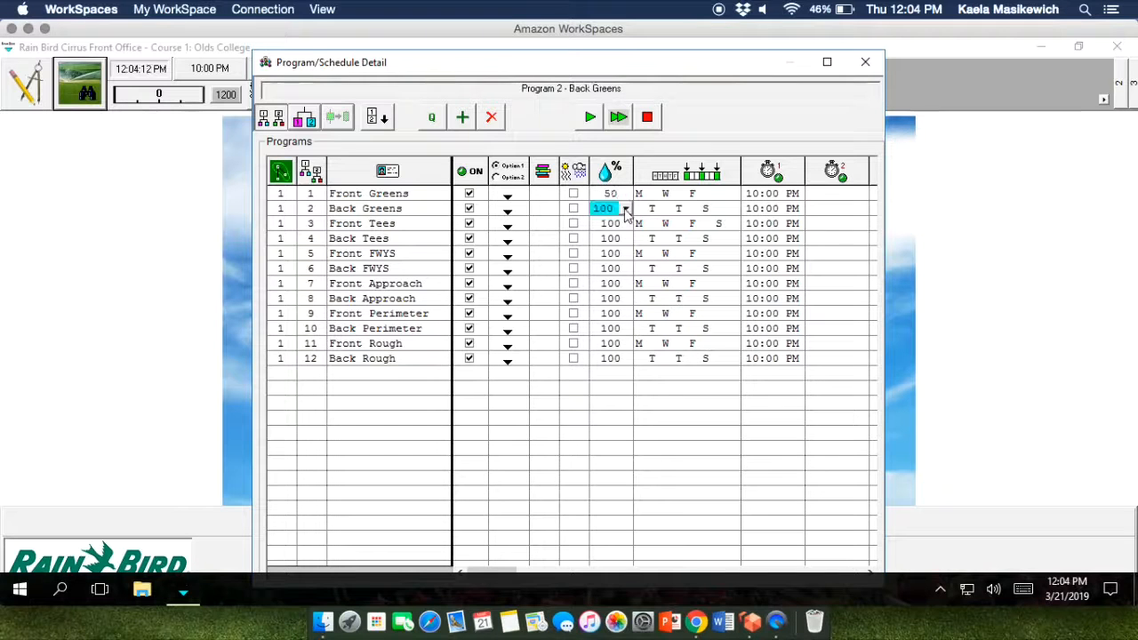
{"action": "left_click", "coordinate": [815, 194]}
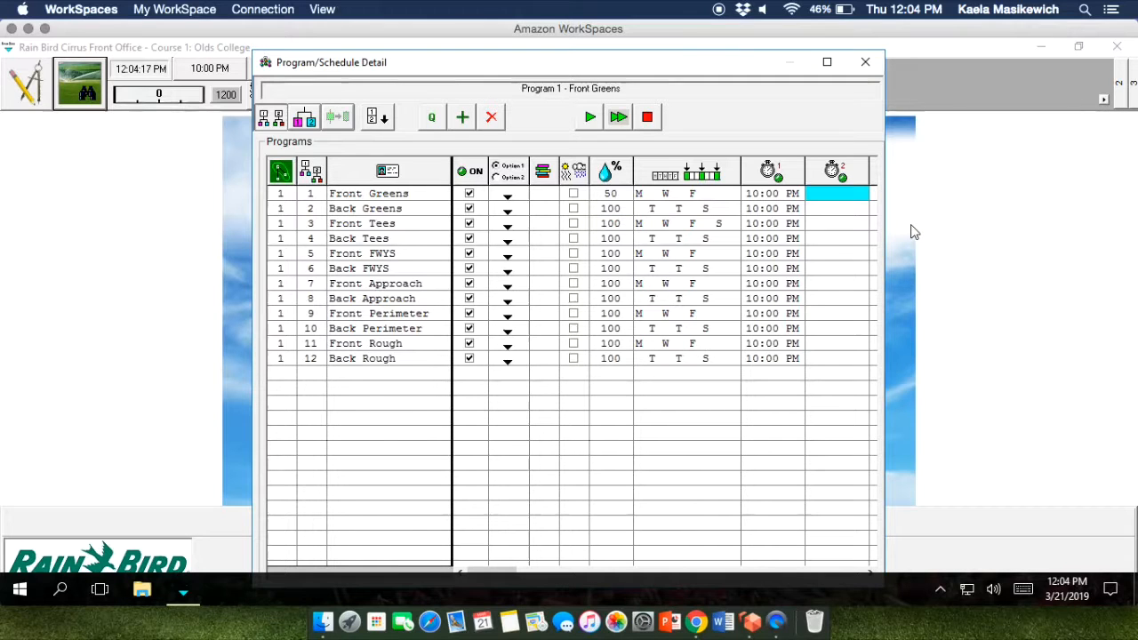
{"action": "type", "text": "10"}
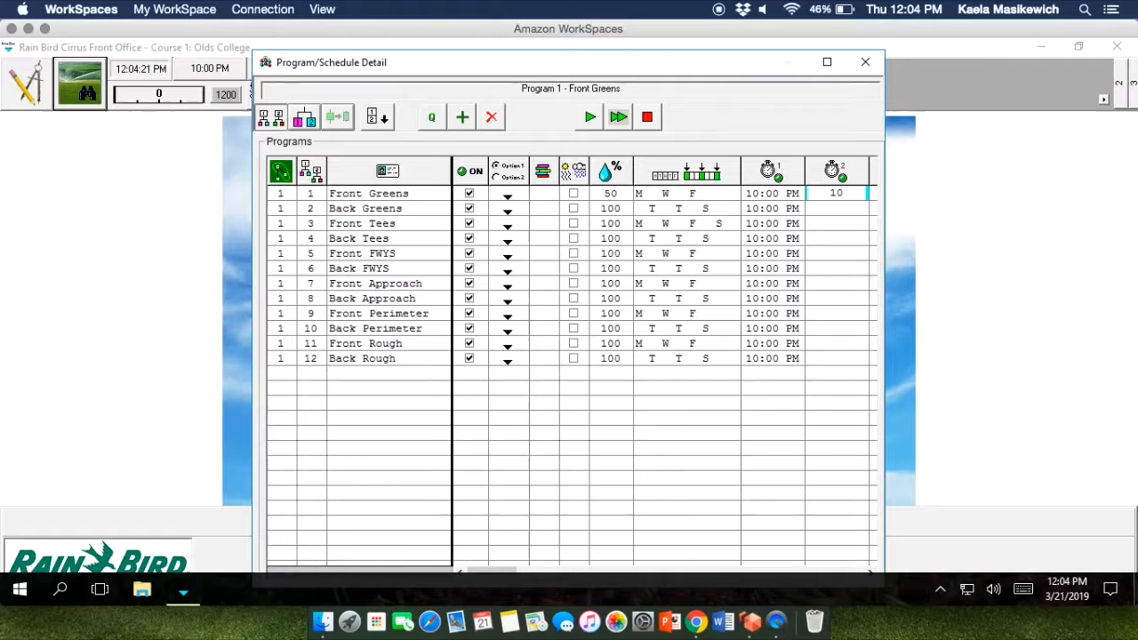
{"action": "type", "text": ";20pm"}
{"action": "key", "text": "Tab"}
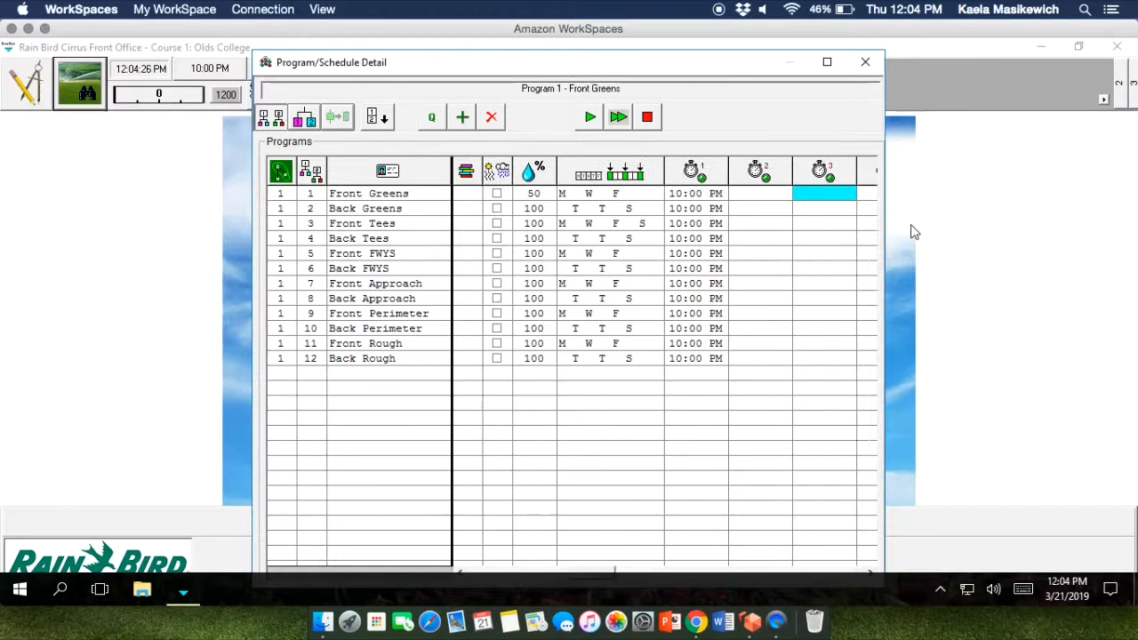
Set the Front Greens program's second start time to 10:20 PM
{"action": "key", "text": "shift+Tab"}
{"action": "type", "text": "1"}
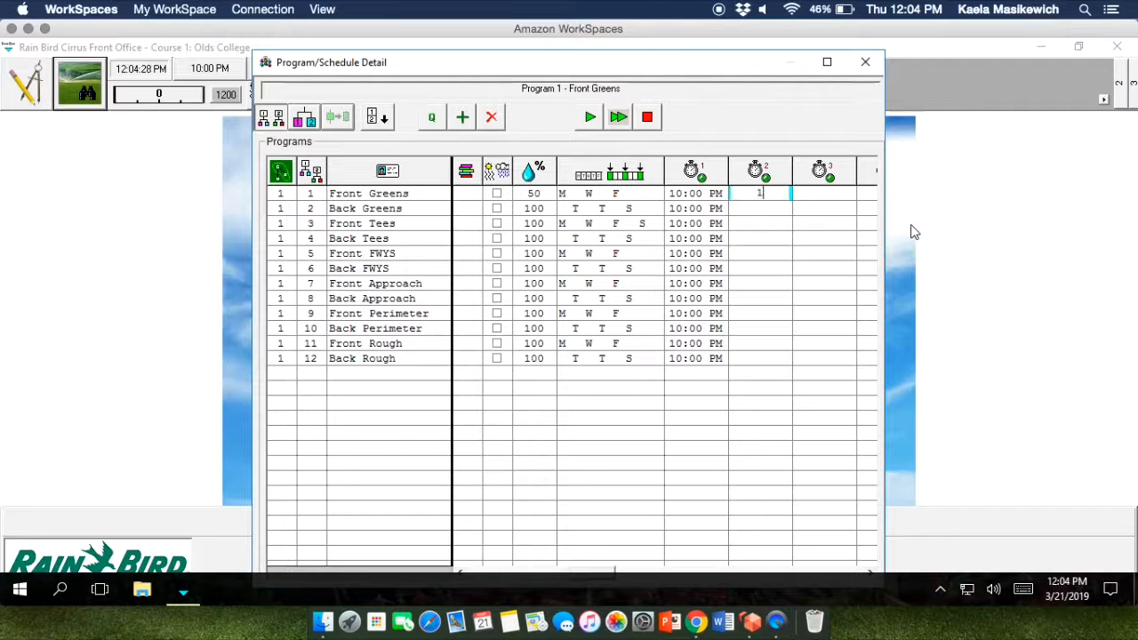
{"action": "type", "text": "0:20 PM"}
{"action": "key", "text": "Tab"}
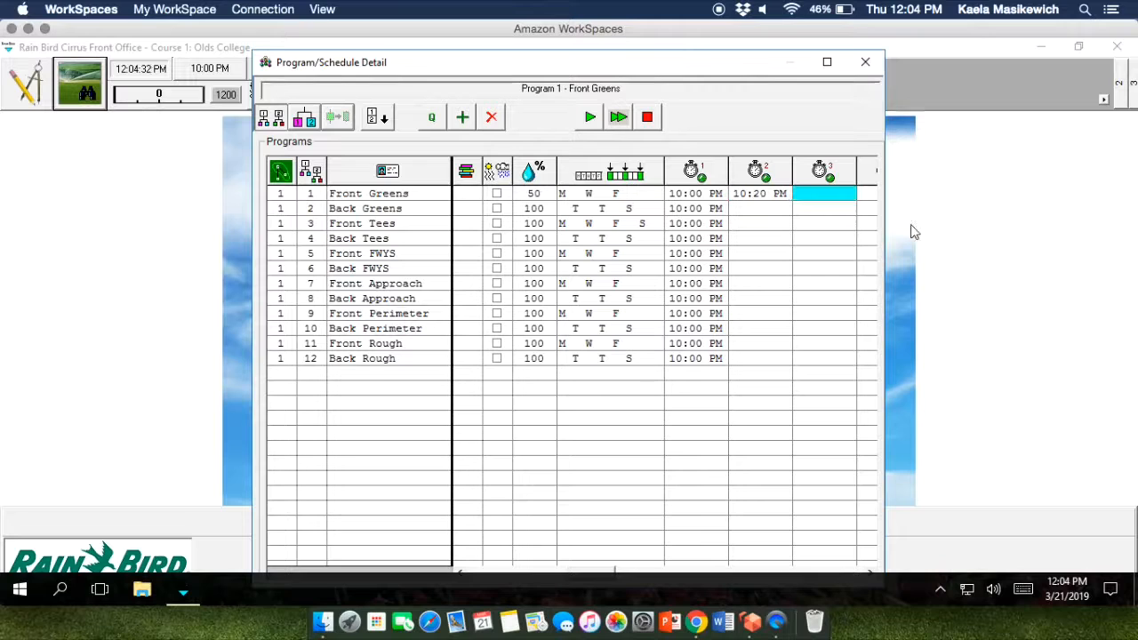
Set the Front Greens program's third start time to 10:40 PM and its fourth to 11:00 PM
{"action": "type", "text": "10"}
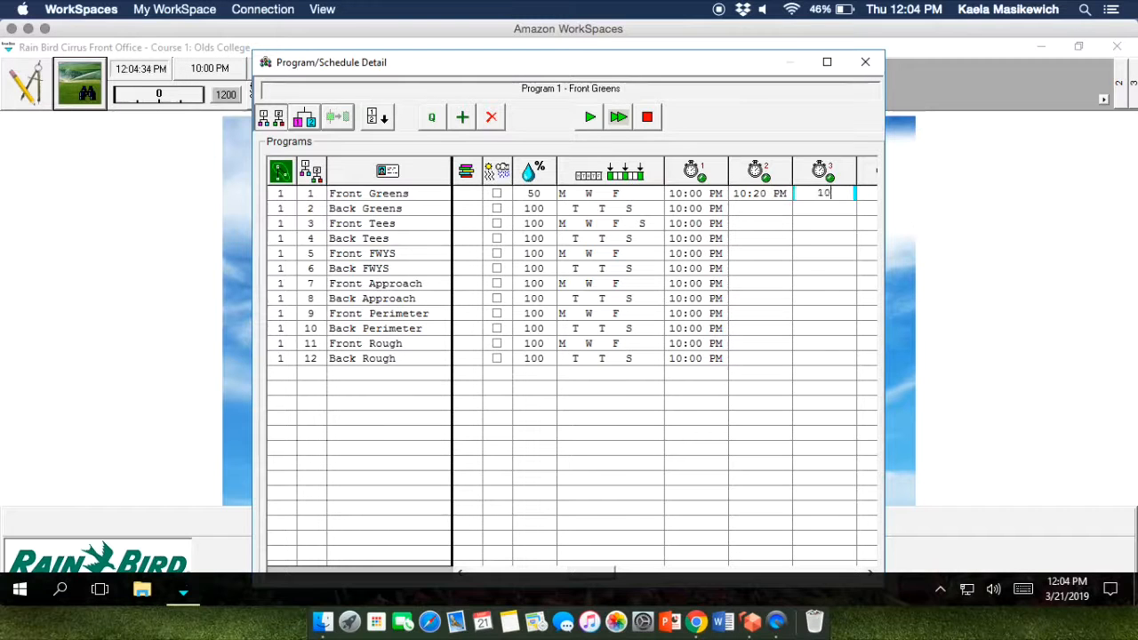
{"action": "type", "text": ":40 PM"}
{"action": "key", "text": "Tab"}
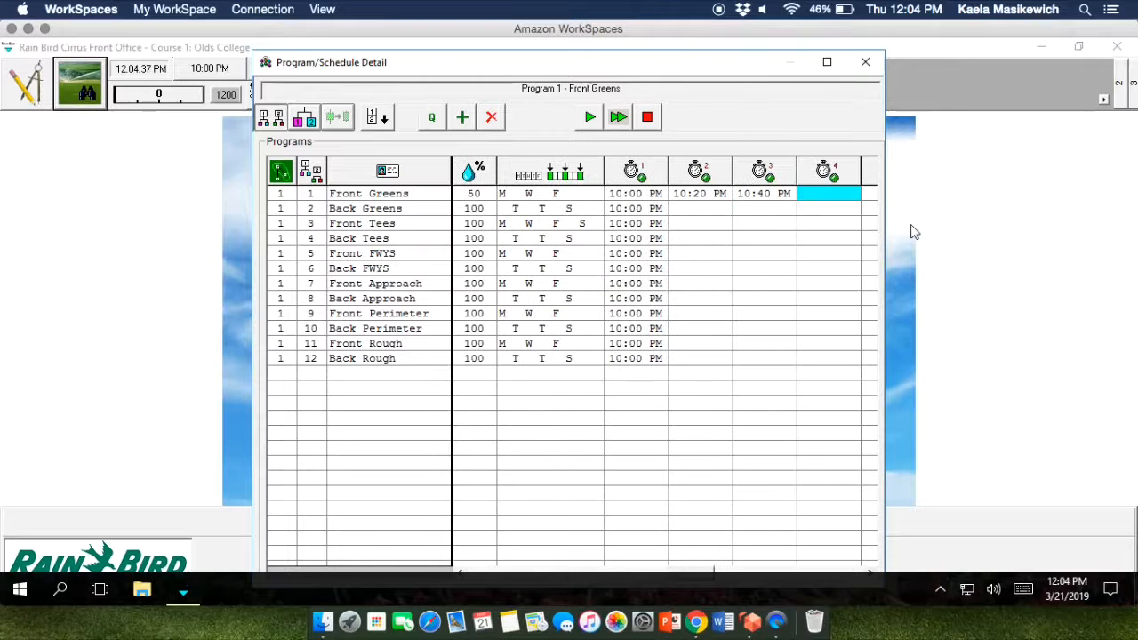
{"action": "type", "text": "11:"}
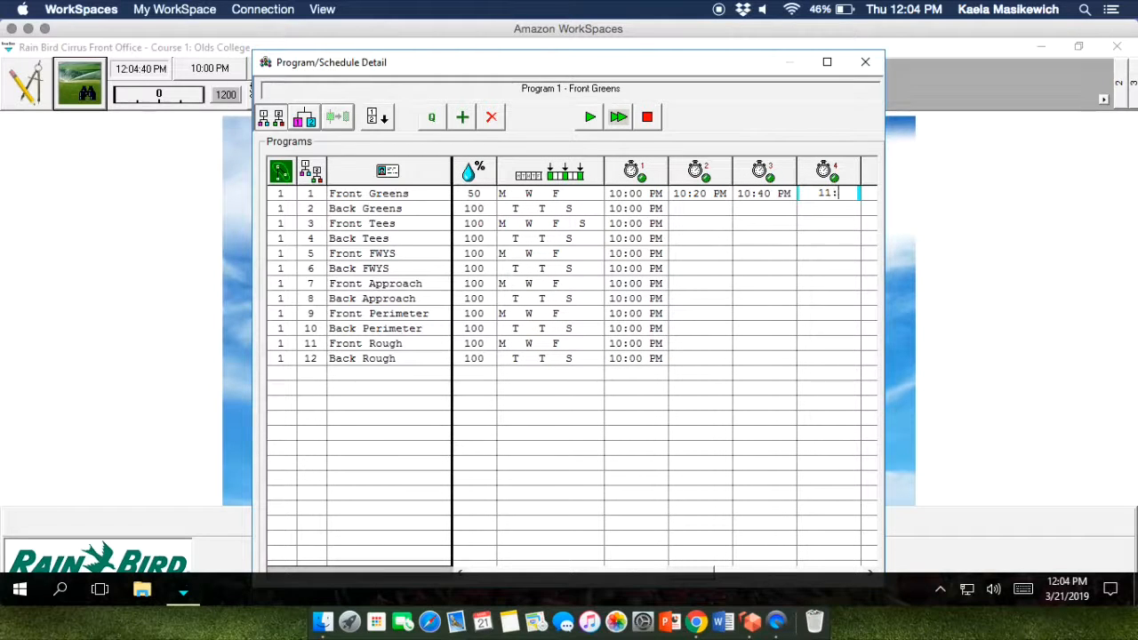
{"action": "type", "text": "00 PM"}
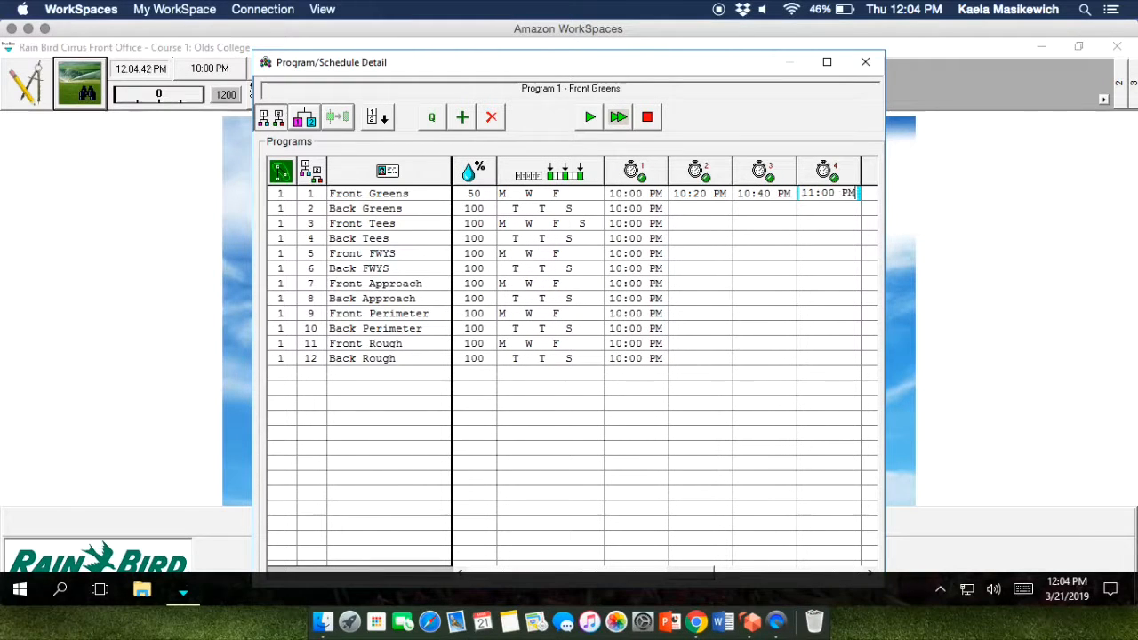
{"action": "key", "text": "Tab"}
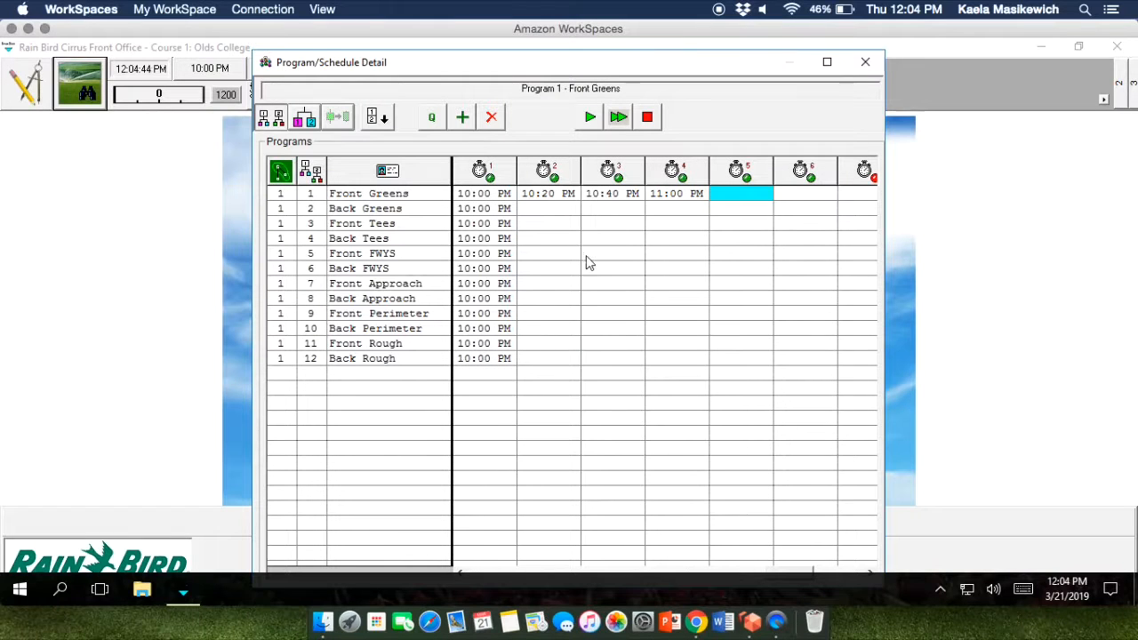
{"action": "scroll", "coordinate": [620, 254], "scroll_direction": "left", "scroll_amount": 5}
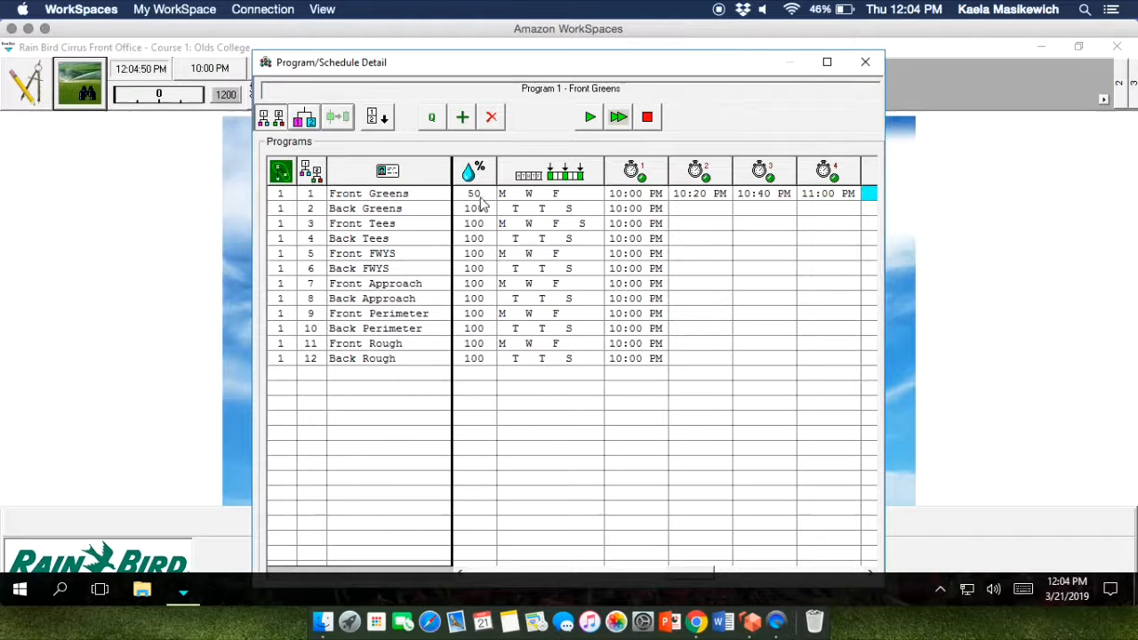
{"action": "scroll", "coordinate": [563, 231], "scroll_direction": "right", "scroll_amount": 3}
{"action": "scroll", "coordinate": [569, 231], "scroll_direction": "left", "scroll_amount": 5}
{"action": "scroll", "coordinate": [568, 229], "scroll_direction": "left", "scroll_amount": 2}
{"action": "scroll", "coordinate": [574, 224], "scroll_direction": "left", "scroll_amount": 2}
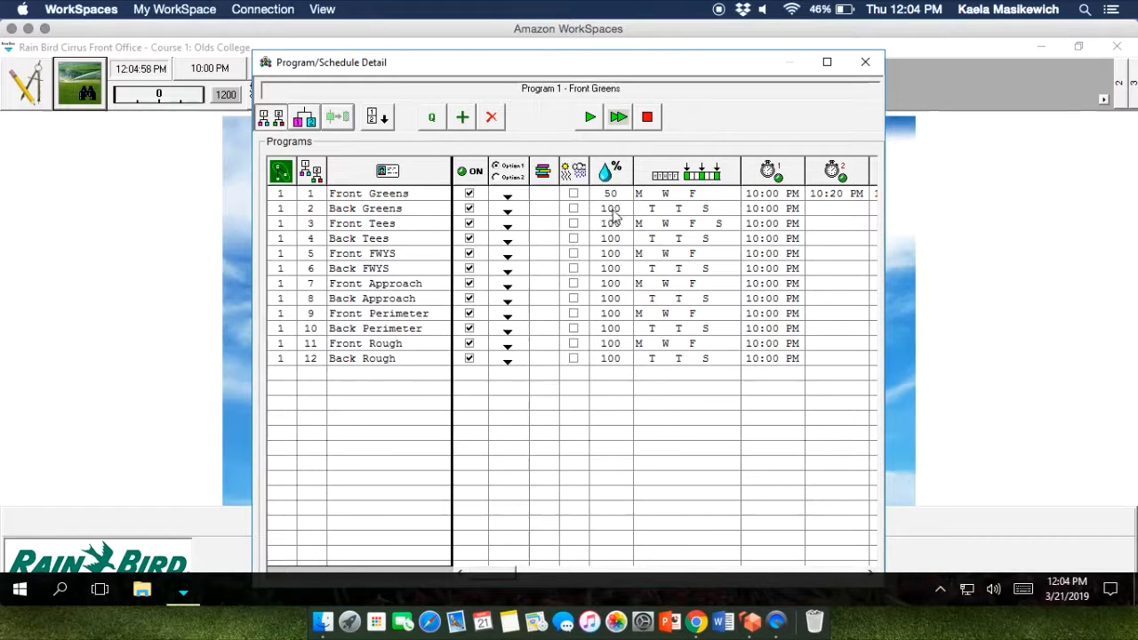
Set the Back Greens program's water percentage to 200
{"action": "left_click", "coordinate": [613, 215]}
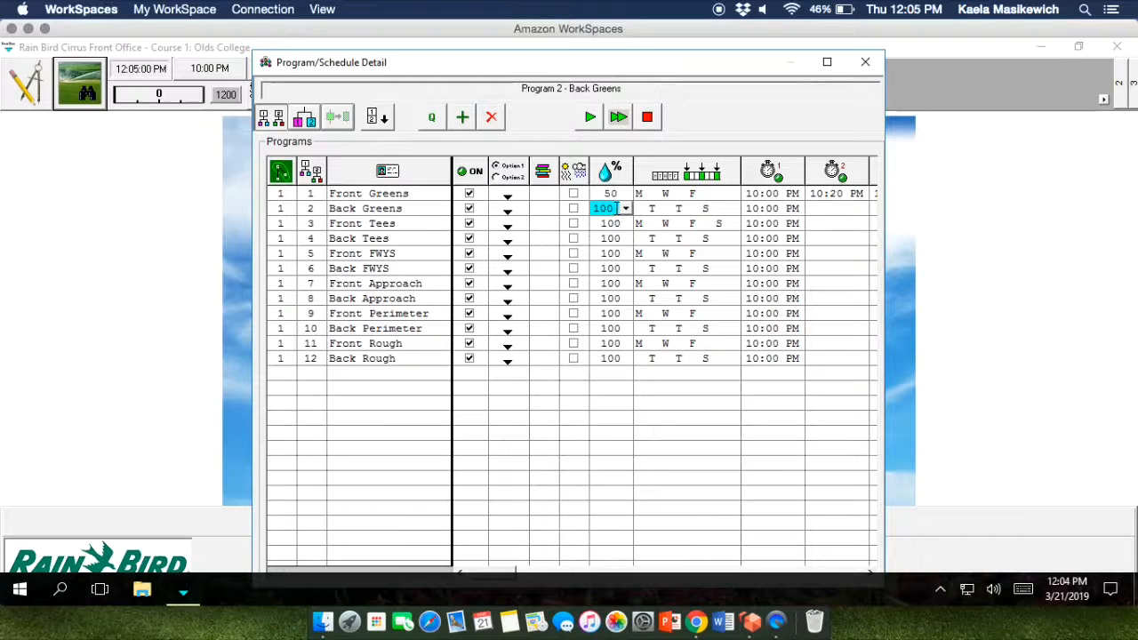
{"action": "left_click", "coordinate": [614, 206]}
{"action": "key", "text": "BackSpace"}
{"action": "type", "text": "2"}
{"action": "left_click", "coordinate": [662, 212]}
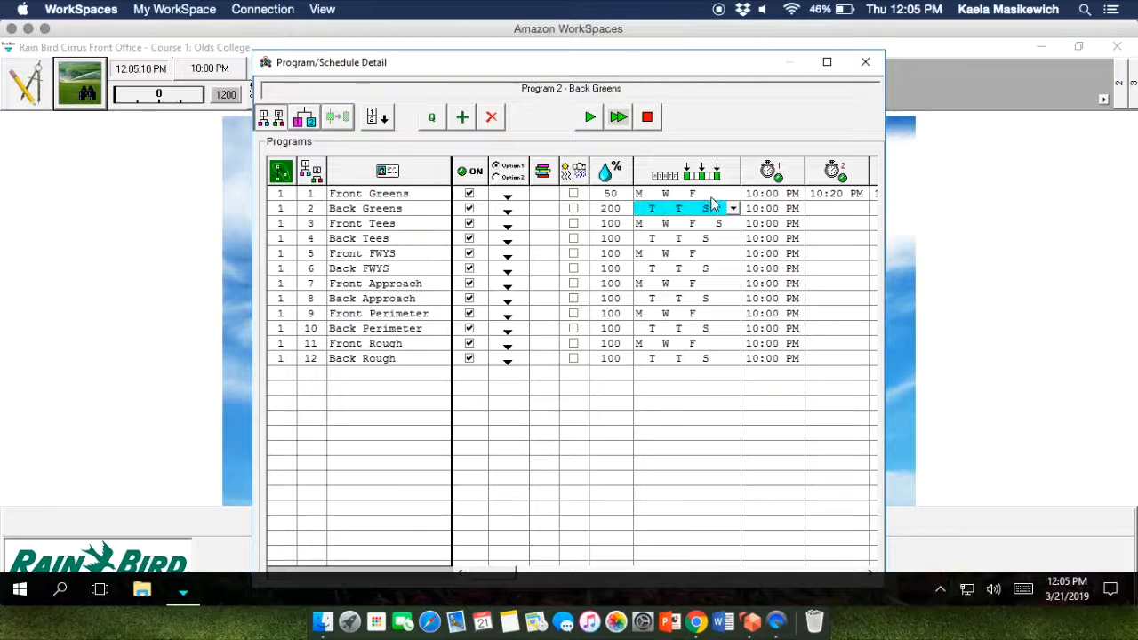
Switch the Front Greens program's start days to skip days, with 0 skip days and 0 days to go
{"action": "left_click", "coordinate": [725, 196]}
{"action": "left_click", "coordinate": [731, 195]}
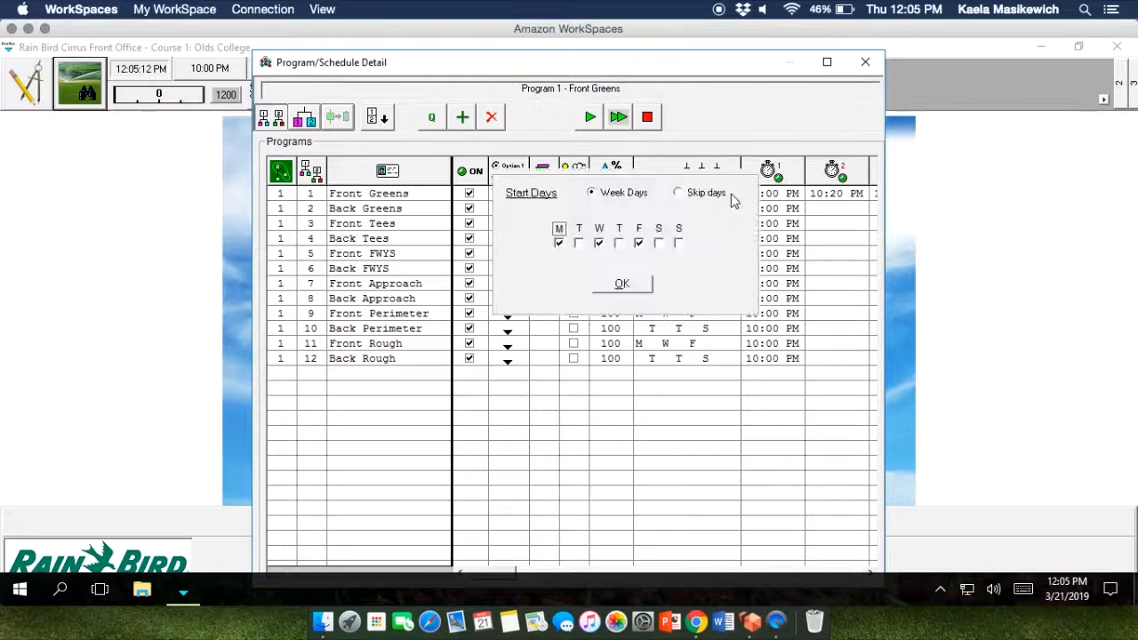
{"action": "left_click", "coordinate": [680, 194]}
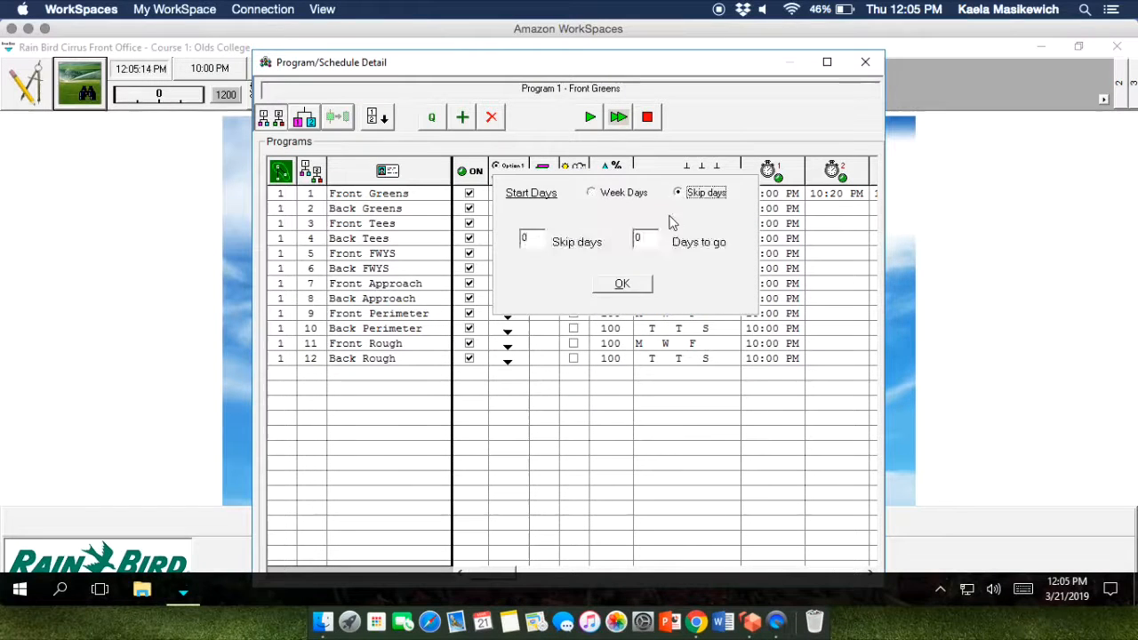
{"action": "left_click", "coordinate": [622, 285]}
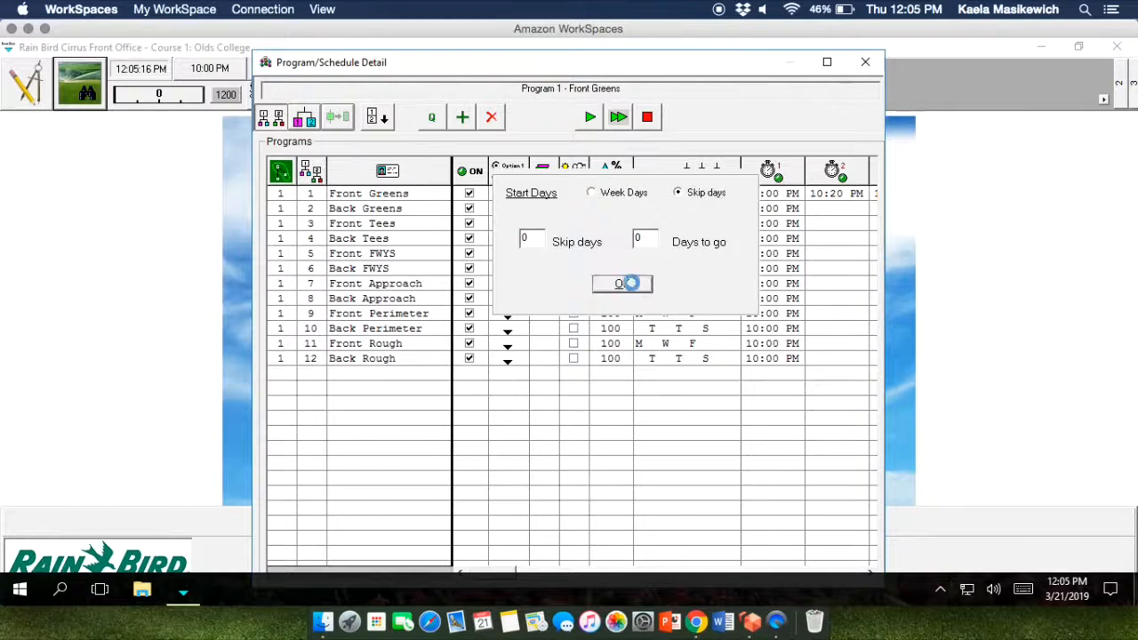
Switch the Back Greens program's start days from week days to skip days
{"action": "left_click", "coordinate": [733, 210]}
{"action": "left_click", "coordinate": [734, 211]}
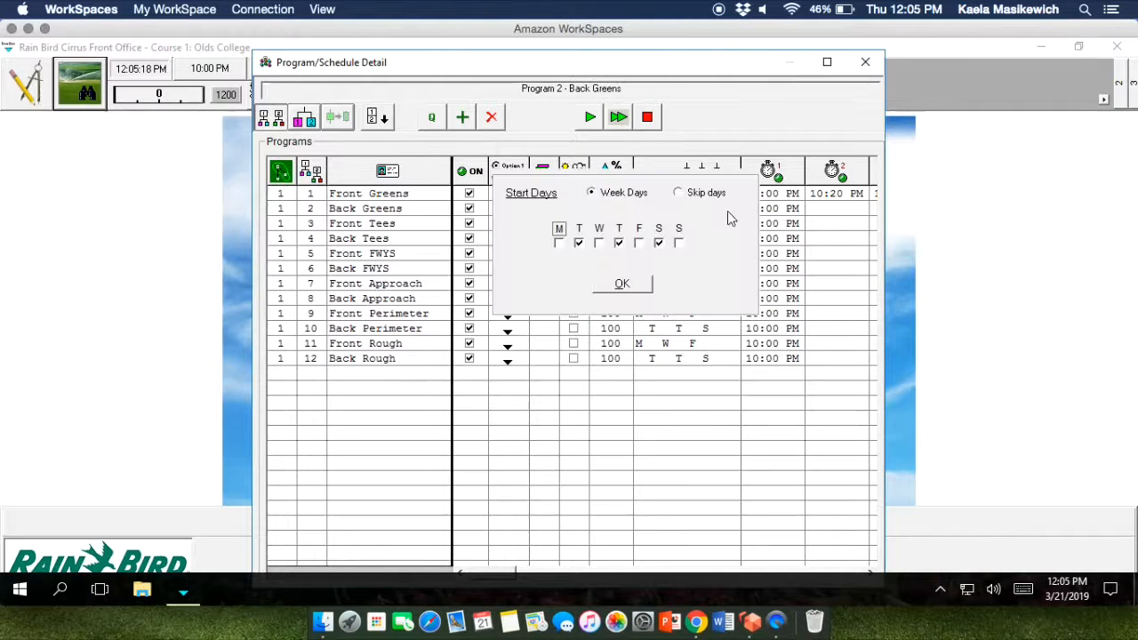
{"action": "left_click", "coordinate": [679, 193]}
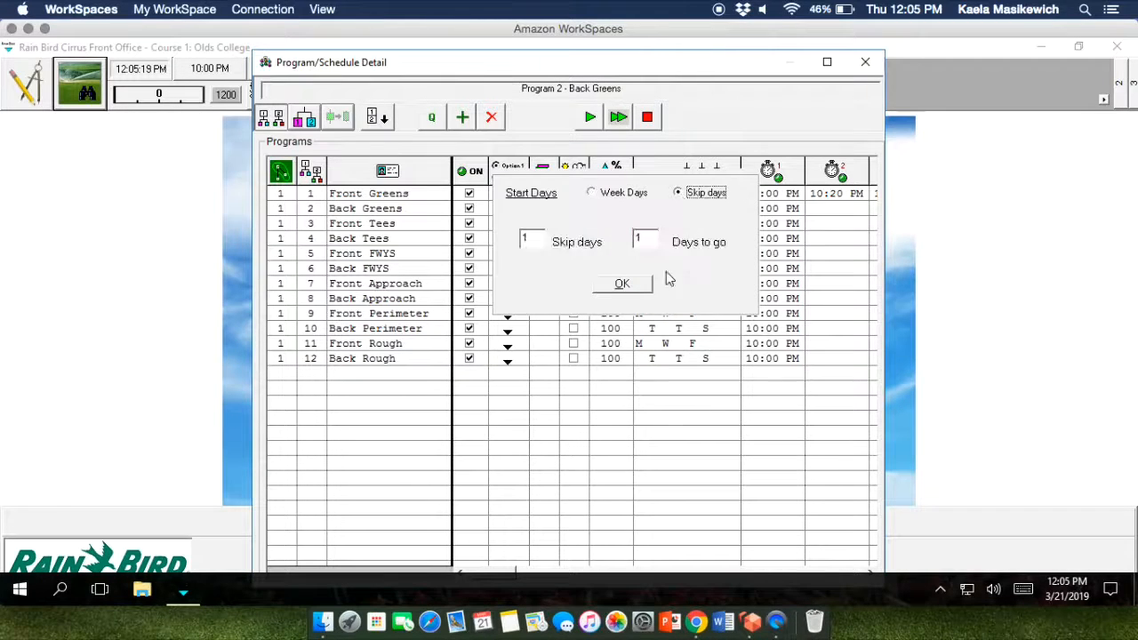
{"action": "left_click", "coordinate": [622, 284]}
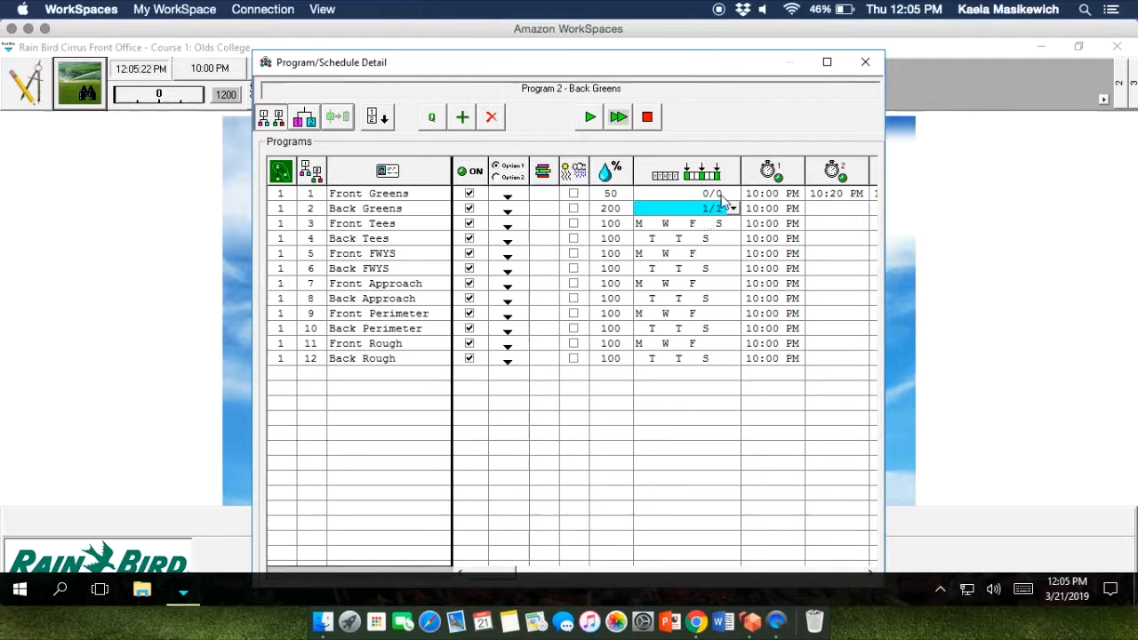
Check the skip days and days to go of the Front Greens program
{"action": "left_click", "coordinate": [731, 193]}
{"action": "left_click", "coordinate": [732, 194]}
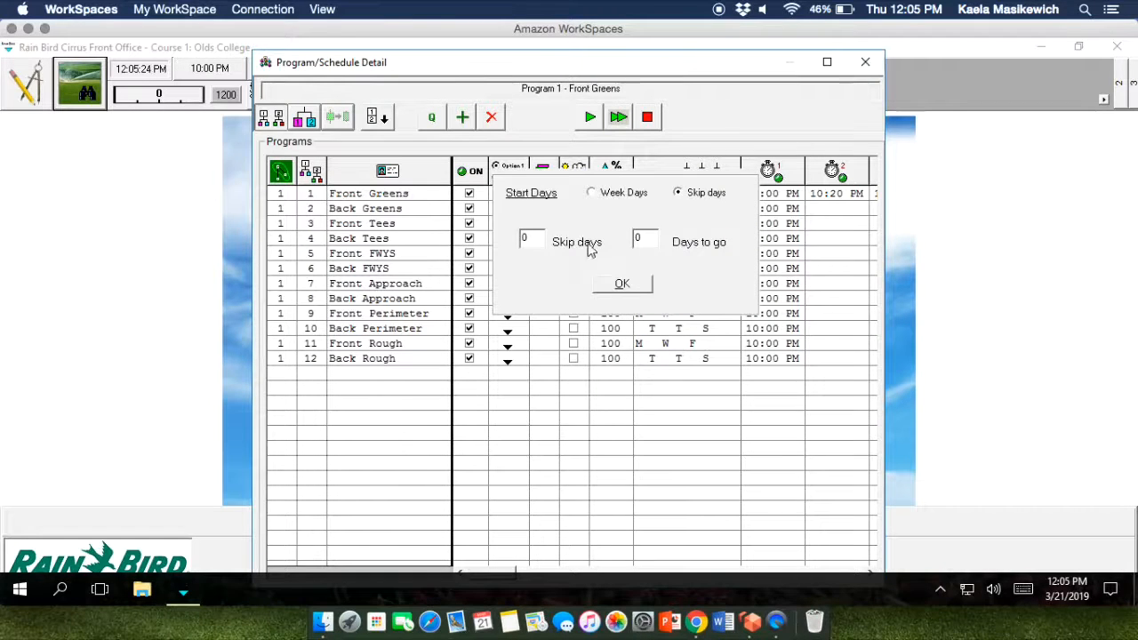
{"action": "left_click", "coordinate": [620, 284]}
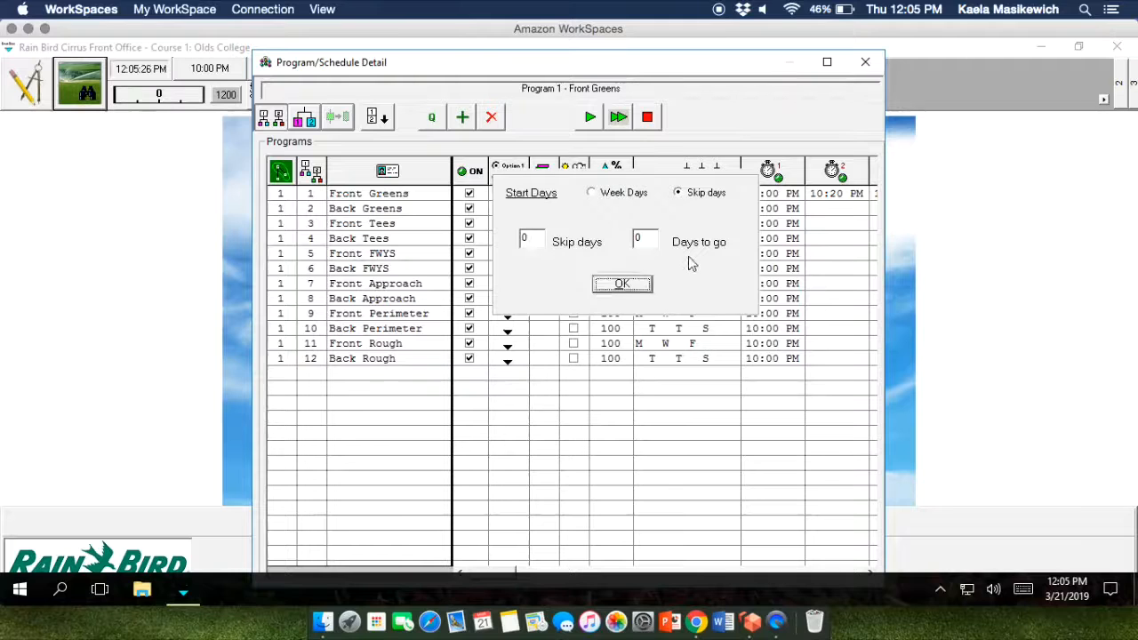
Set the Back Greens program's skip days to 0 and its days to go to 0
{"action": "left_click", "coordinate": [731, 209]}
{"action": "left_click", "coordinate": [734, 209]}
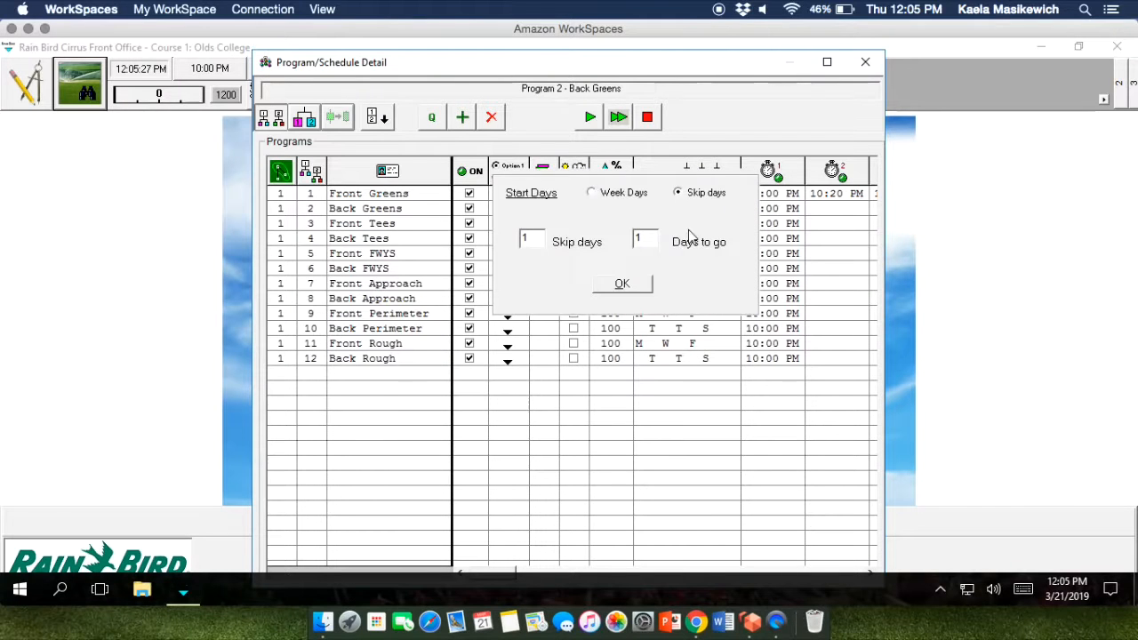
{"action": "left_click", "coordinate": [639, 240]}
{"action": "key", "text": "BackSpace"}
{"action": "key", "text": "BackSpace"}
{"action": "type", "text": "0"}
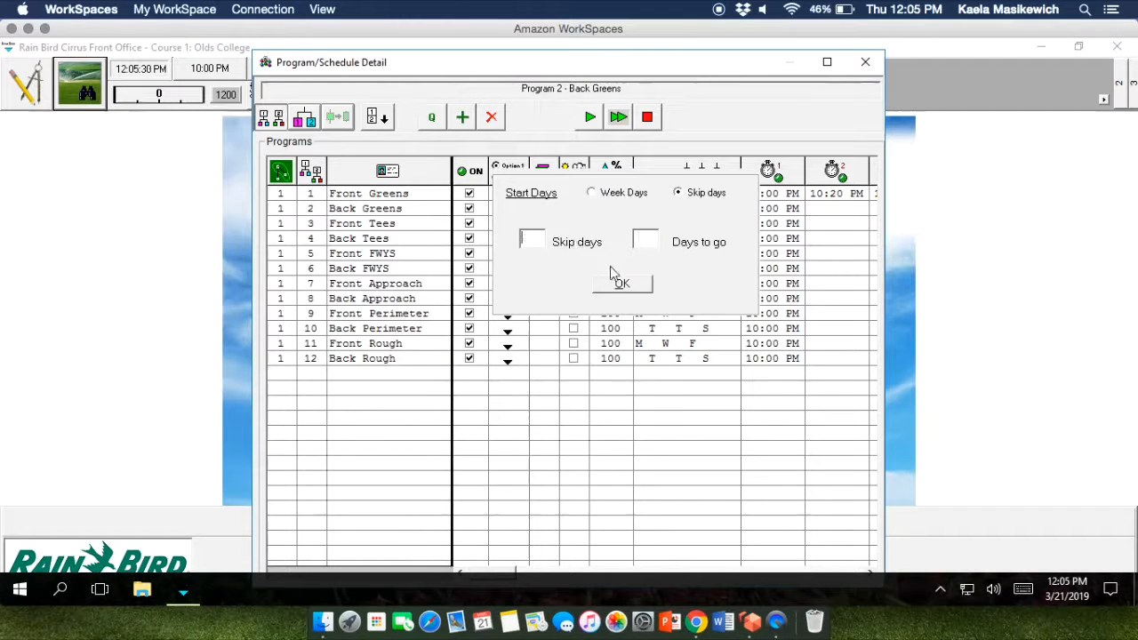
{"action": "type", "text": "0"}
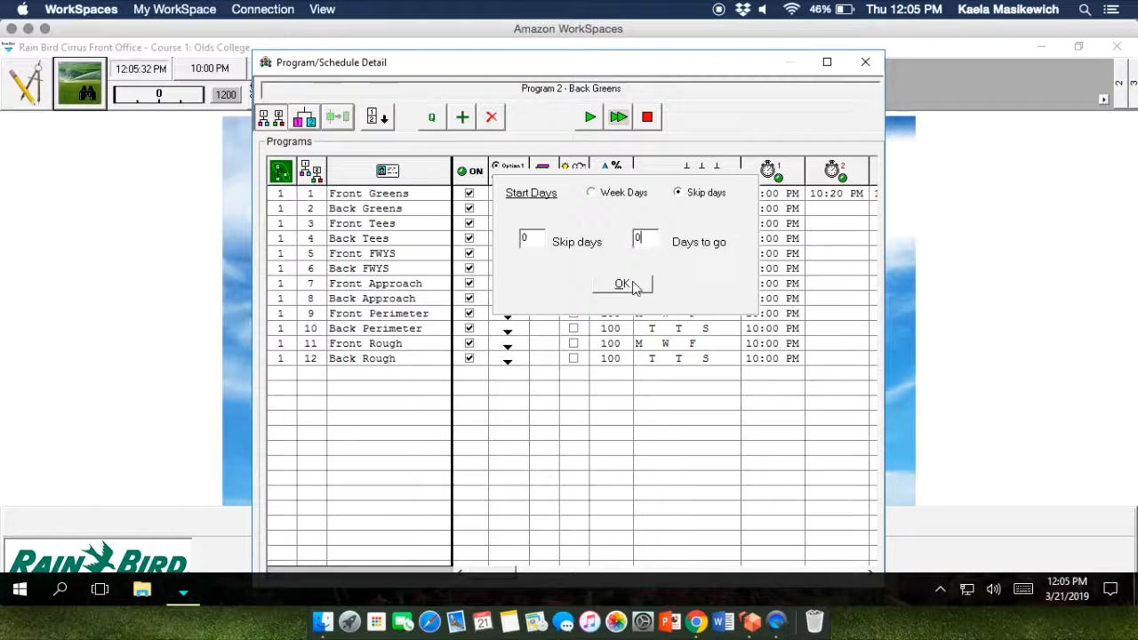
{"action": "left_click", "coordinate": [622, 283]}
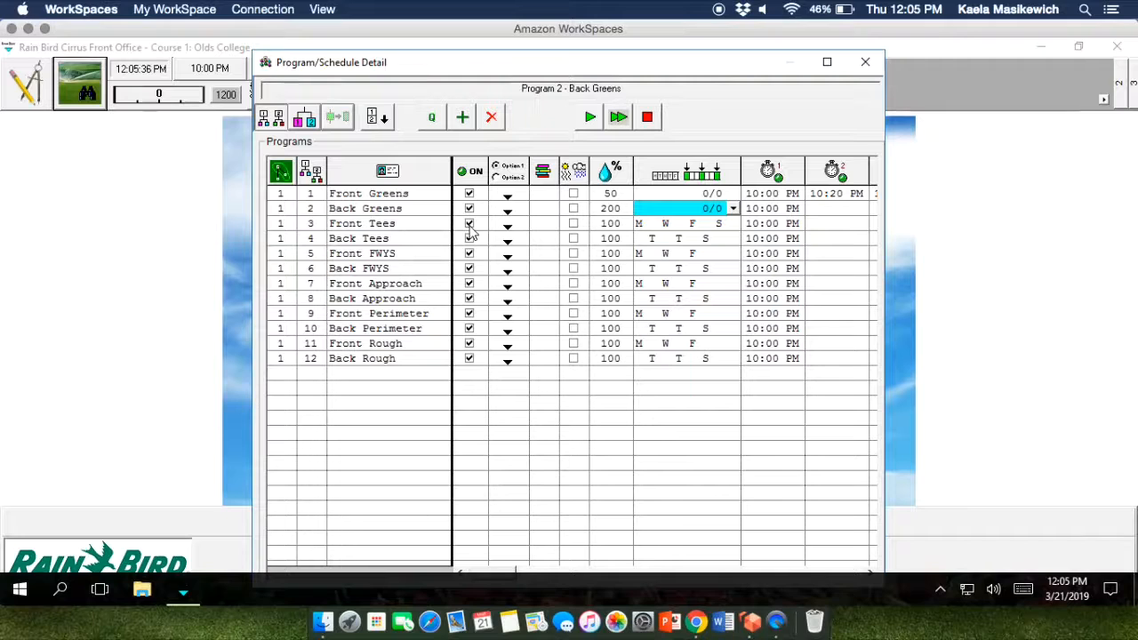
Turn off programs 3 to 12, from Front Tees through Back Rough, leaving only the two greens programs on
{"action": "left_click", "coordinate": [471, 228]}
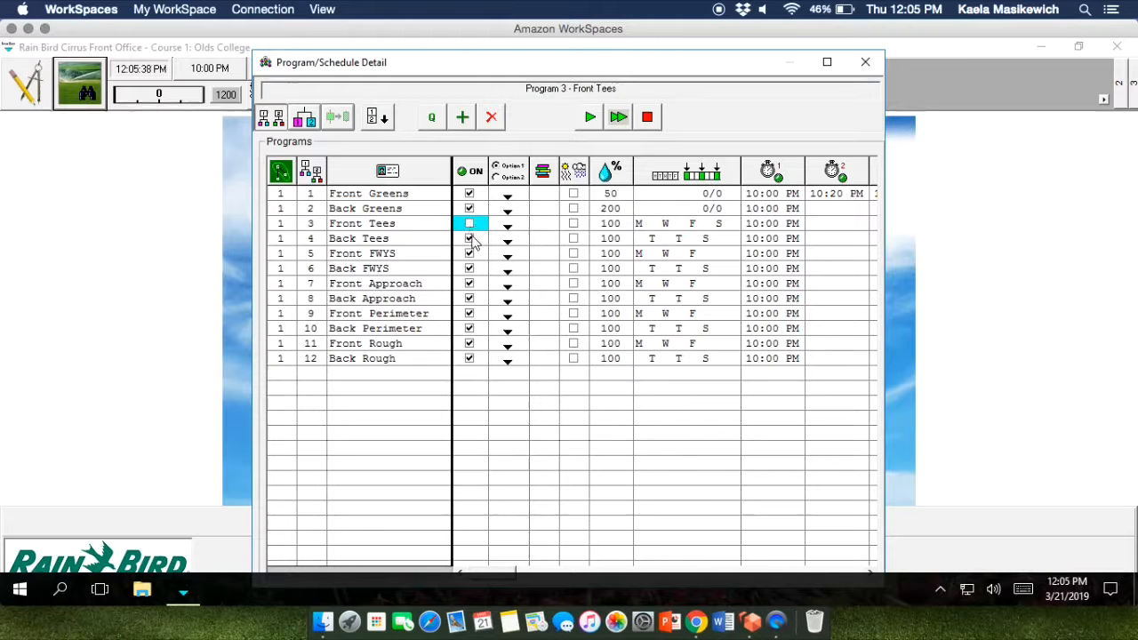
{"action": "left_click", "coordinate": [470, 238]}
{"action": "left_click", "coordinate": [474, 256]}
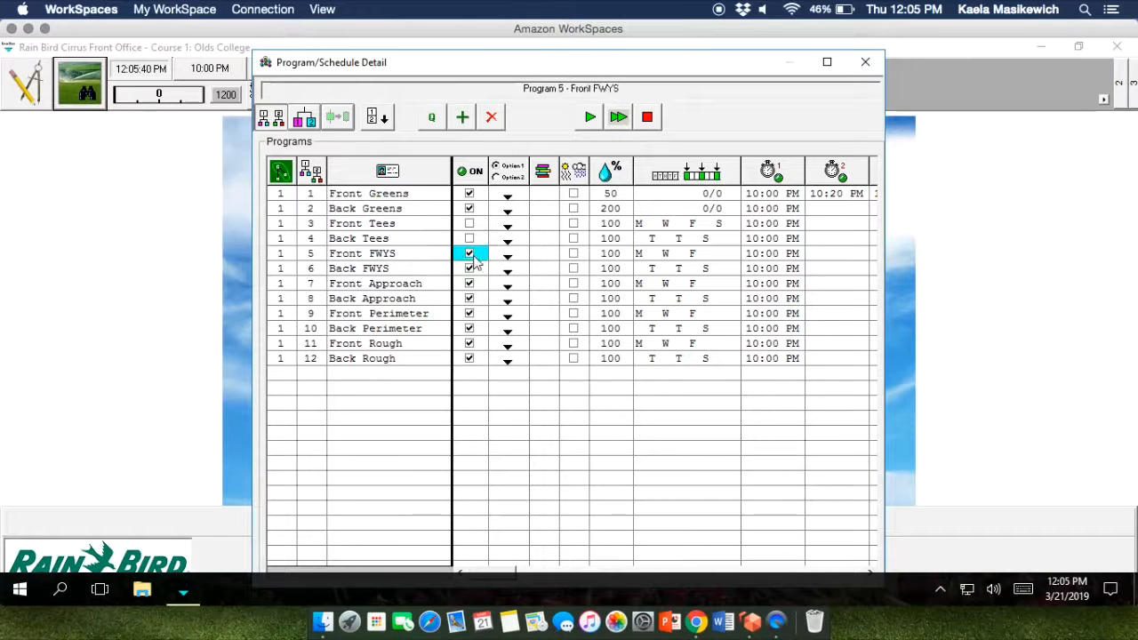
{"action": "left_click", "coordinate": [471, 270]}
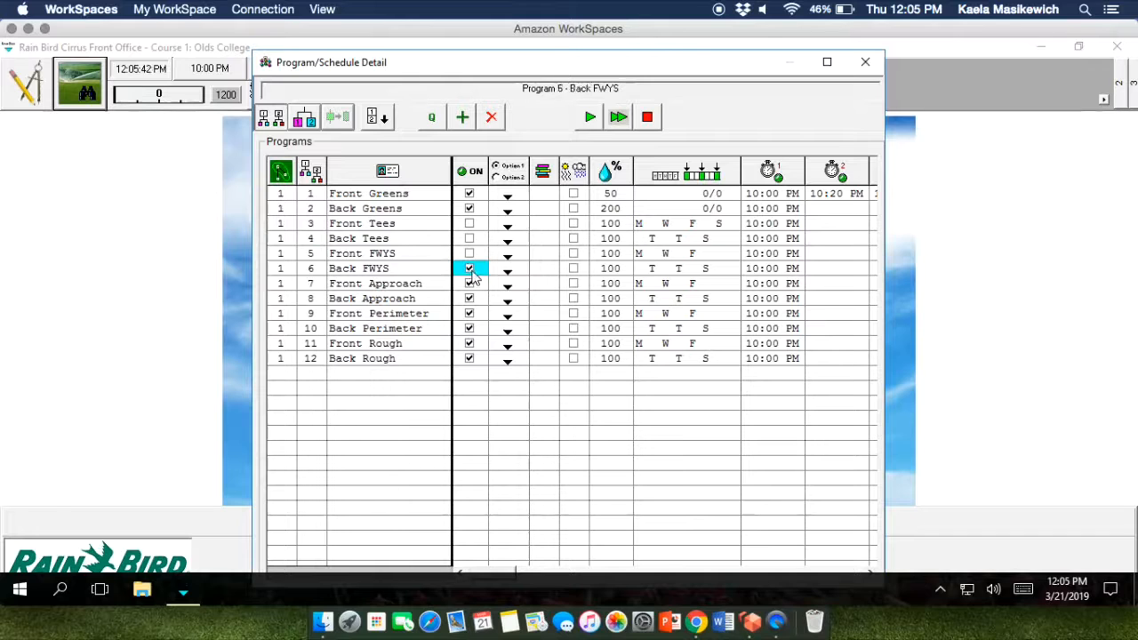
{"action": "left_click", "coordinate": [471, 284]}
{"action": "left_click", "coordinate": [471, 300]}
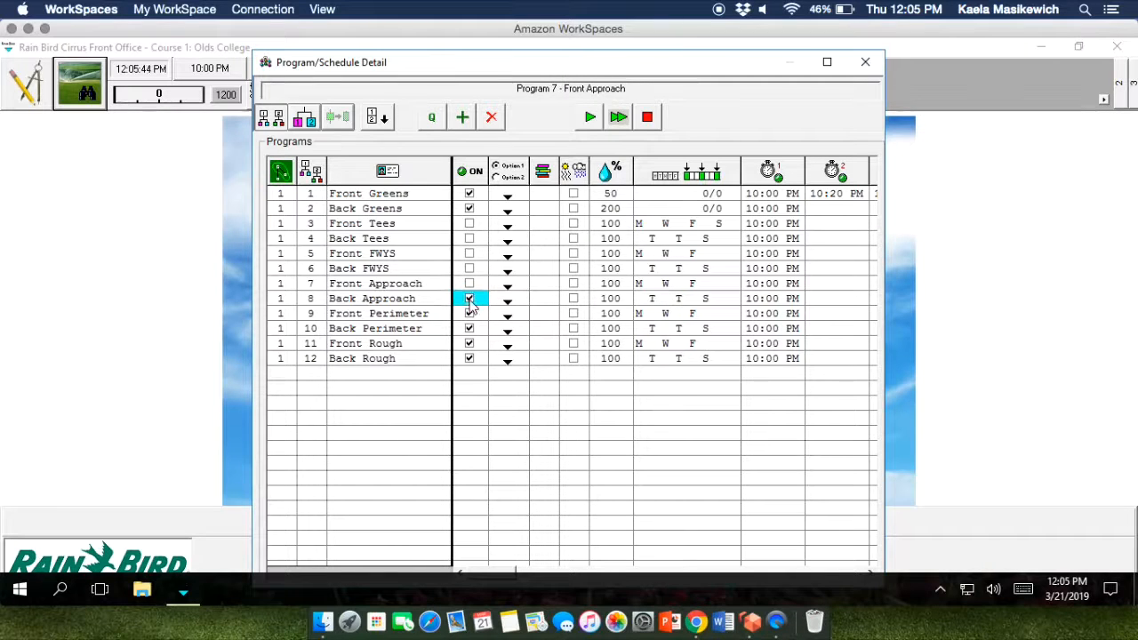
{"action": "left_click", "coordinate": [470, 315]}
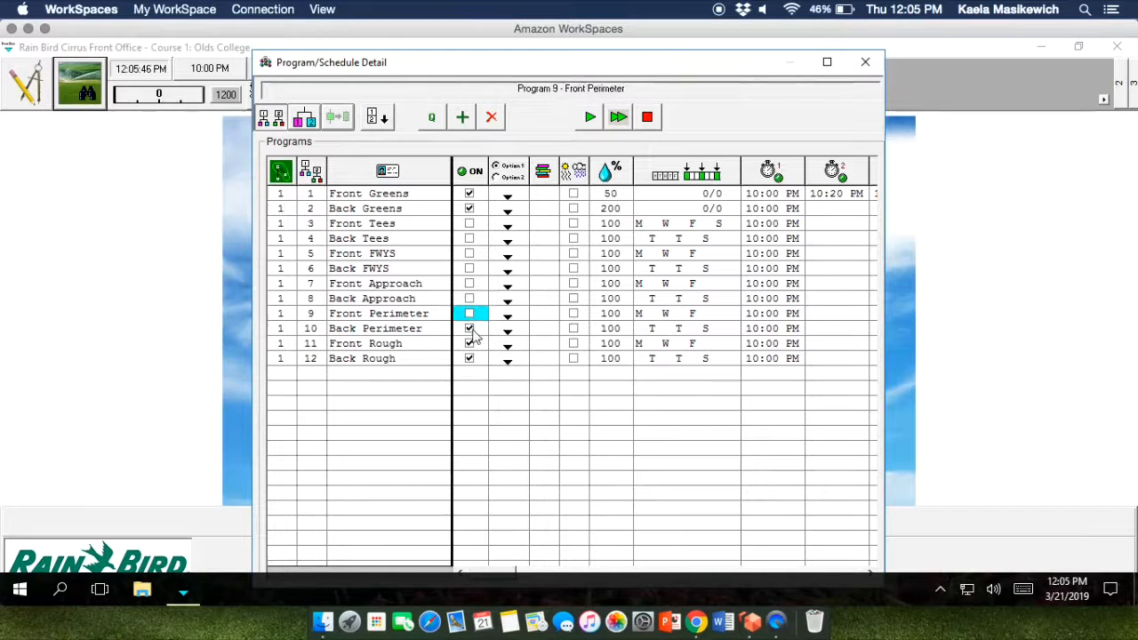
{"action": "left_click", "coordinate": [471, 329]}
{"action": "left_click", "coordinate": [472, 344]}
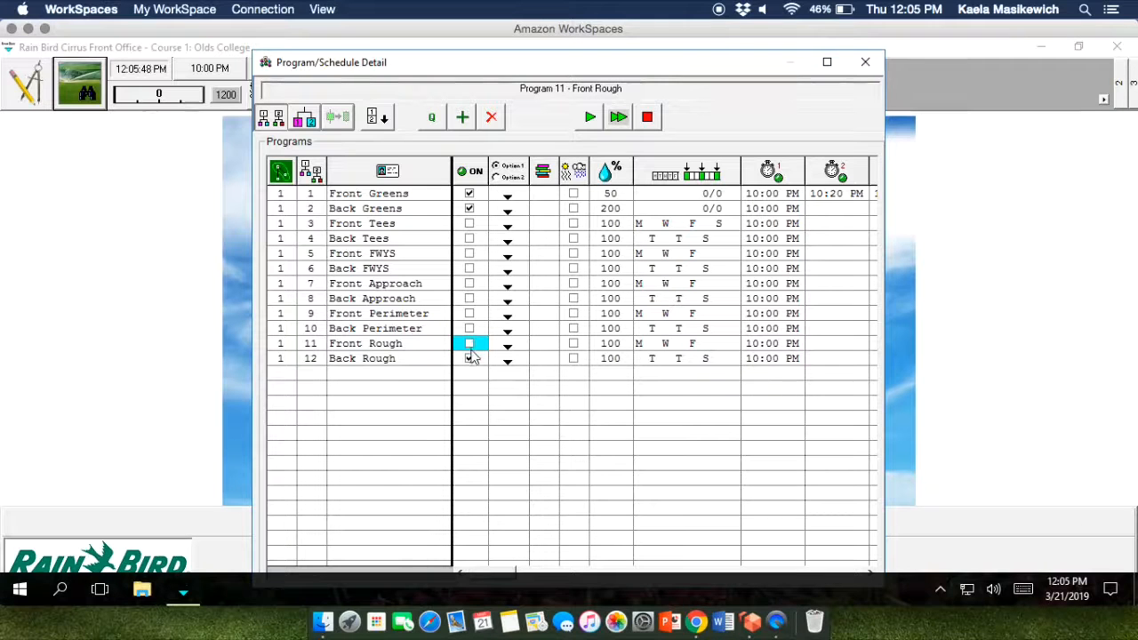
{"action": "left_click", "coordinate": [470, 359]}
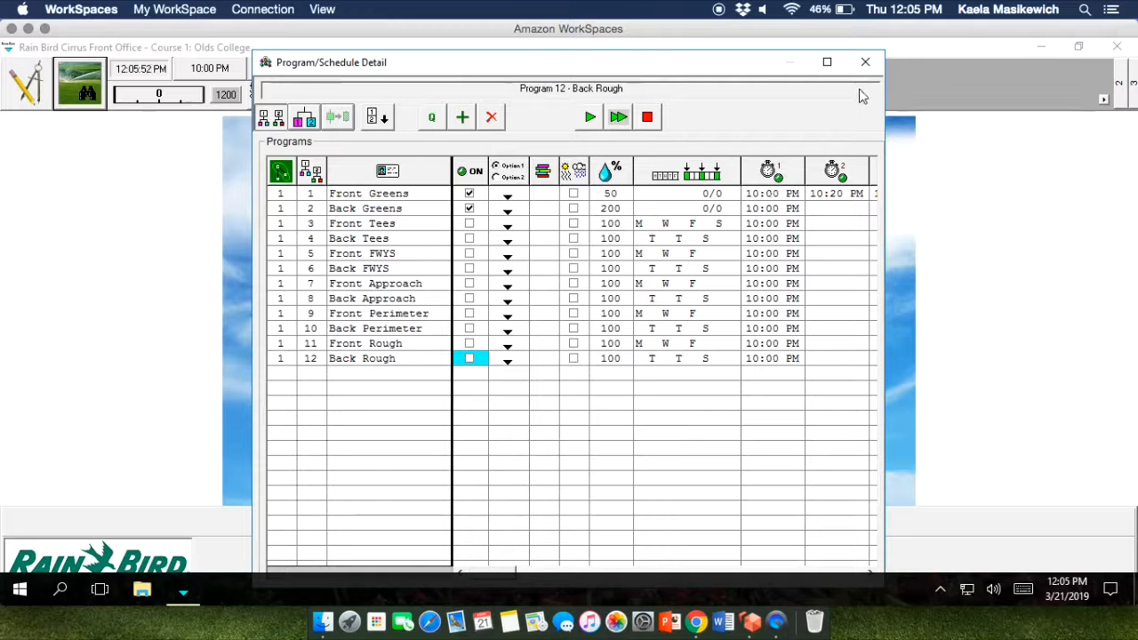
Run a dry run for Thursday from 10:00 PM to 5:00 AM and open the dry run log of station run times
{"action": "left_click", "coordinate": [864, 61]}
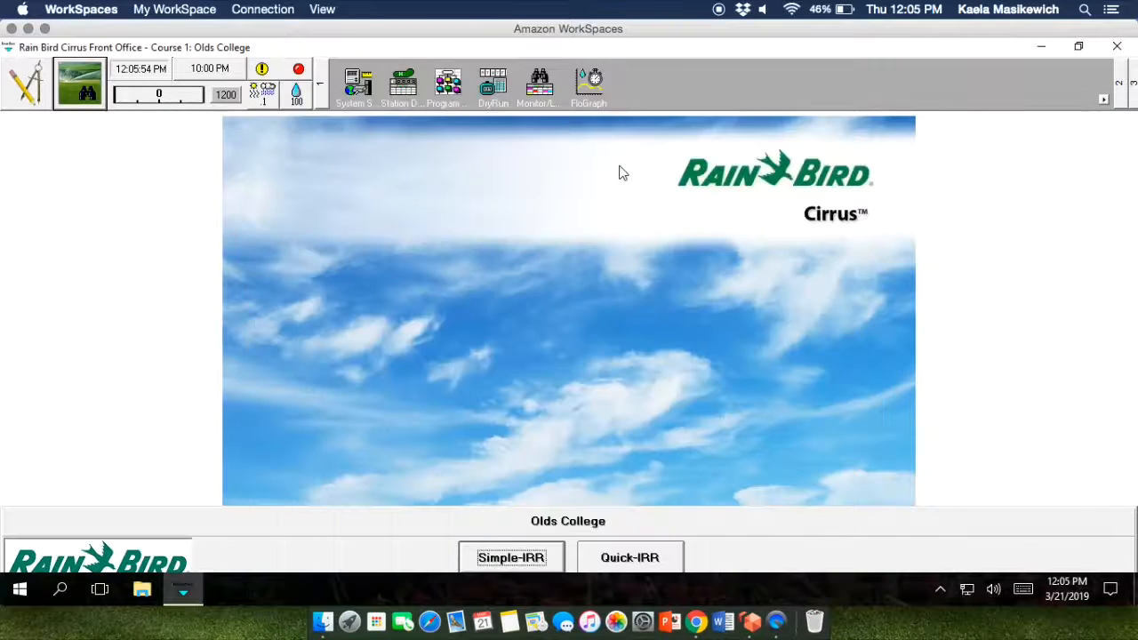
{"action": "left_click", "coordinate": [498, 92]}
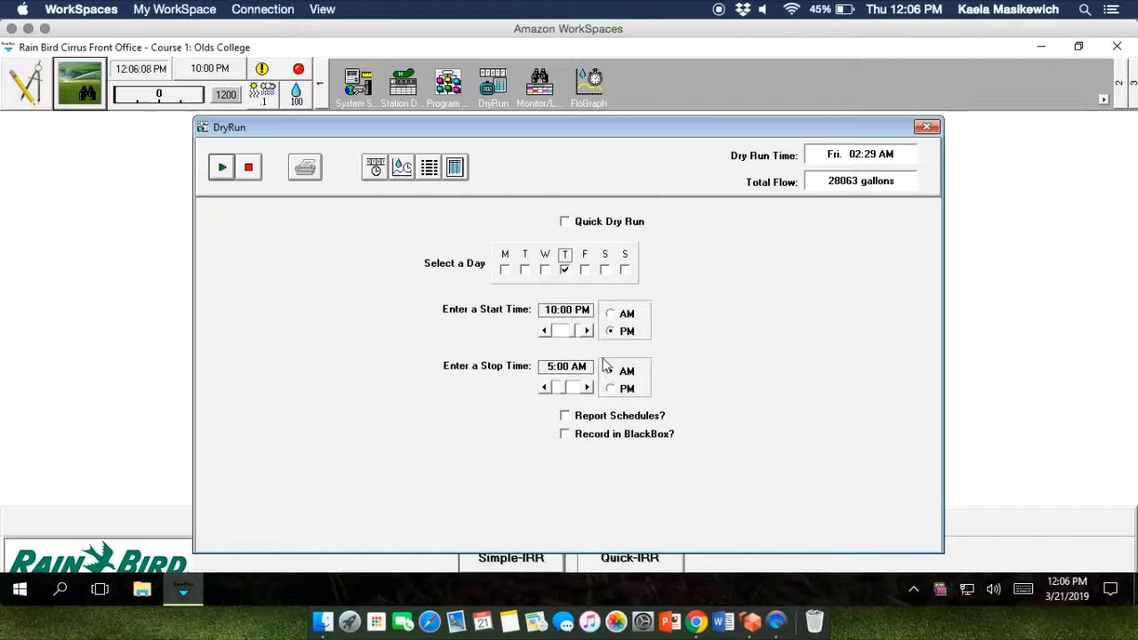
{"action": "left_click", "coordinate": [222, 169]}
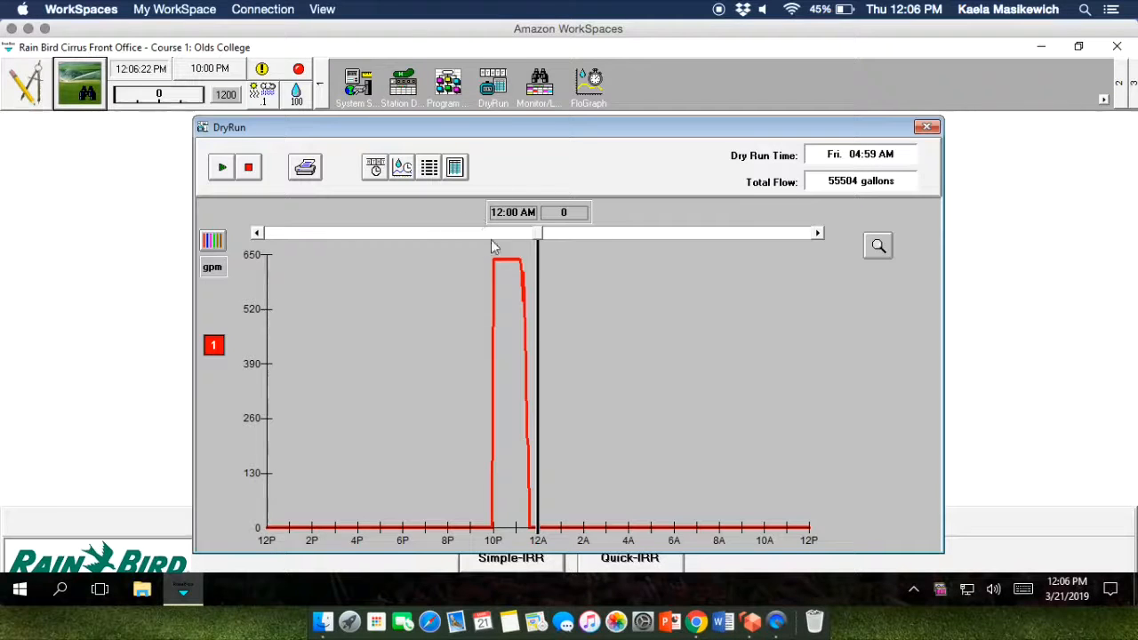
{"action": "left_click", "coordinate": [460, 172]}
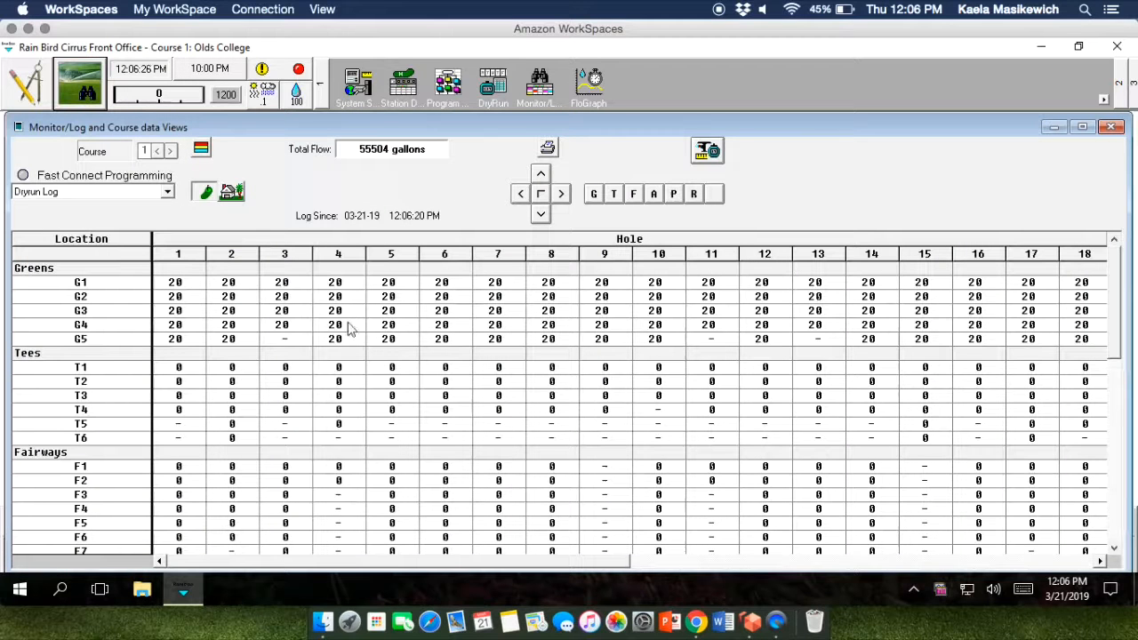